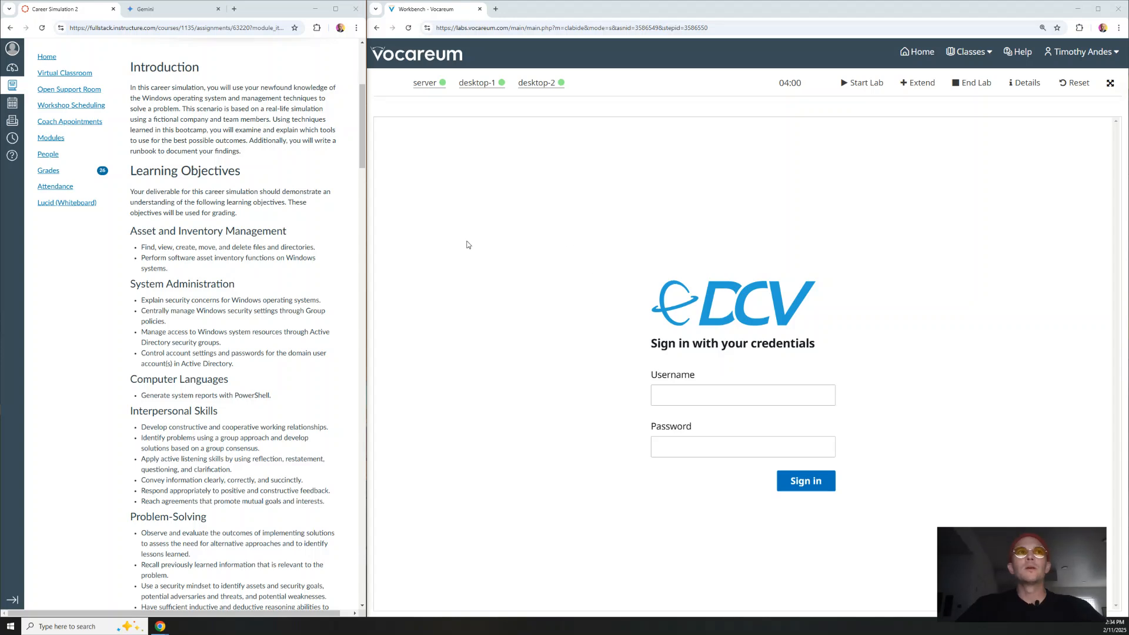
Step: Scroll the Canvas assignment past Learning Objectives to the Scenario and Problem sections
{"action": "scroll", "coordinate": [237, 230], "scroll_direction": "down", "scroll_amount": 2}
{"action": "scroll", "coordinate": [237, 232], "scroll_direction": "up", "scroll_amount": 4}
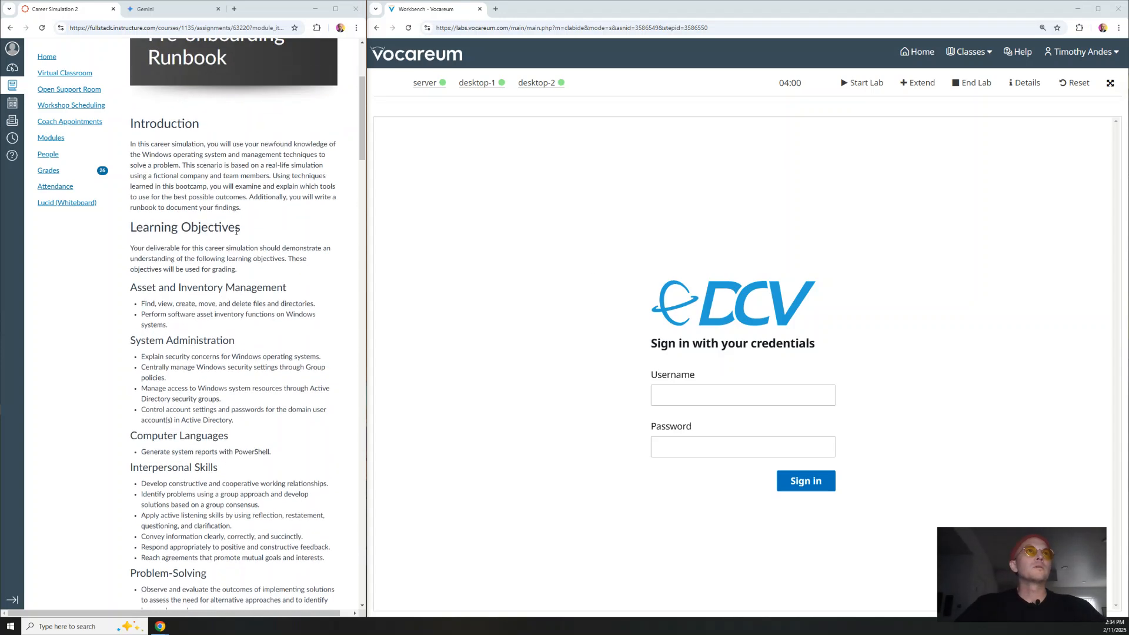
{"action": "scroll", "coordinate": [237, 235], "scroll_direction": "down", "scroll_amount": 4}
{"action": "scroll", "coordinate": [237, 236], "scroll_direction": "down", "scroll_amount": 10}
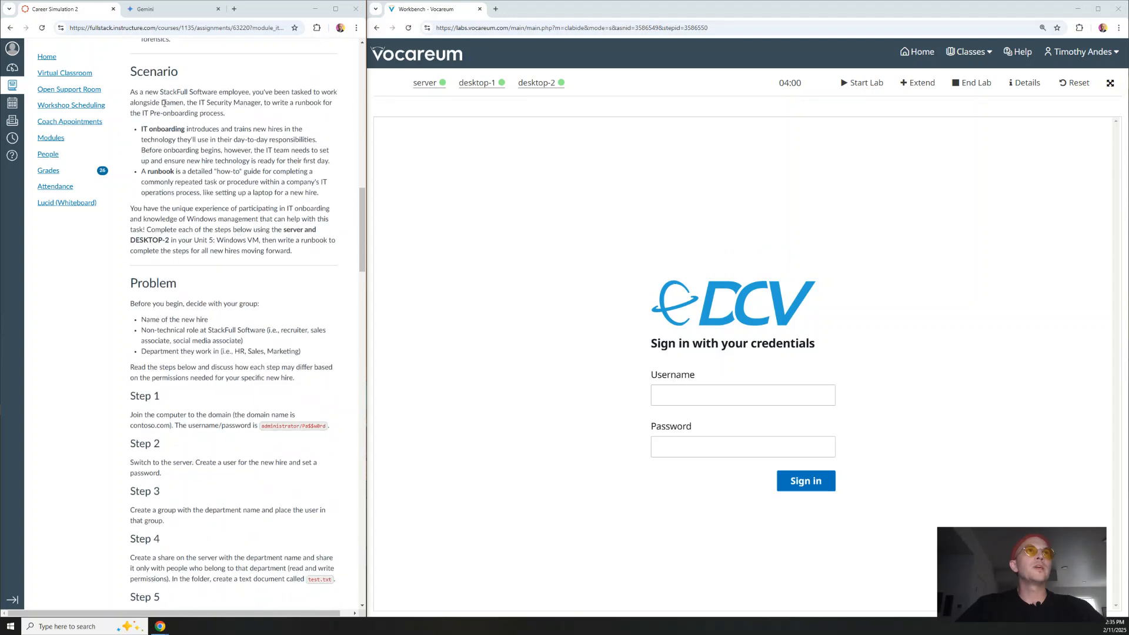
{"action": "left_click_drag", "start_coordinate": [162, 103], "coordinate": [318, 192]}
{"action": "left_click", "coordinate": [160, 132]}
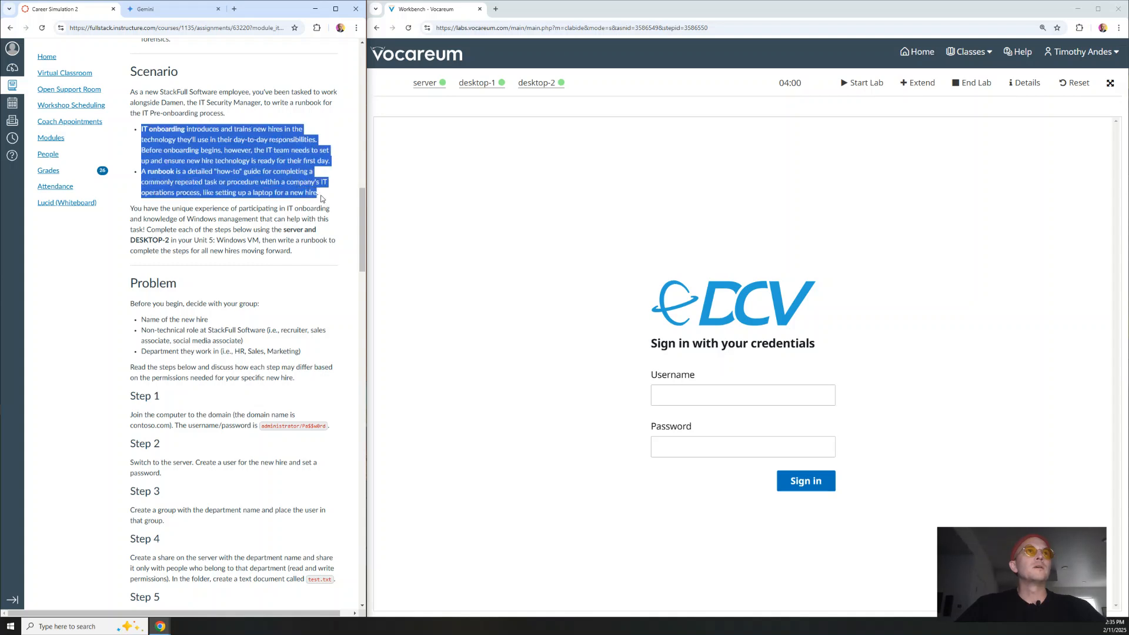
{"action": "left_click", "coordinate": [322, 199]}
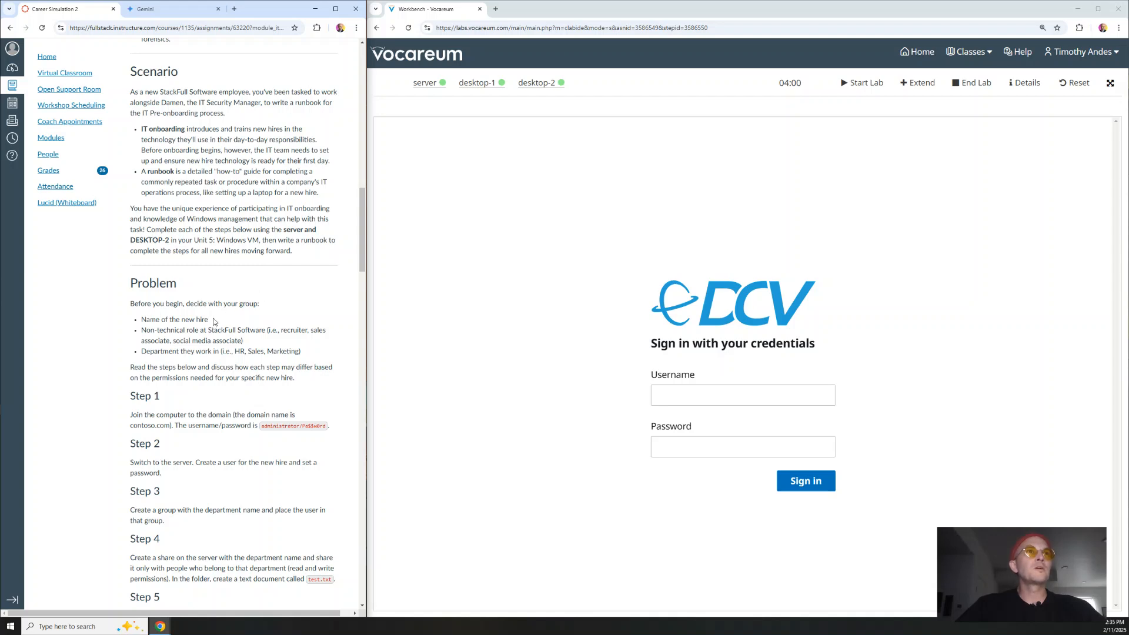
{"action": "left_click_drag", "start_coordinate": [210, 322], "coordinate": [245, 352]}
{"action": "left_click", "coordinate": [142, 329]}
{"action": "left_click", "coordinate": [247, 344]}
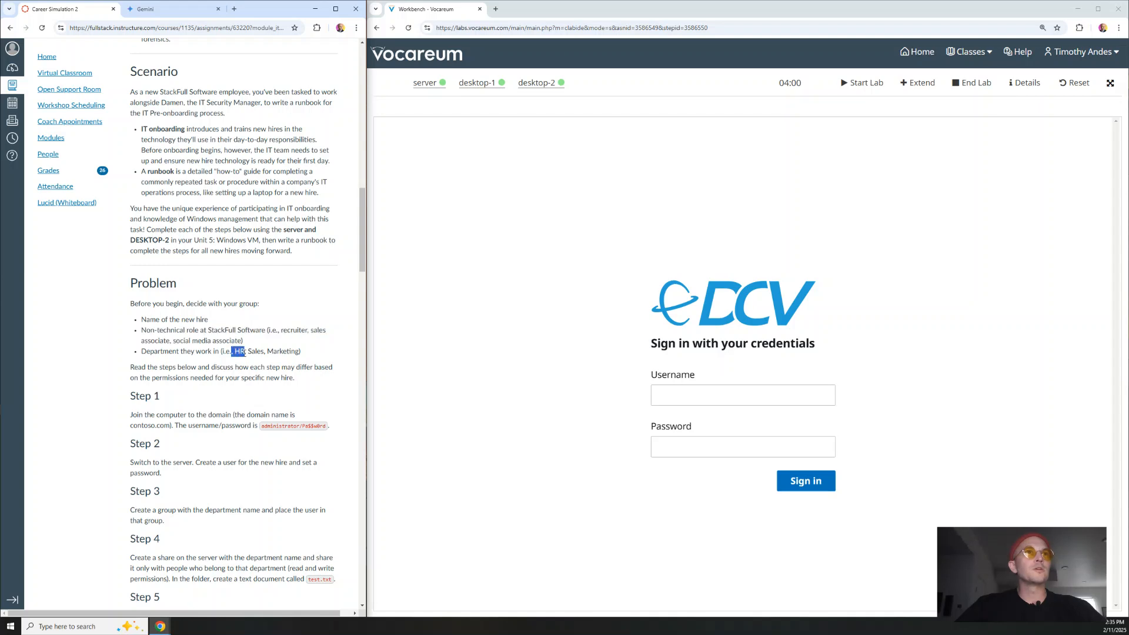
{"action": "left_click", "coordinate": [195, 367]}
{"action": "left_click_drag", "start_coordinate": [172, 238], "coordinate": [130, 240]}
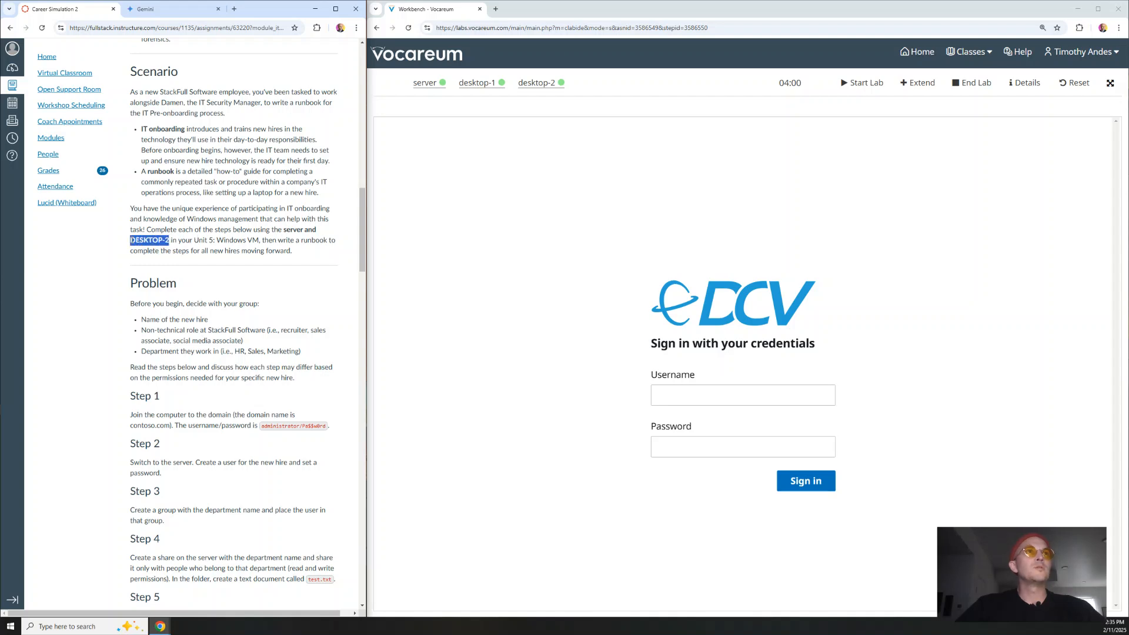
{"action": "left_click_drag", "start_coordinate": [303, 230], "coordinate": [285, 231]}
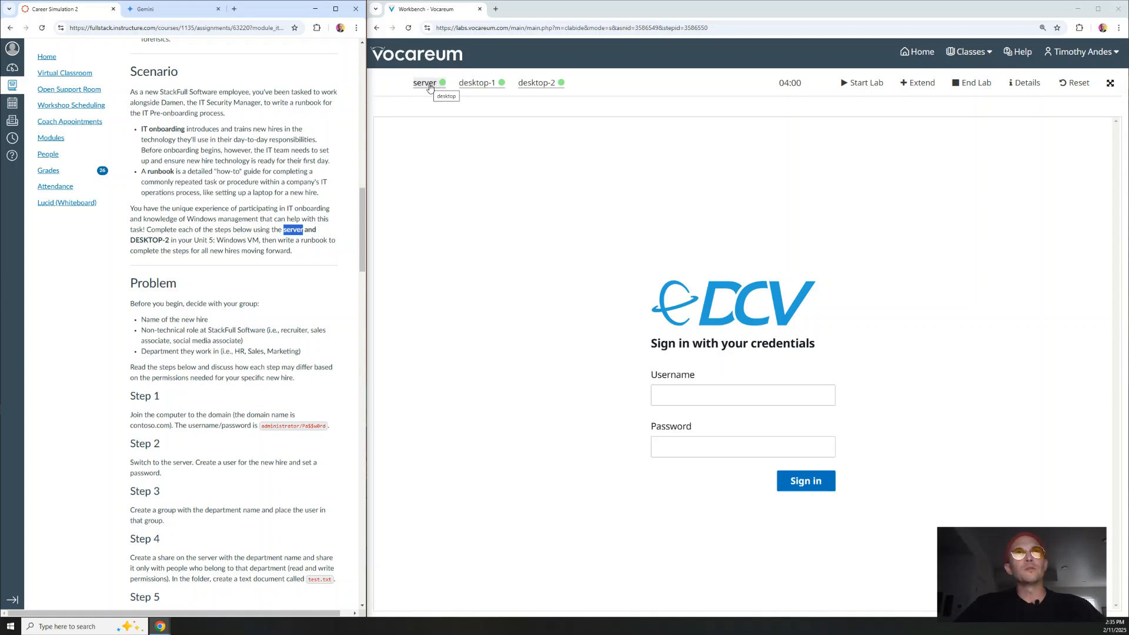
Step: Open the server machine's NICE DCV sign-in page from the Vocareum workbench
{"action": "left_click", "coordinate": [540, 86]}
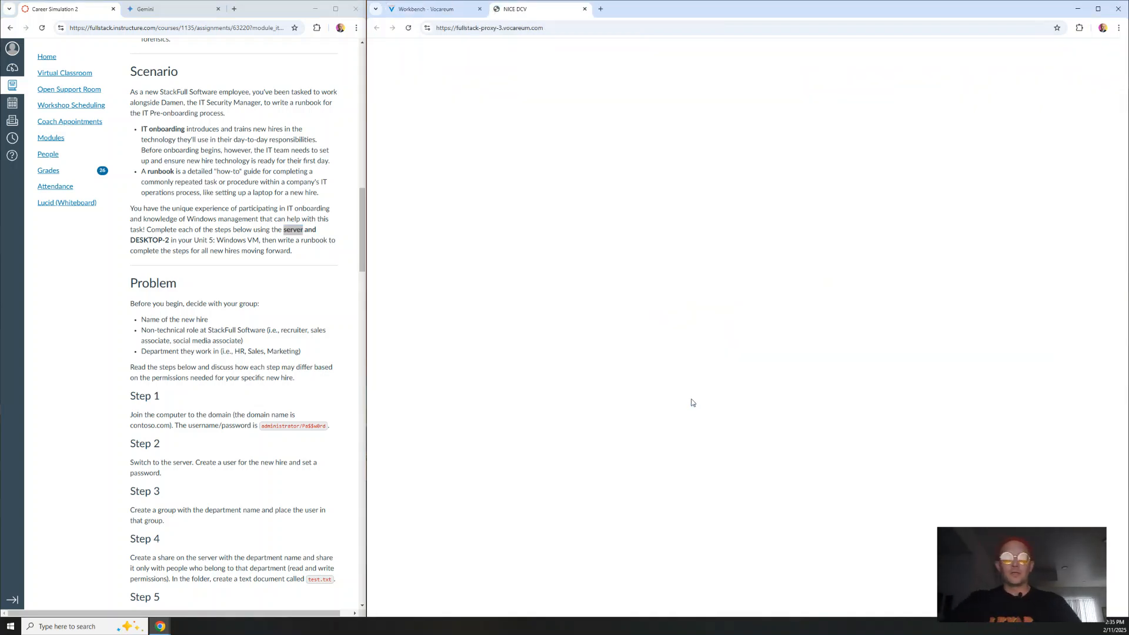
{"action": "left_click", "coordinate": [424, 9]}
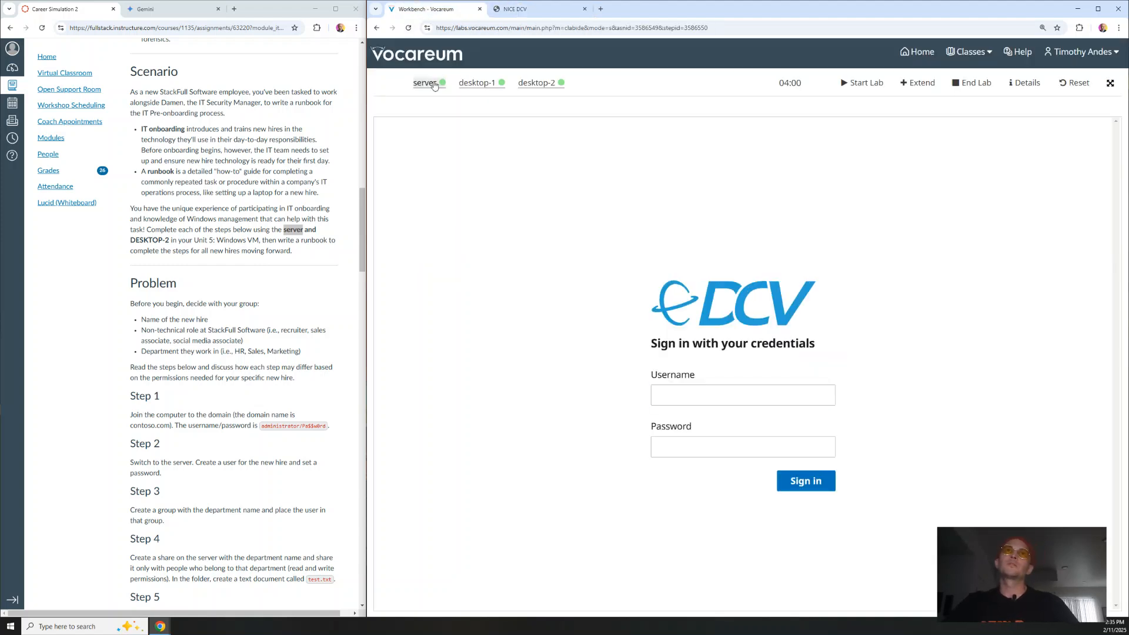
{"action": "left_click", "coordinate": [514, 9]}
Step: Sign in to the server with the lab username and password, dismissing Chrome's breached-password warning
{"action": "left_click", "coordinate": [659, 302]}
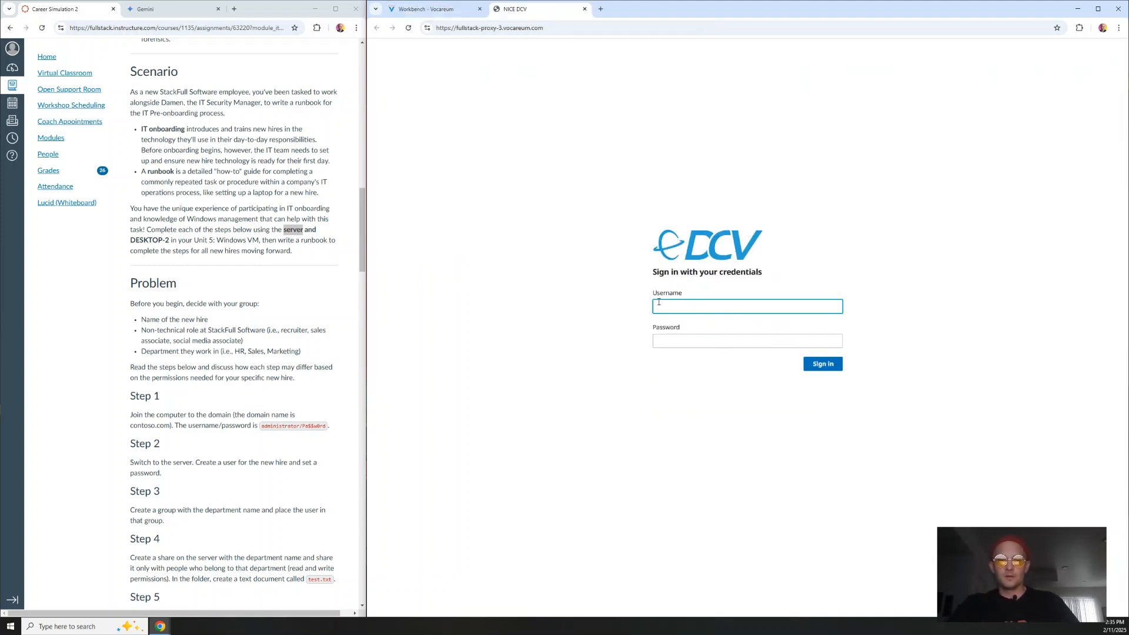
{"action": "type", "text": "user"}
{"action": "key", "text": "Tab"}
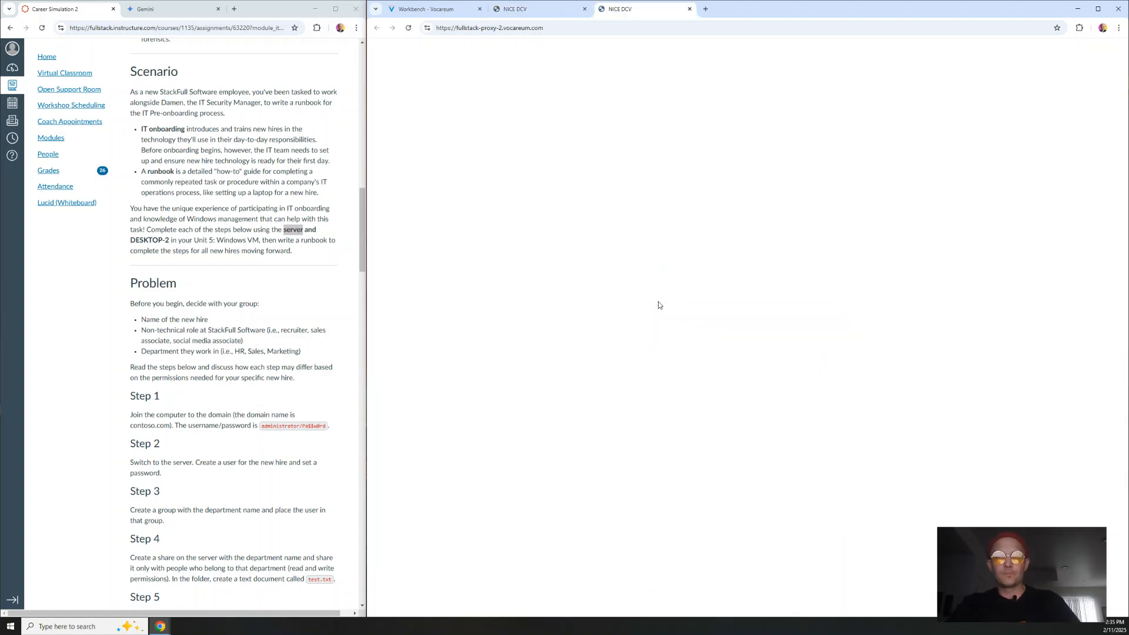
{"action": "left_click", "coordinate": [658, 302]}
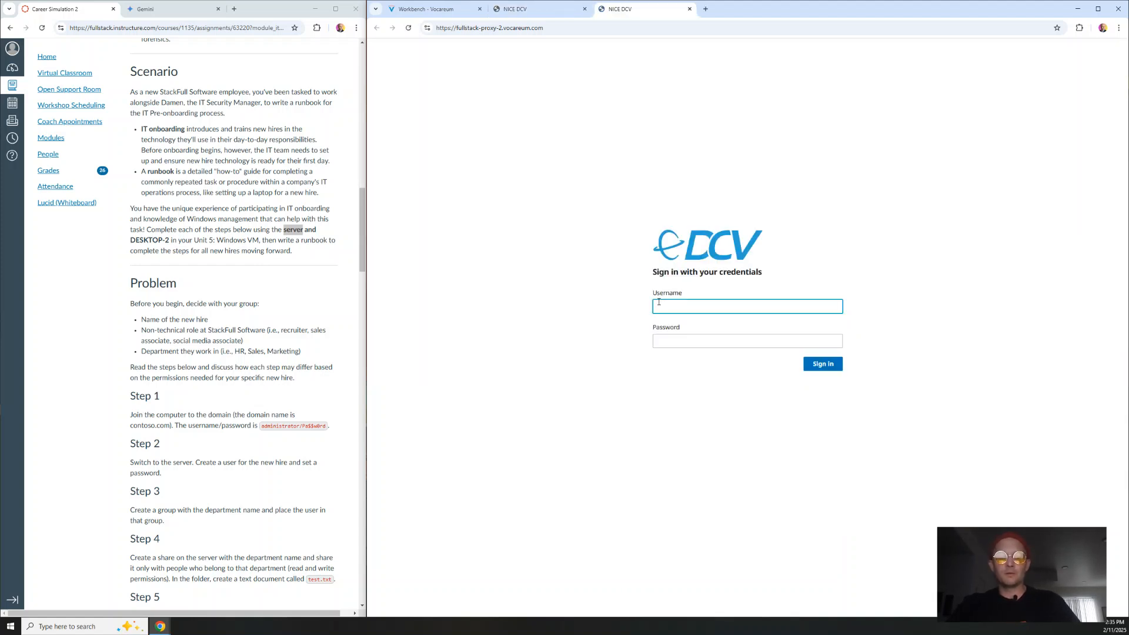
{"action": "type", "text": "fstack"}
{"action": "key", "text": "Tab"}
{"action": "type", "text": "••••••"}
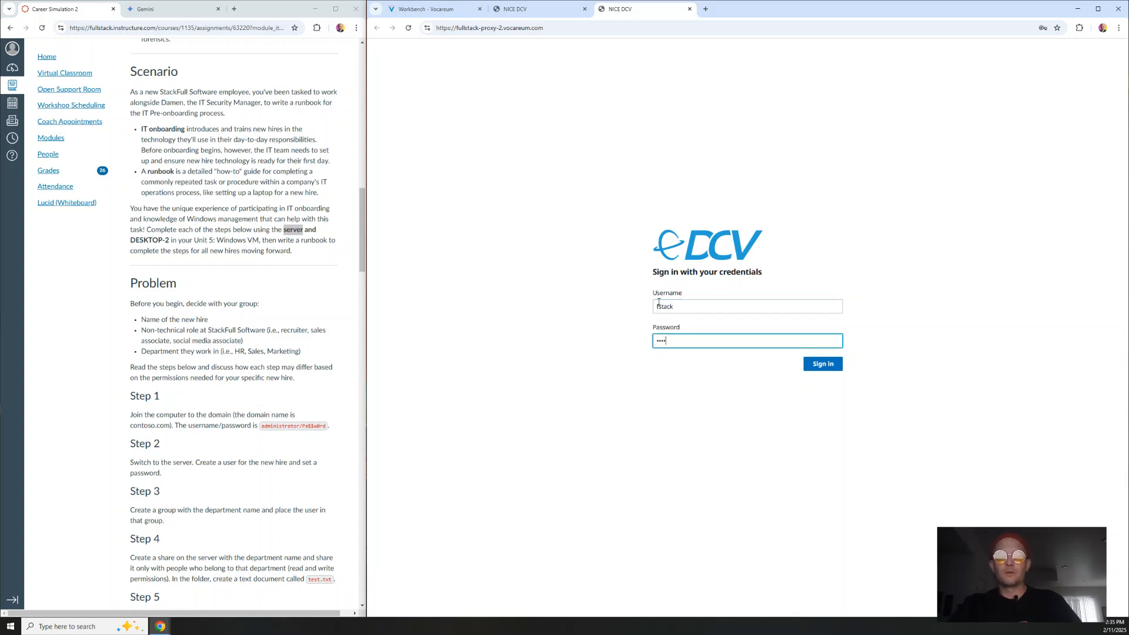
{"action": "key", "text": "Return"}
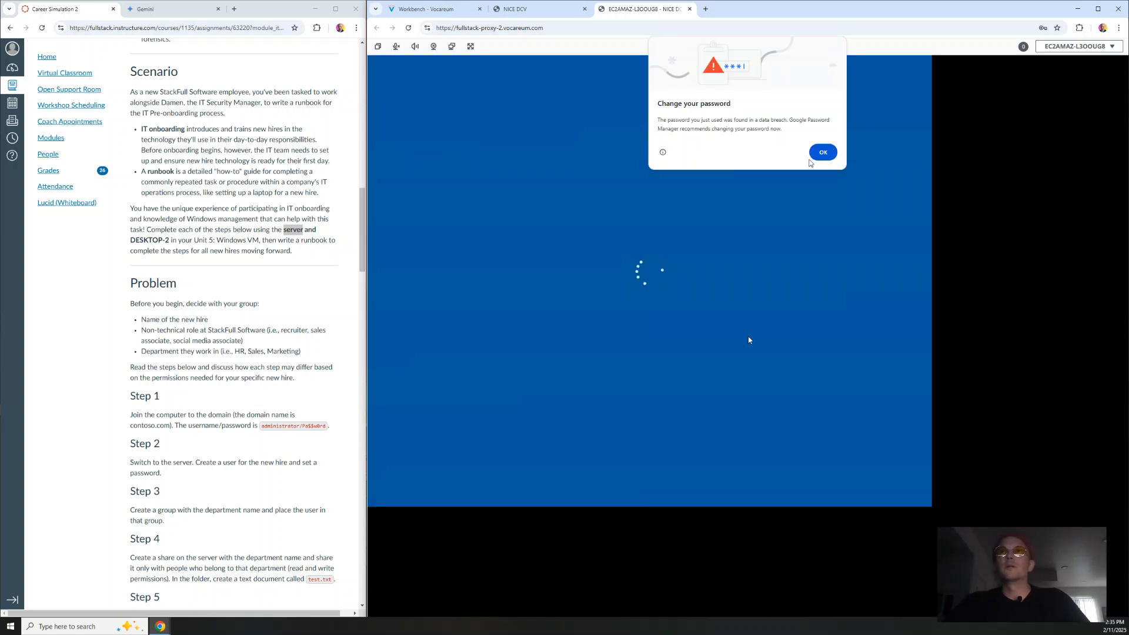
{"action": "left_click", "coordinate": [817, 155]}
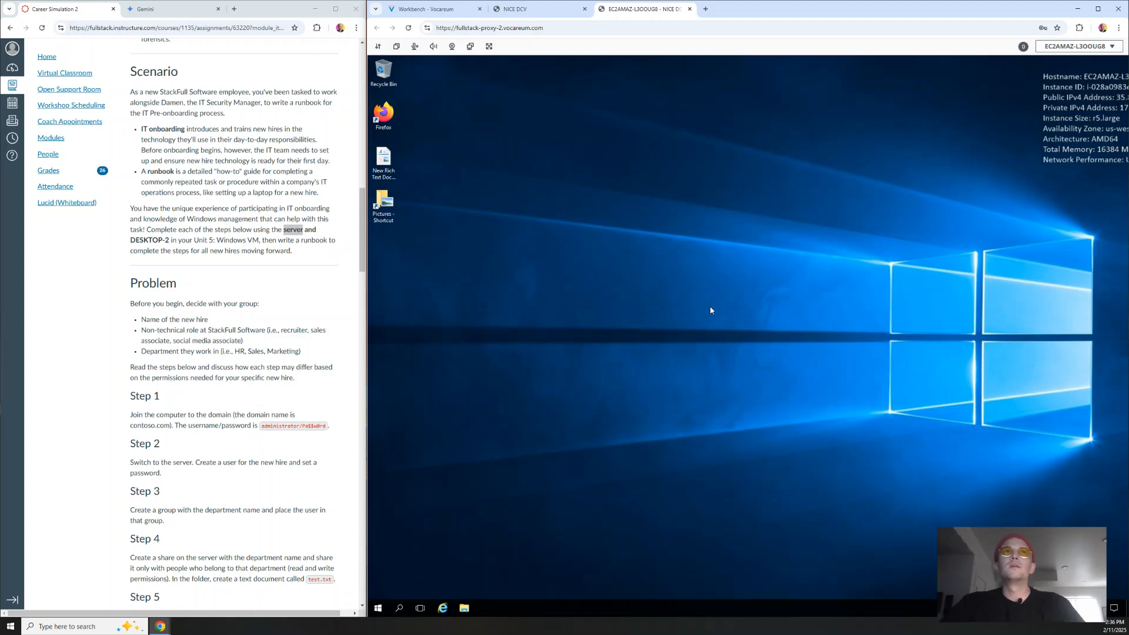
Step: Open the server desktop's session options and close the unused DCV sign-in tab
{"action": "left_click", "coordinate": [560, 10]}
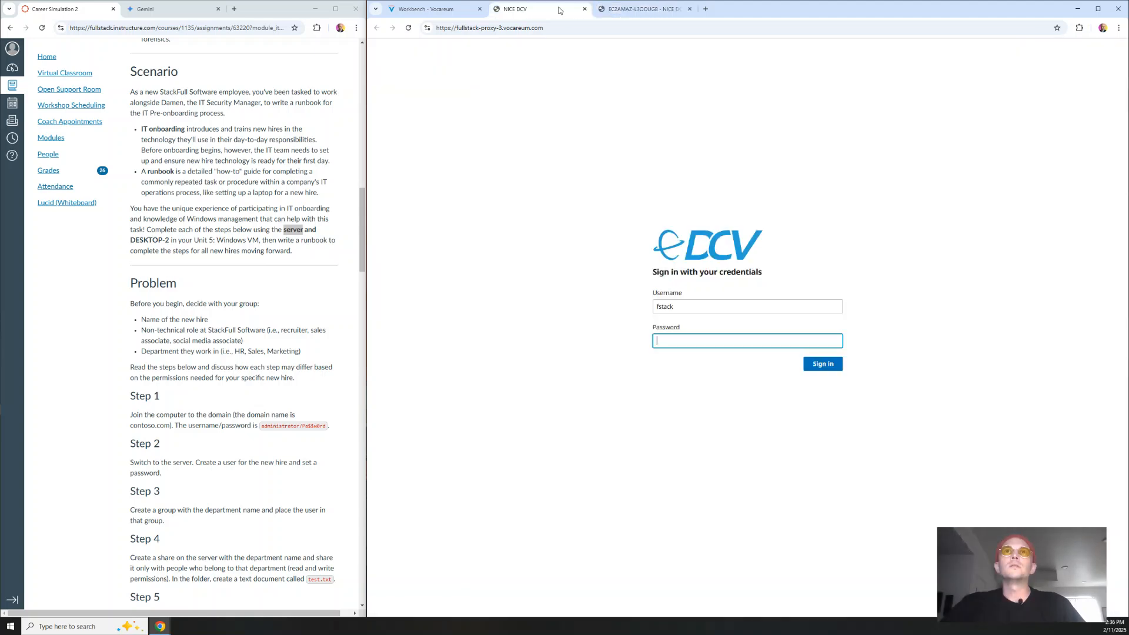
{"action": "left_click", "coordinate": [640, 9]}
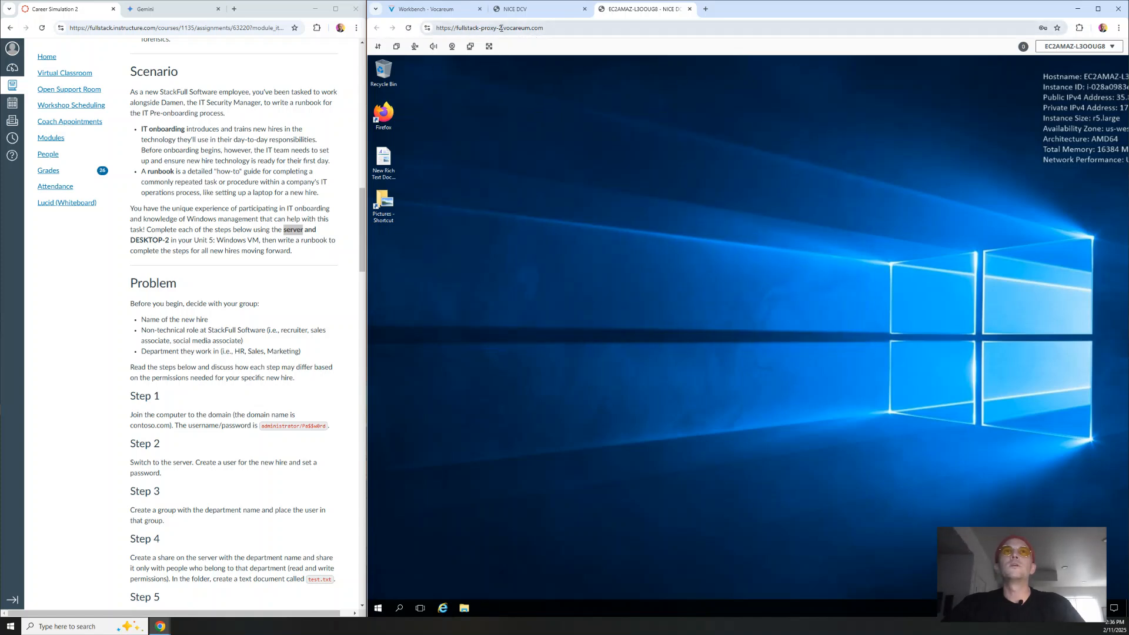
{"action": "left_click", "coordinate": [1076, 46]}
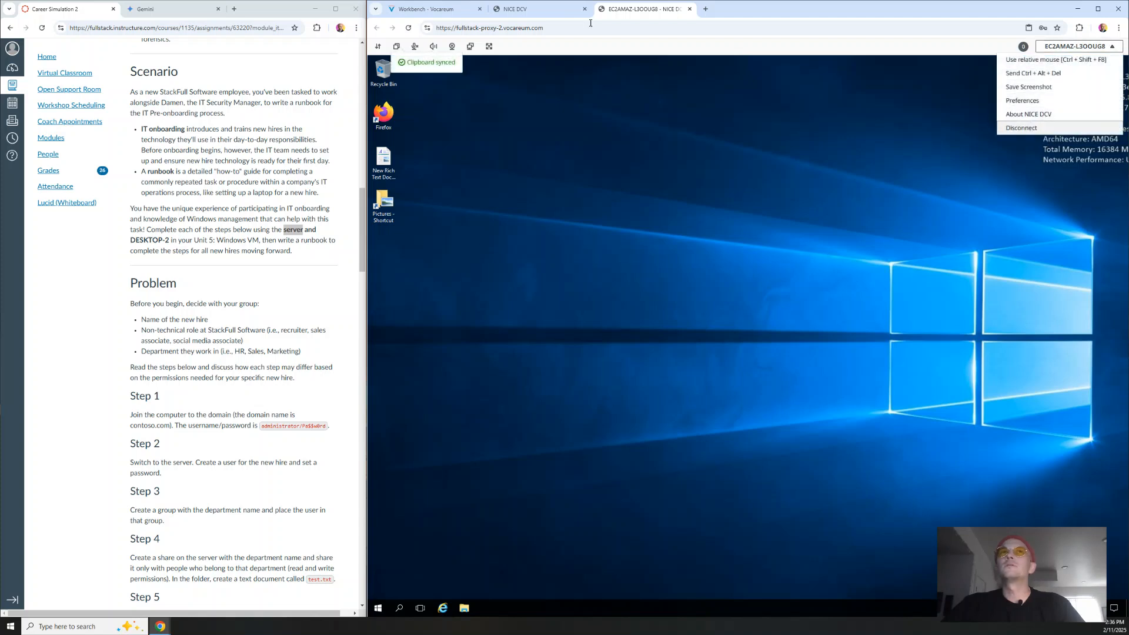
{"action": "left_click", "coordinate": [520, 10]}
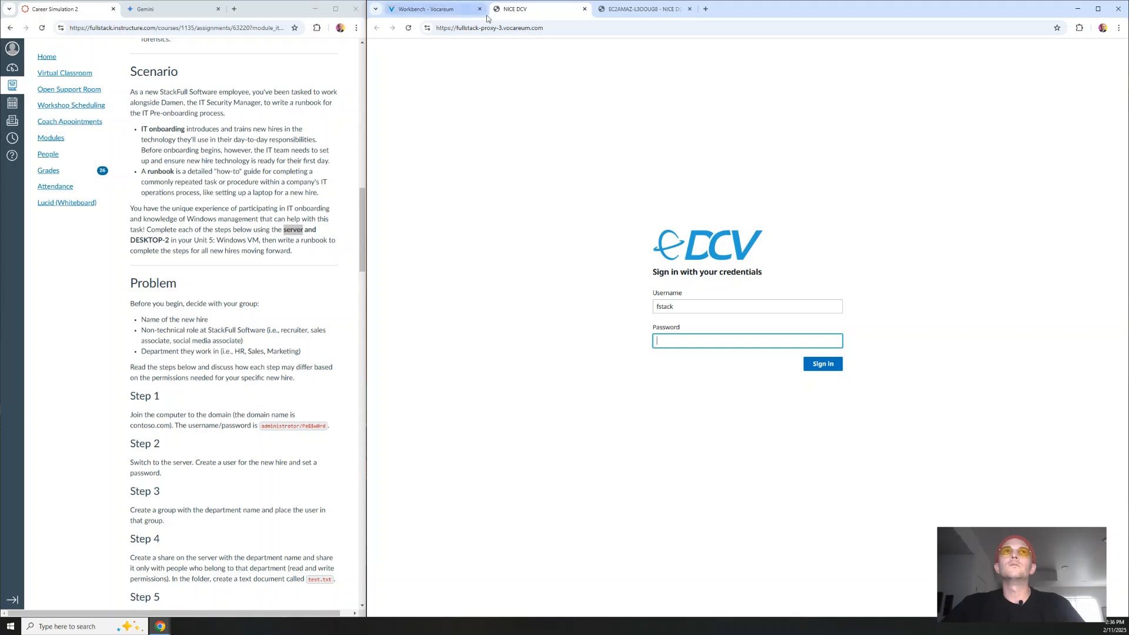
{"action": "left_click", "coordinate": [584, 9]}
Step: Launch desktop-2 from Vocareum and sign in with the lab username and password
{"action": "left_click", "coordinate": [426, 9]}
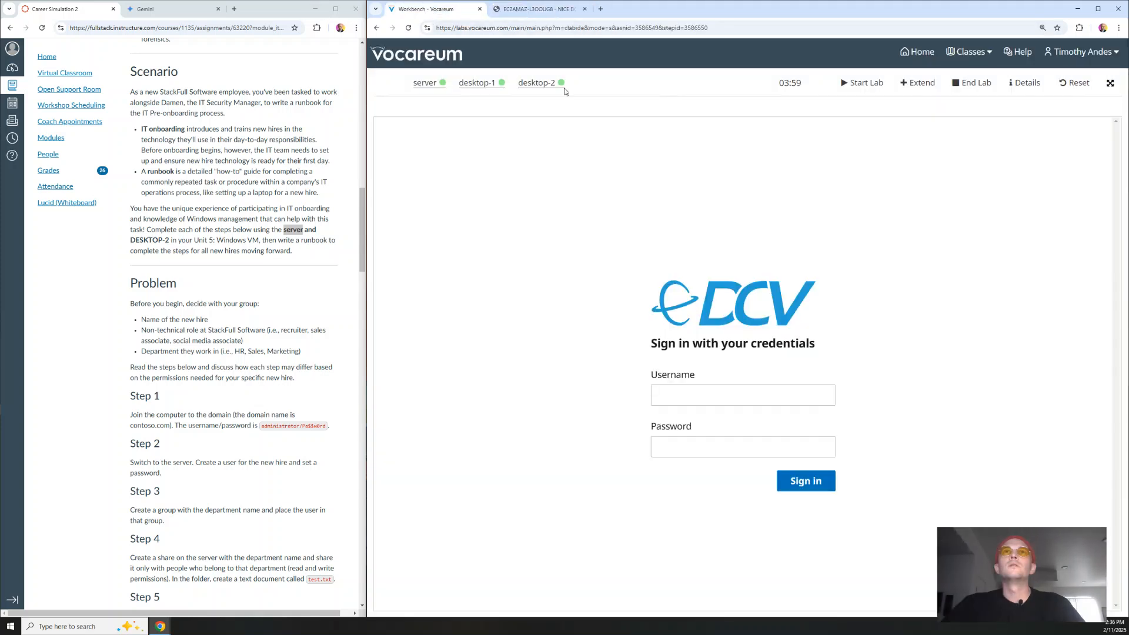
{"action": "left_click", "coordinate": [534, 84]}
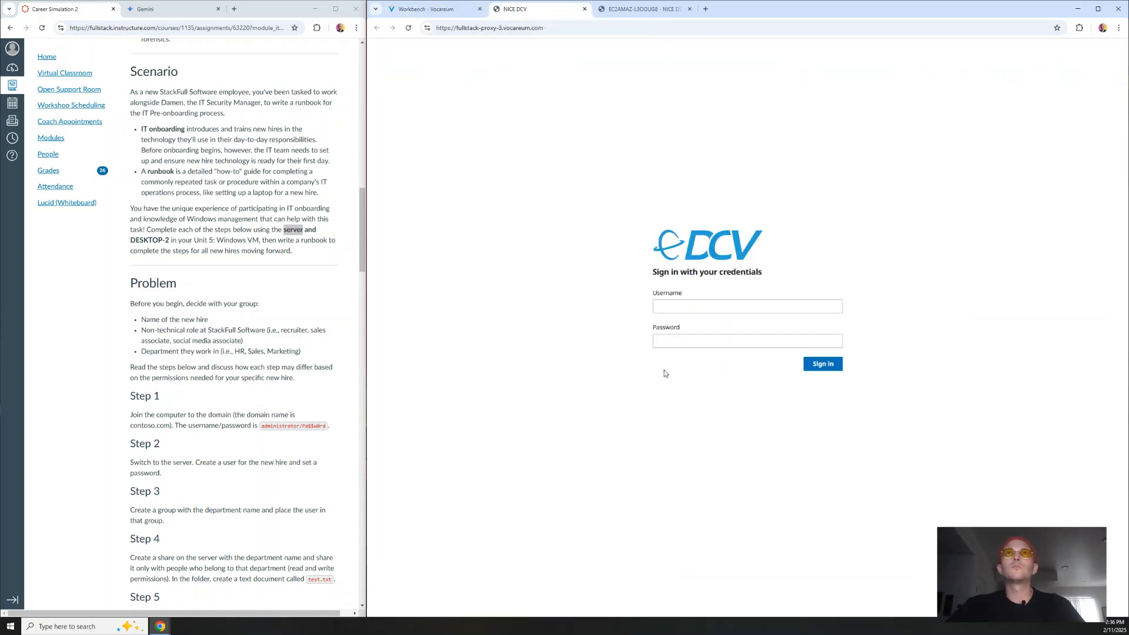
{"action": "left_click", "coordinate": [689, 312]}
{"action": "type", "text": "fstack"}
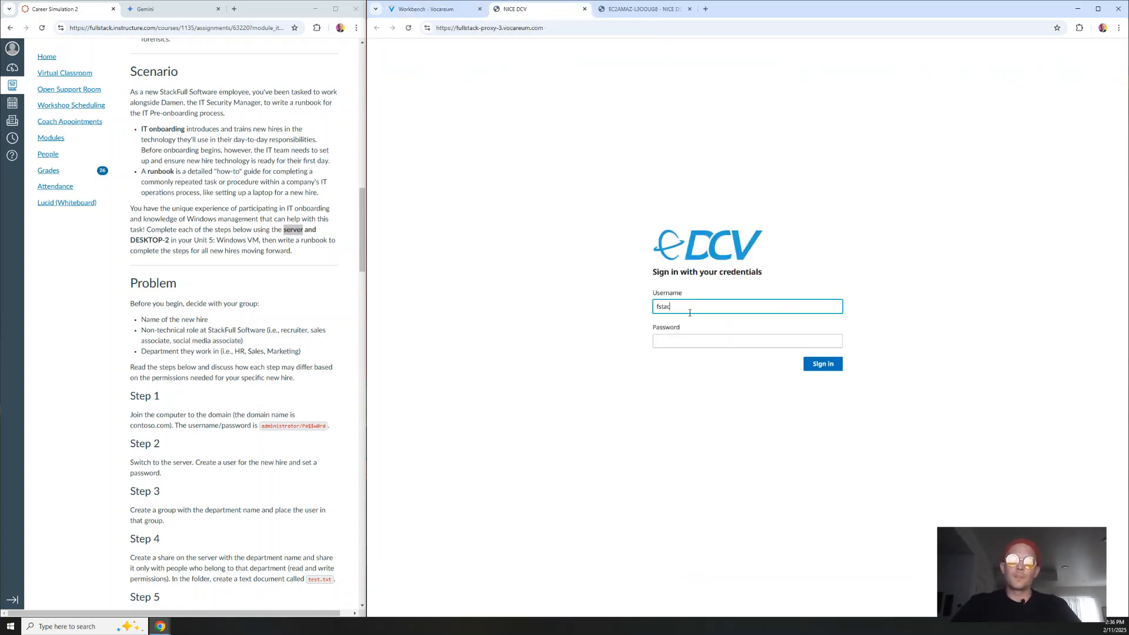
{"action": "key", "text": "Tab"}
{"action": "type", "text": "fstack"}
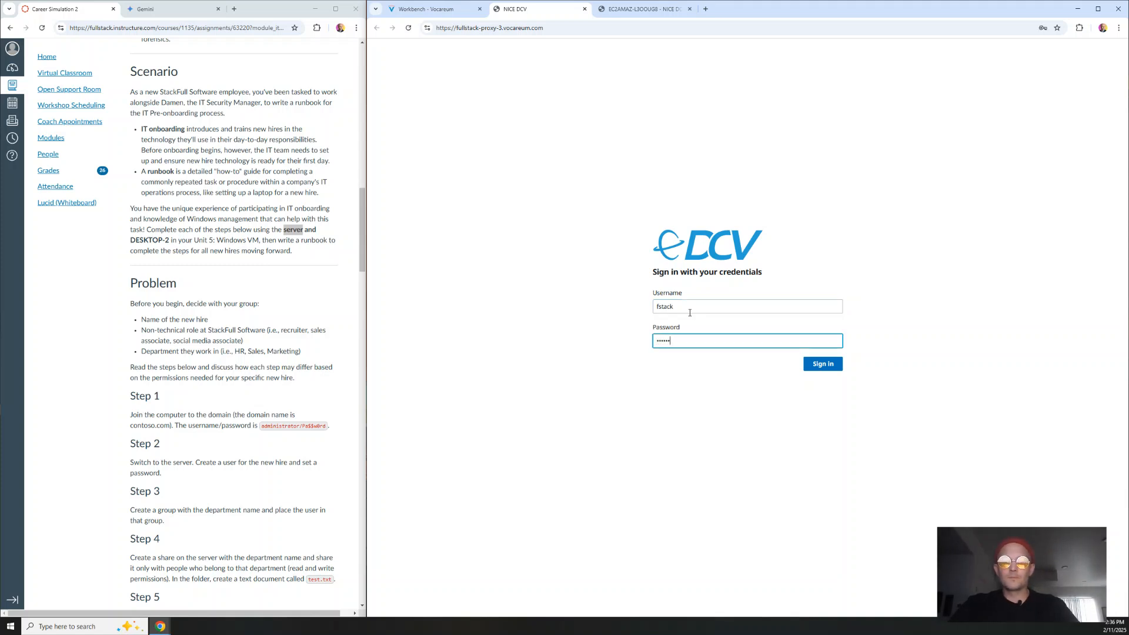
{"action": "key", "text": "Return"}
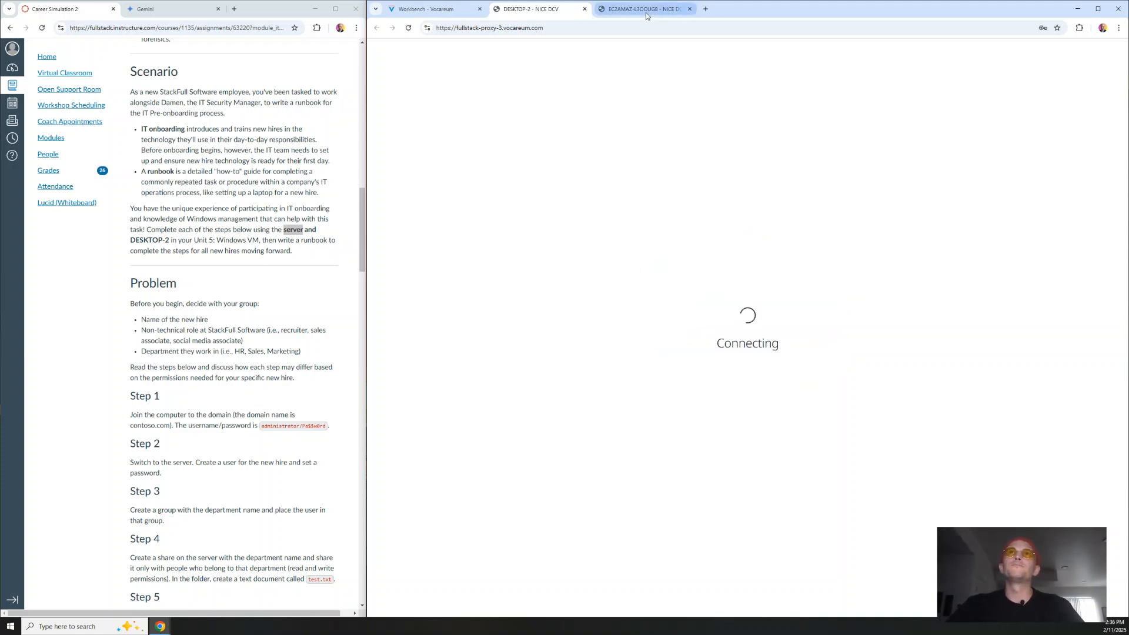
Step: Back on the server tab, review the HR department and contoso.com domain, then close session options
{"action": "left_click", "coordinate": [645, 9]}
{"action": "scroll", "coordinate": [262, 257], "scroll_direction": "down", "scroll_amount": 3}
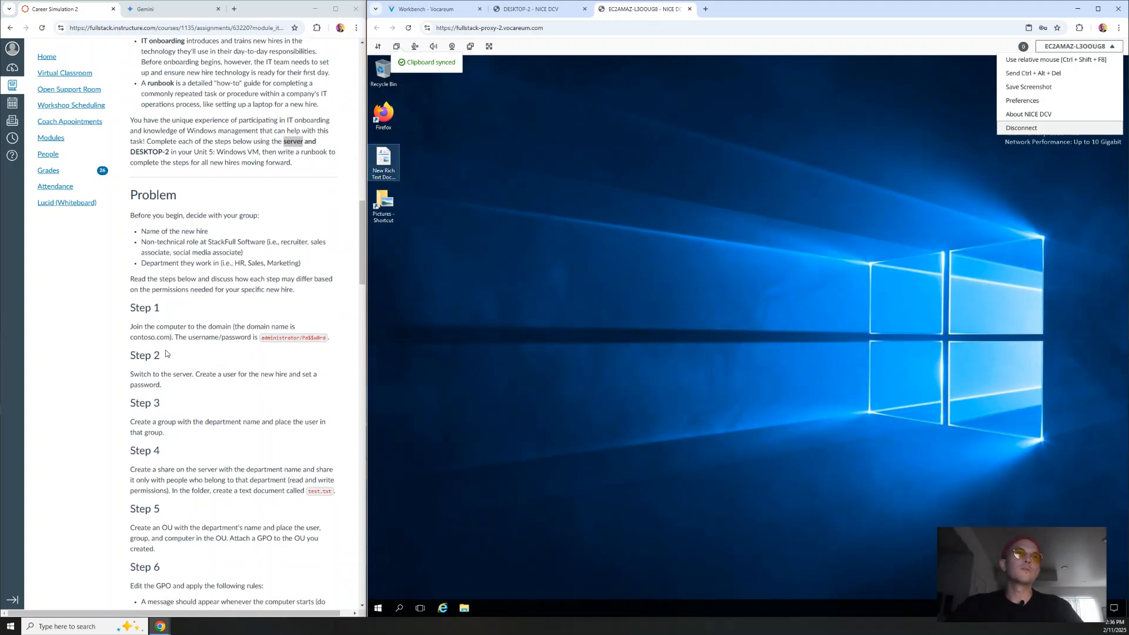
{"action": "left_click", "coordinate": [218, 299]}
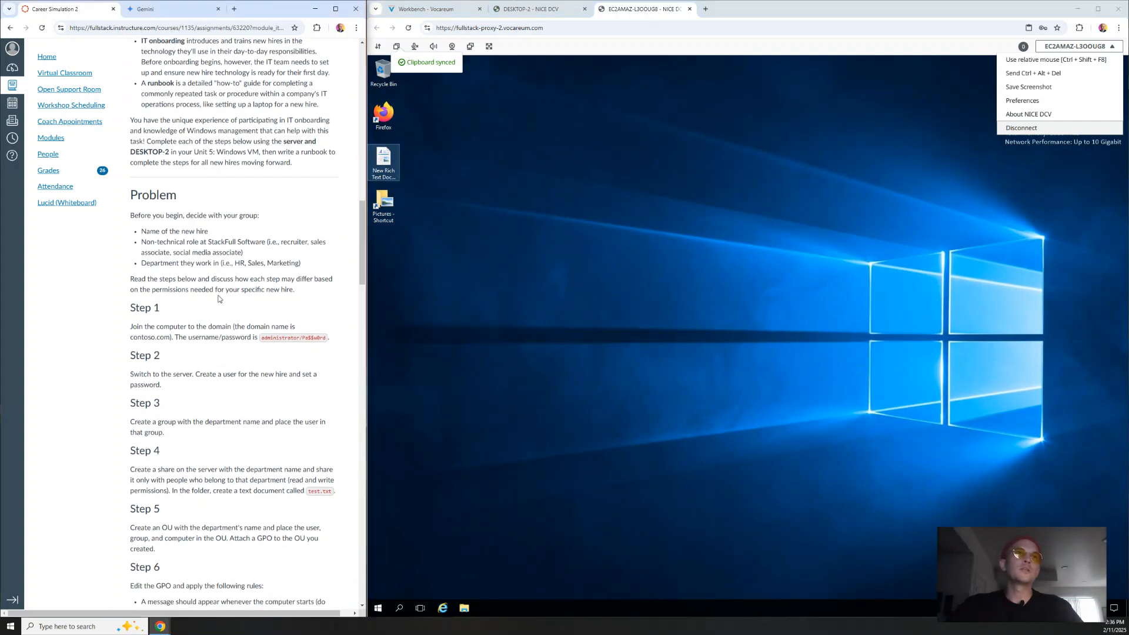
{"action": "double_click", "coordinate": [239, 263]}
{"action": "left_click", "coordinate": [211, 336]}
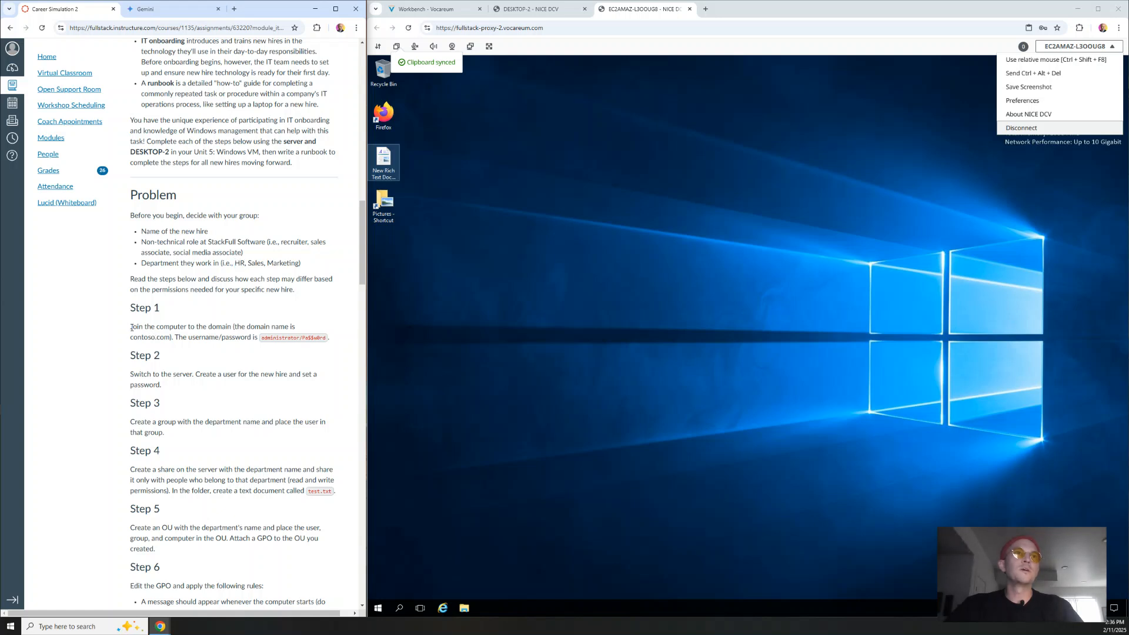
{"action": "left_click_drag", "start_coordinate": [132, 328], "coordinate": [299, 327]}
{"action": "left_click", "coordinate": [243, 350]}
{"action": "left_click_drag", "start_coordinate": [170, 337], "coordinate": [130, 338]}
{"action": "left_click", "coordinate": [205, 354]}
{"action": "left_click", "coordinate": [909, 183]}
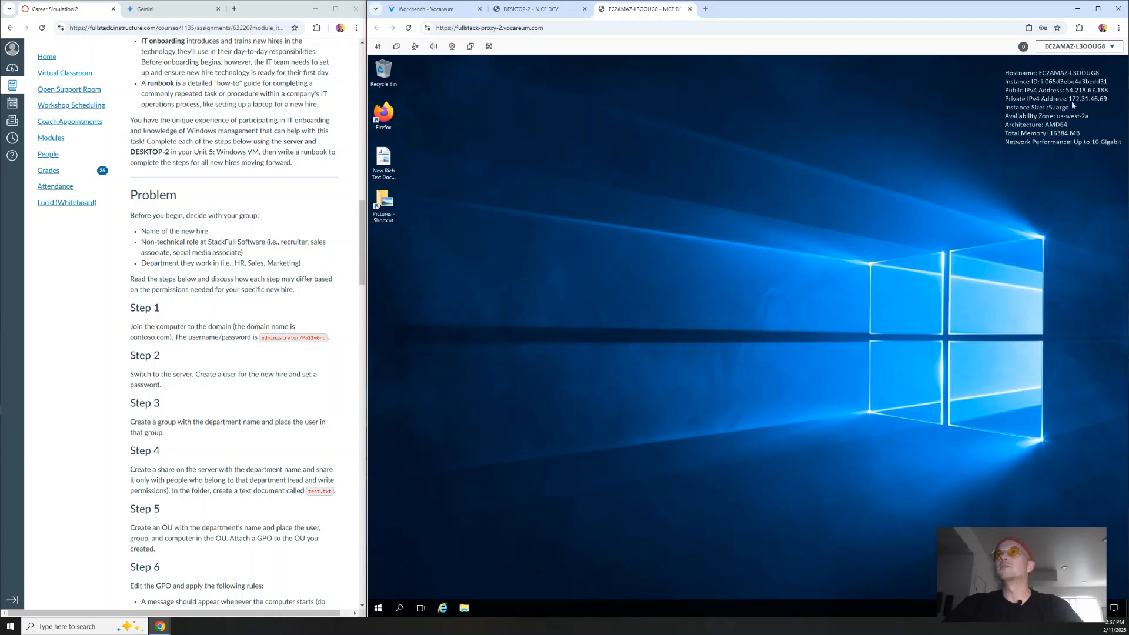
Step: Run ipconfig /all in the server's Command Prompt and select the IPv4 address 172.31.46.69
{"action": "left_click", "coordinate": [378, 608]}
{"action": "left_click", "coordinate": [423, 344]}
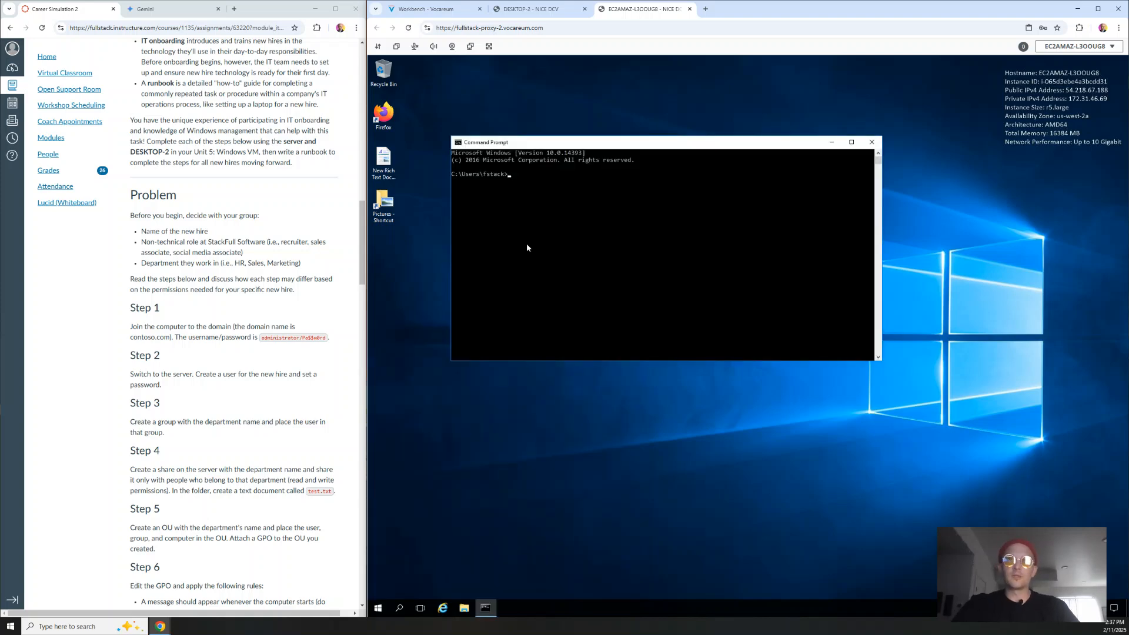
{"action": "type", "text": "ipconfig /app"}
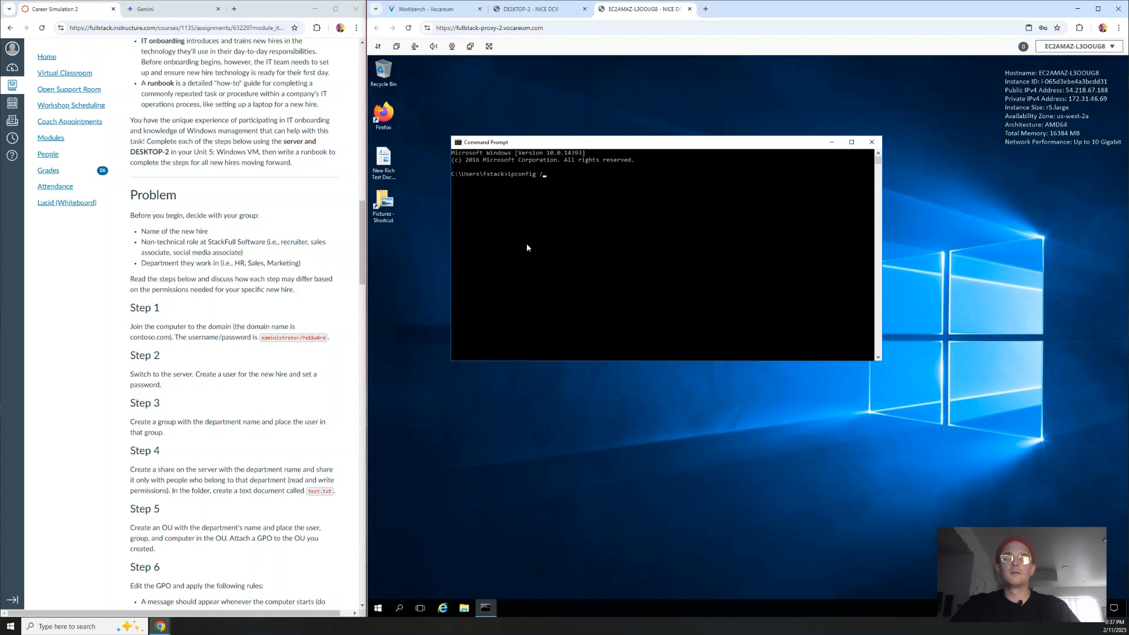
{"action": "key", "text": "BackSpace"}
{"action": "key", "text": "BackSpace"}
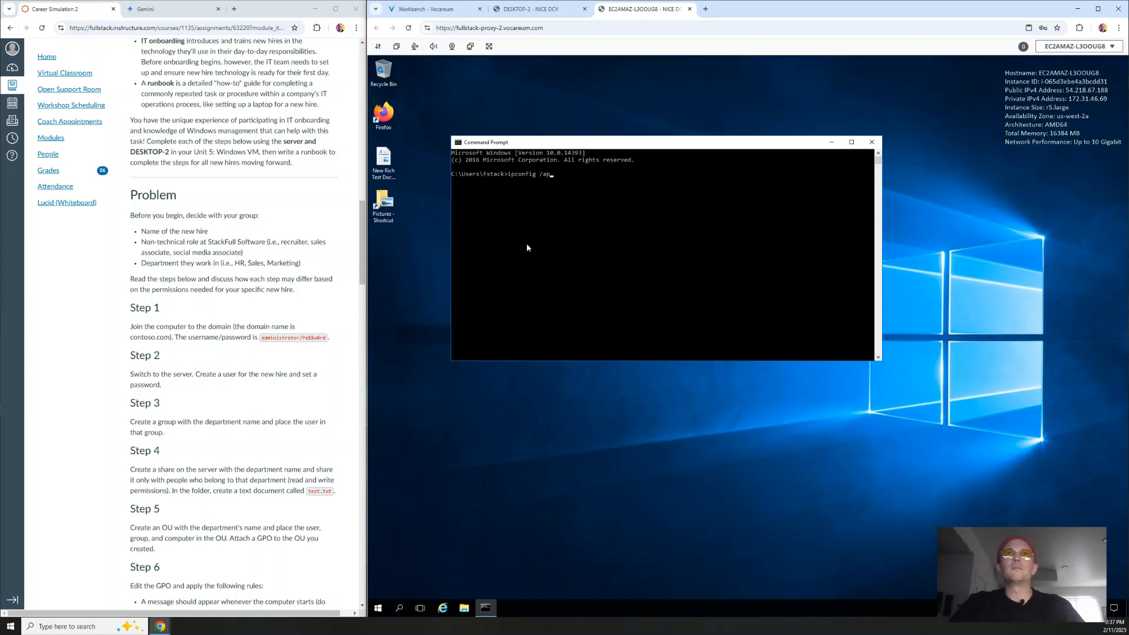
{"action": "type", "text": "ll"}
{"action": "key", "text": "Return"}
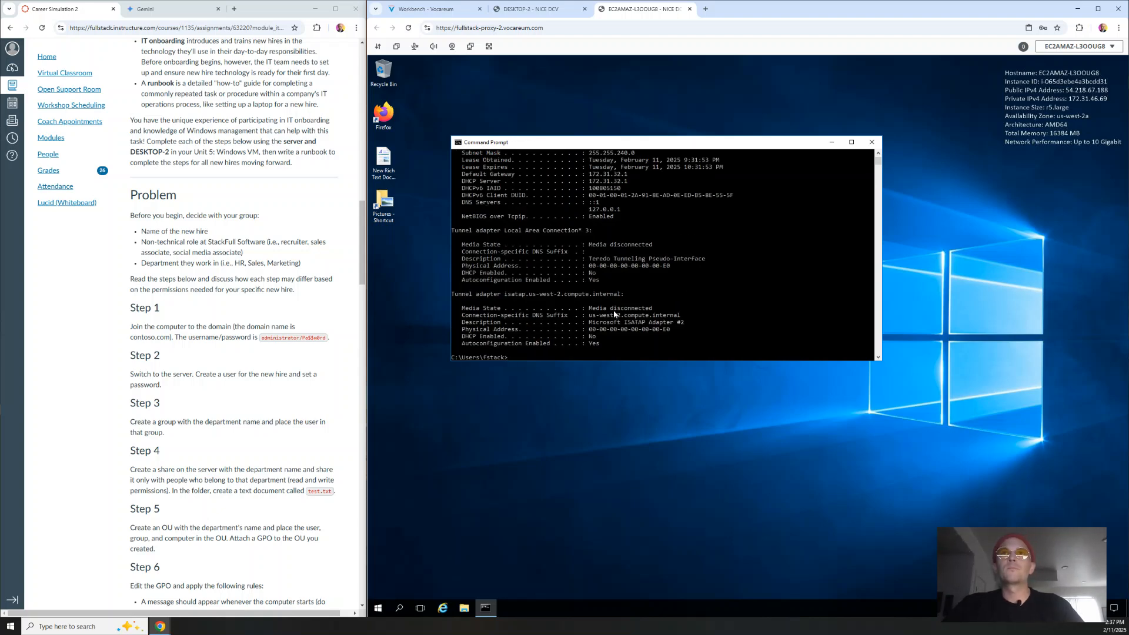
{"action": "scroll", "coordinate": [624, 265], "scroll_direction": "up", "scroll_amount": 2}
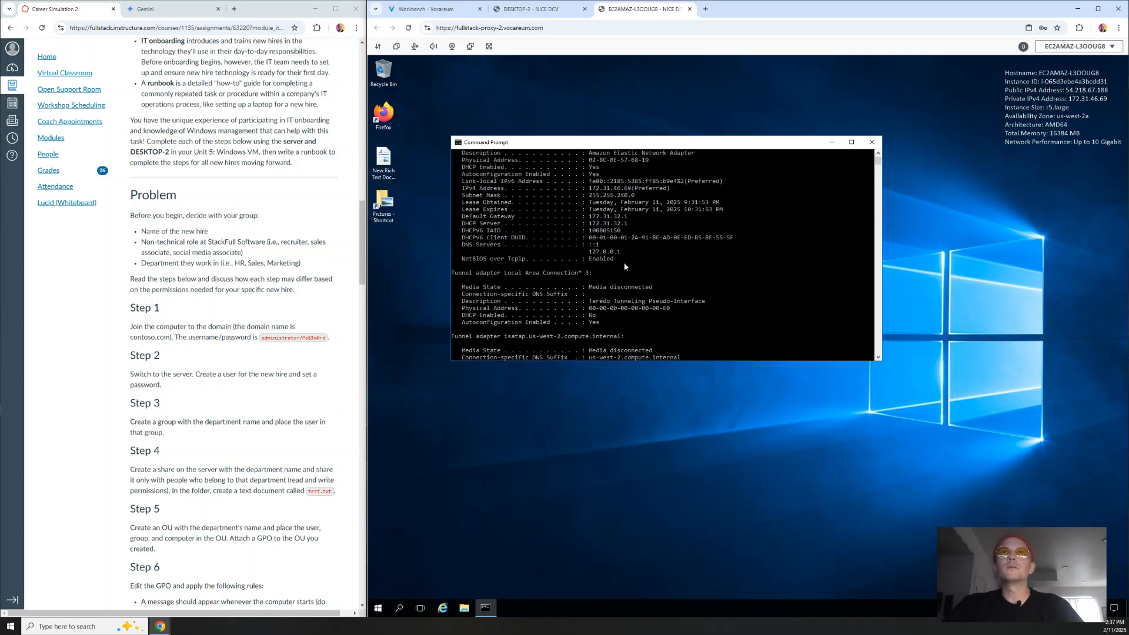
{"action": "left_click_drag", "start_coordinate": [591, 189], "coordinate": [653, 194]}
{"action": "left_click", "coordinate": [640, 188]}
{"action": "left_click", "coordinate": [630, 188]}
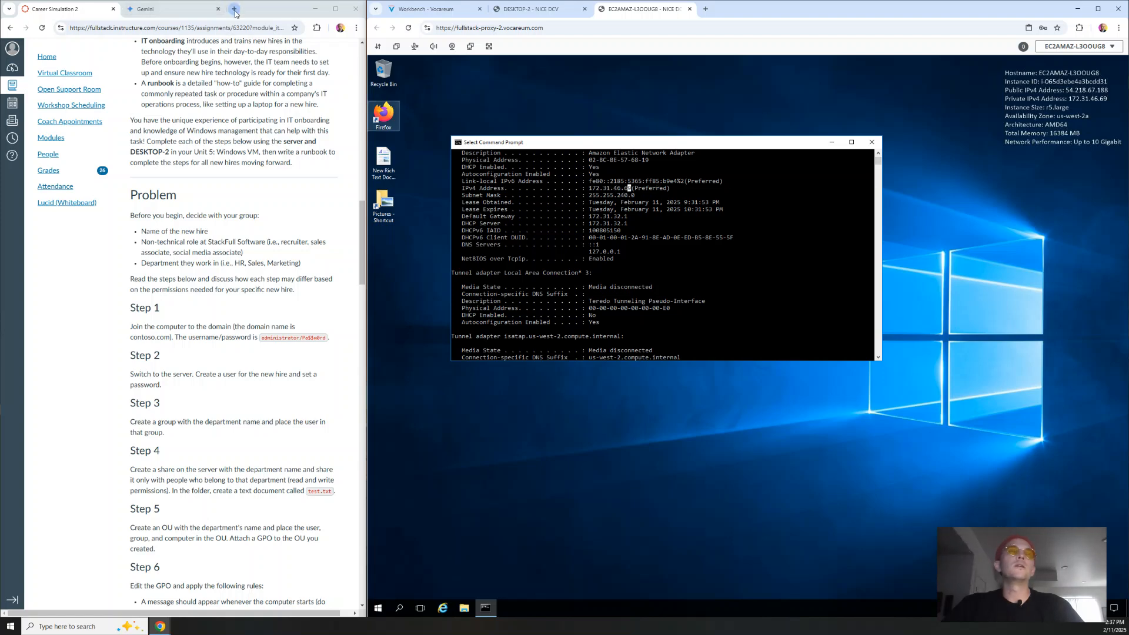
Step: Type 172.31.46.69 into the Ask Gemini box as an unsent note
{"action": "left_click", "coordinate": [172, 10]}
{"action": "left_click", "coordinate": [173, 10]}
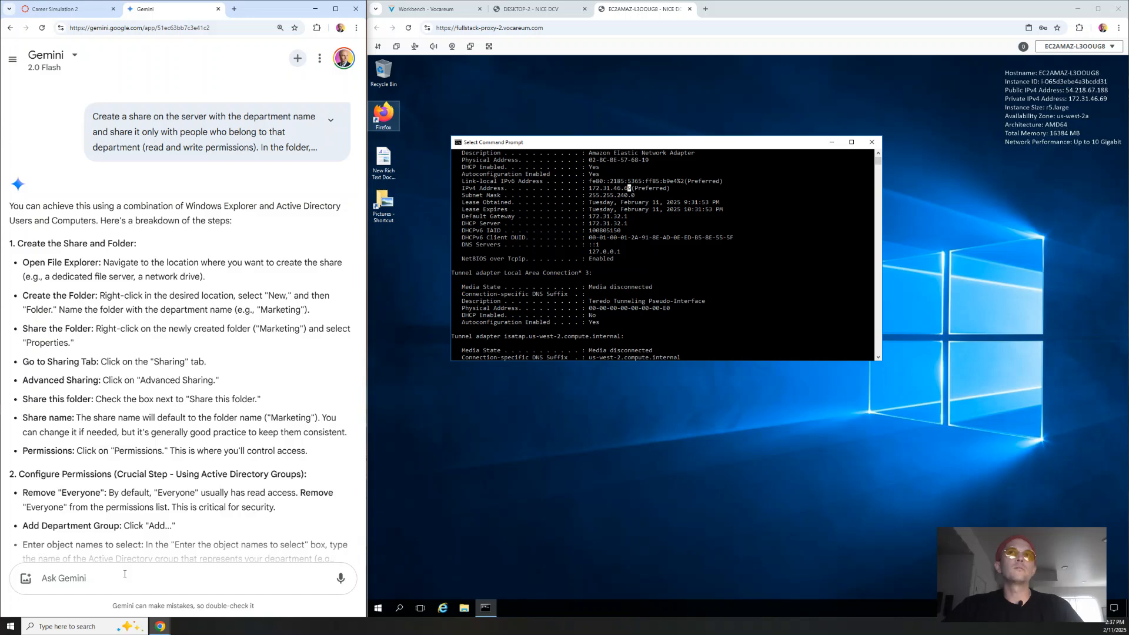
{"action": "type", "text": "172"}
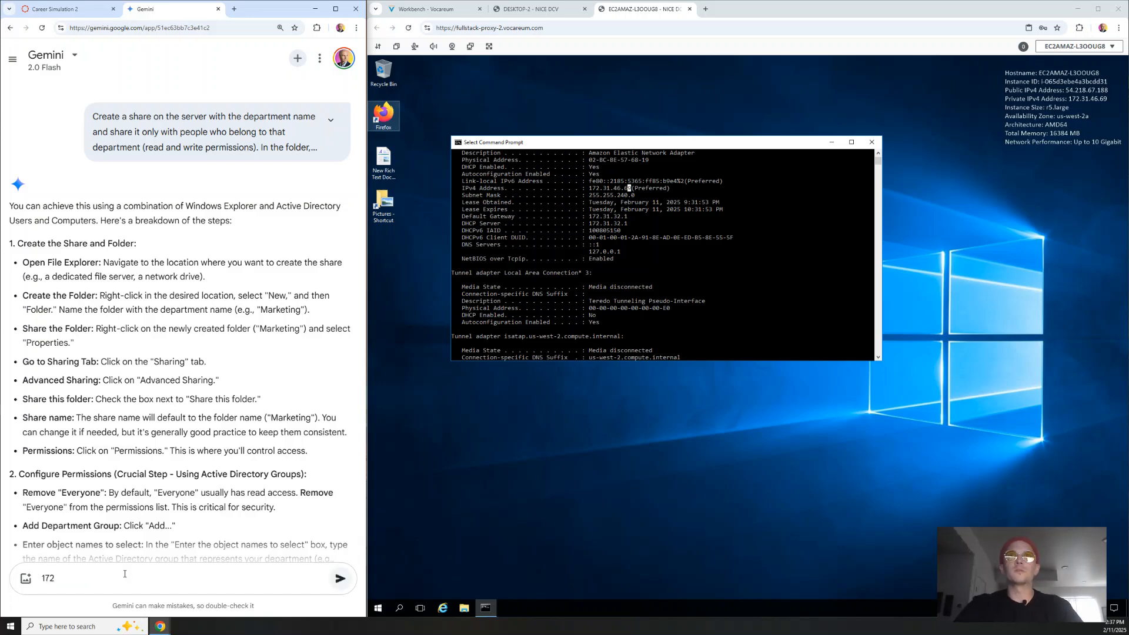
{"action": "type", "text": ".31."}
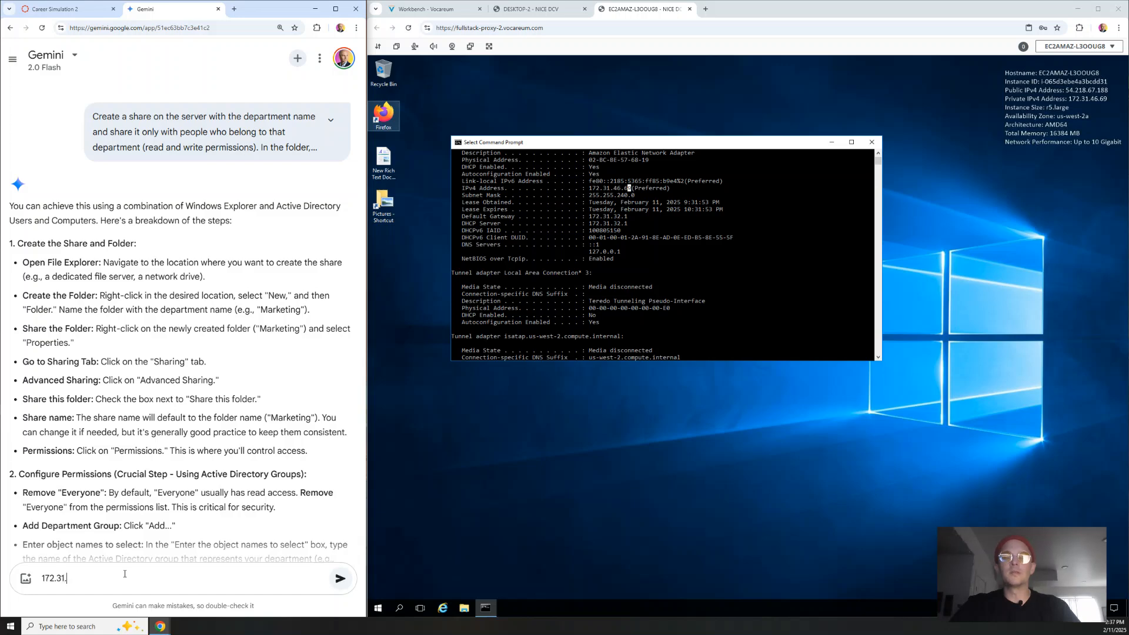
{"action": "type", "text": "46."}
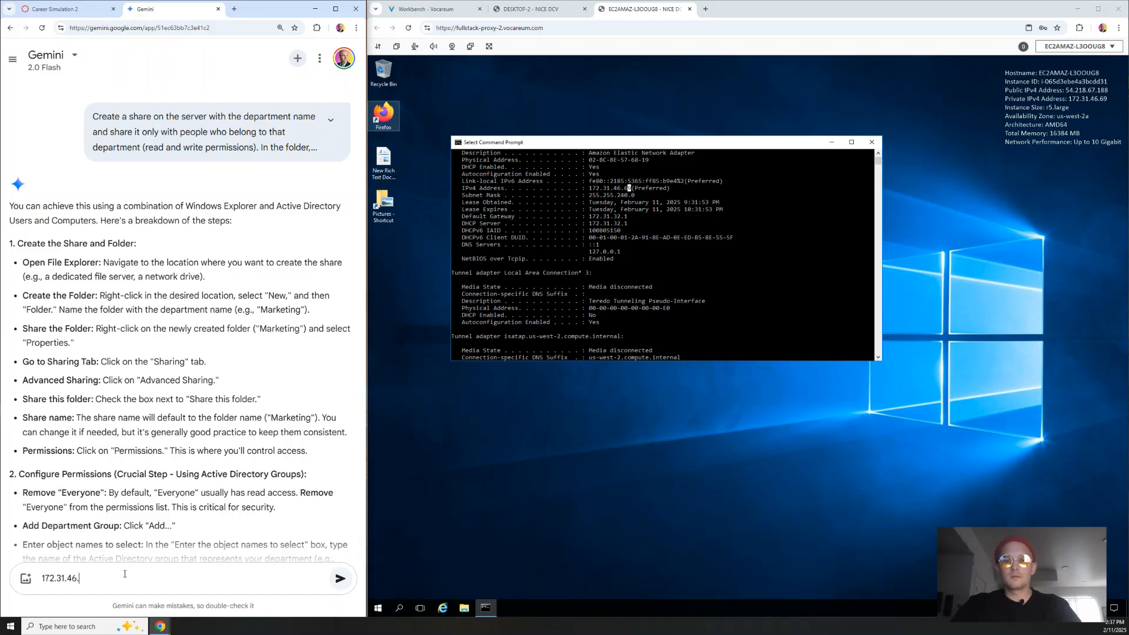
{"action": "type", "text": "69"}
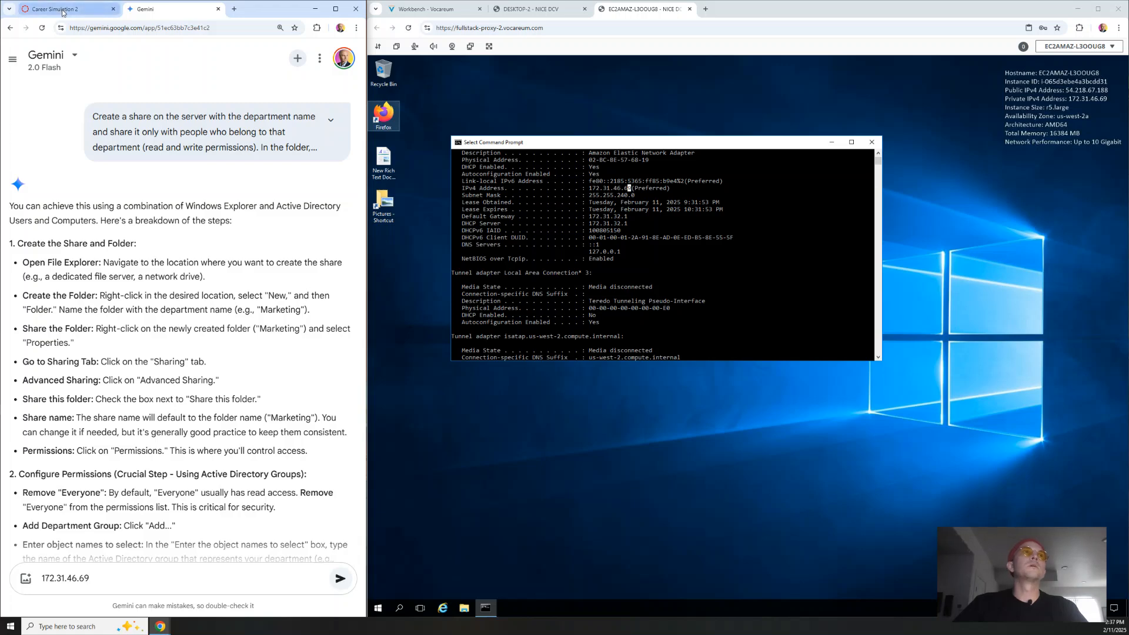
Step: On DESKTOP-2, dismiss the password-breach warning and network discoverability prompt, then focus taskbar search
{"action": "left_click", "coordinate": [527, 9]}
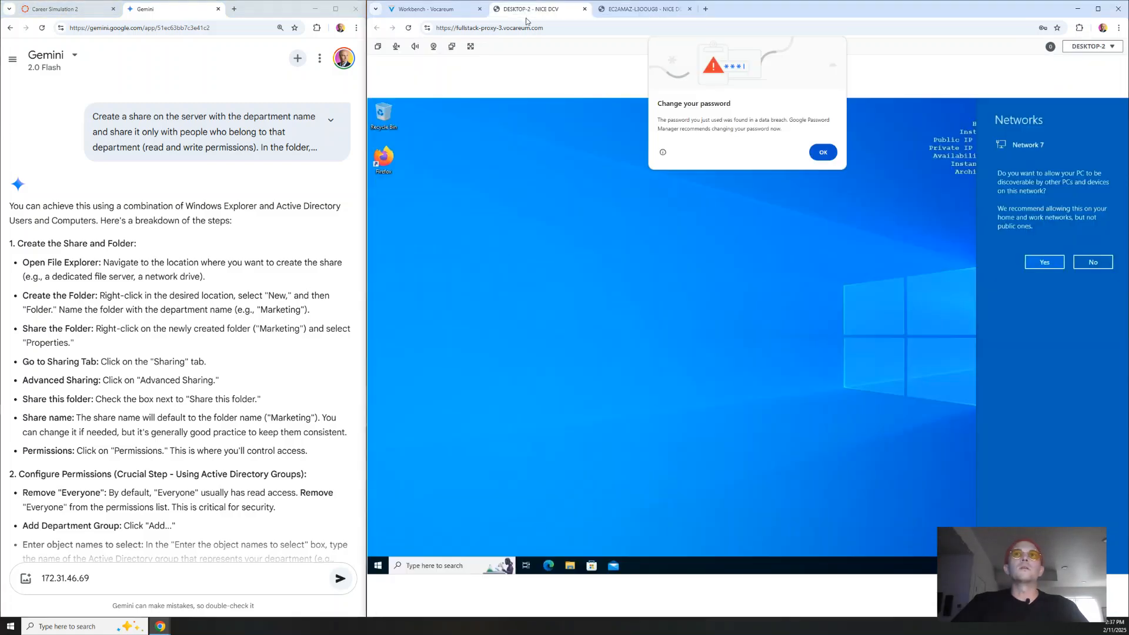
{"action": "left_click", "coordinate": [821, 153]}
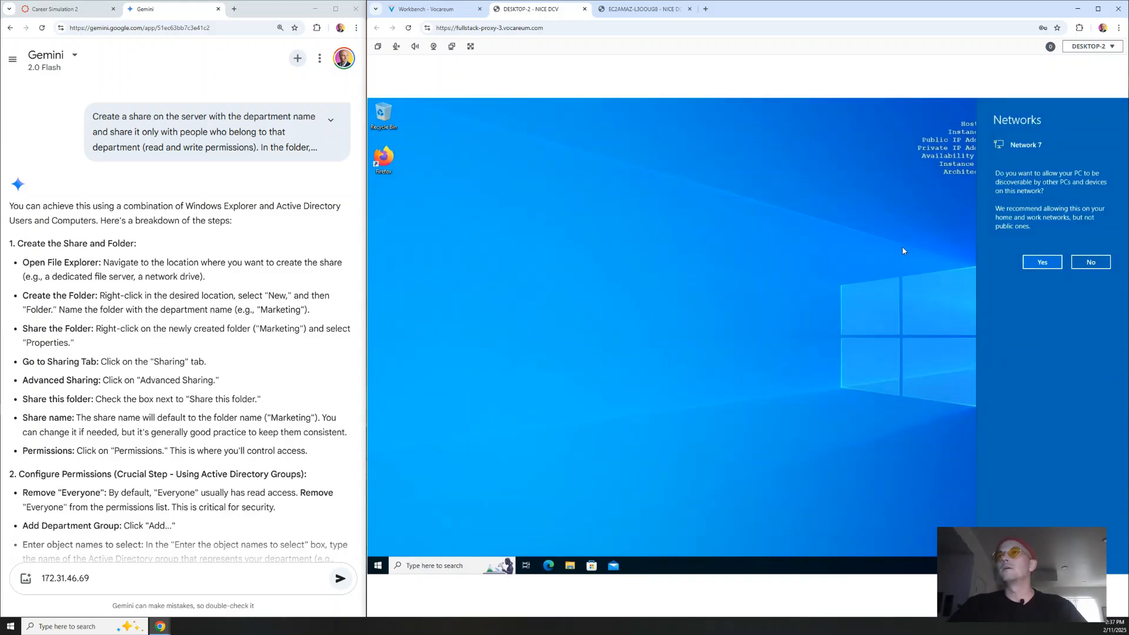
{"action": "left_click", "coordinate": [903, 251]}
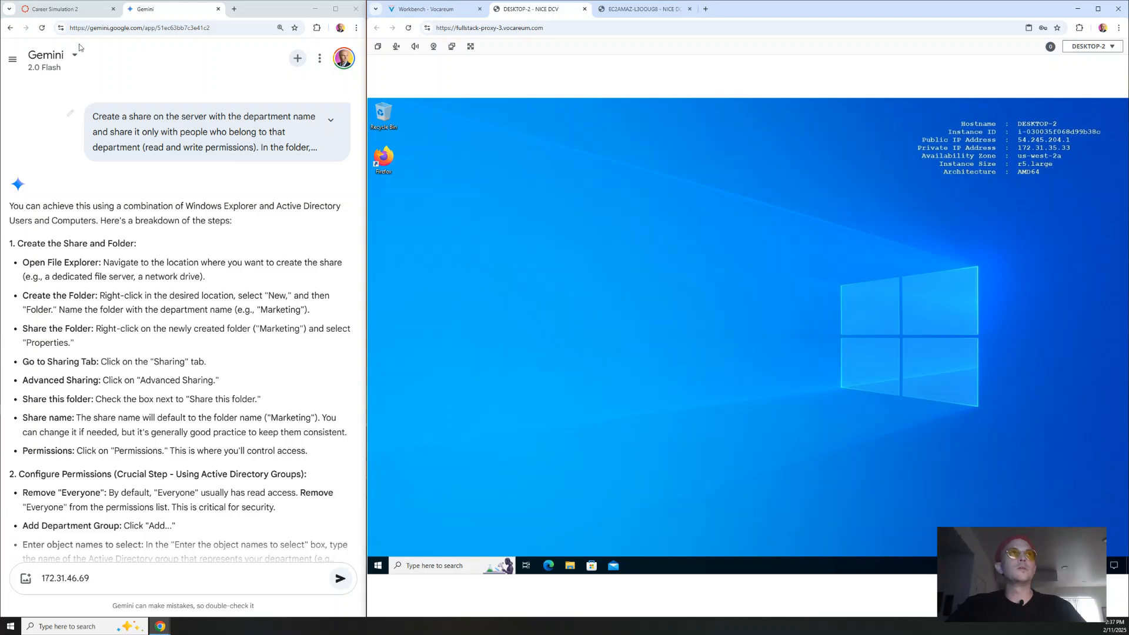
{"action": "left_click", "coordinate": [54, 11]}
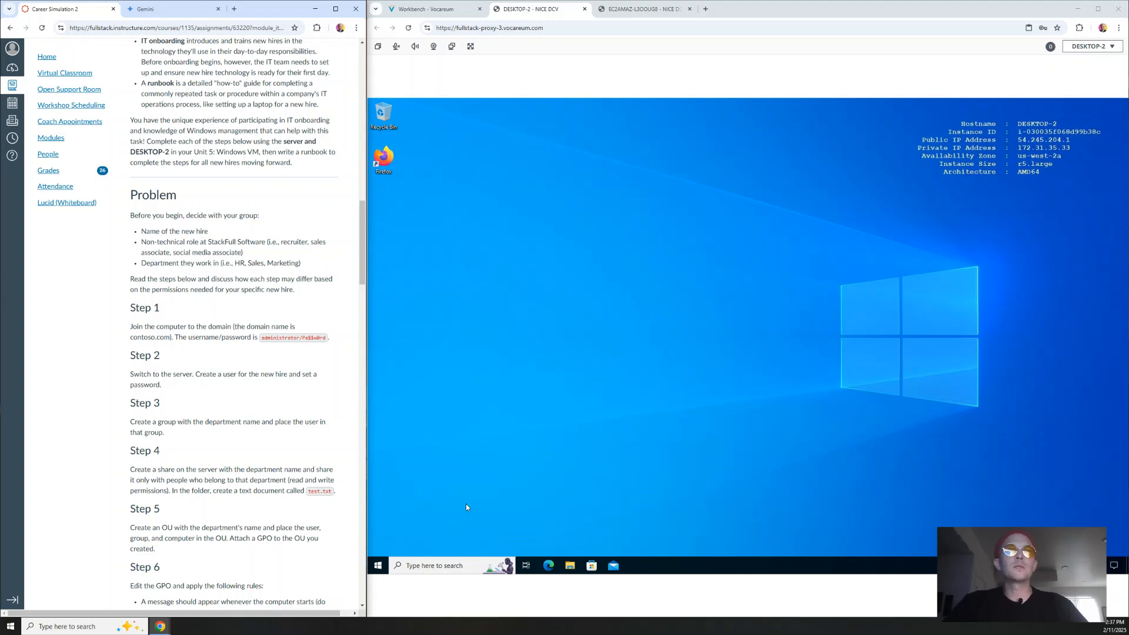
{"action": "left_click", "coordinate": [458, 565]}
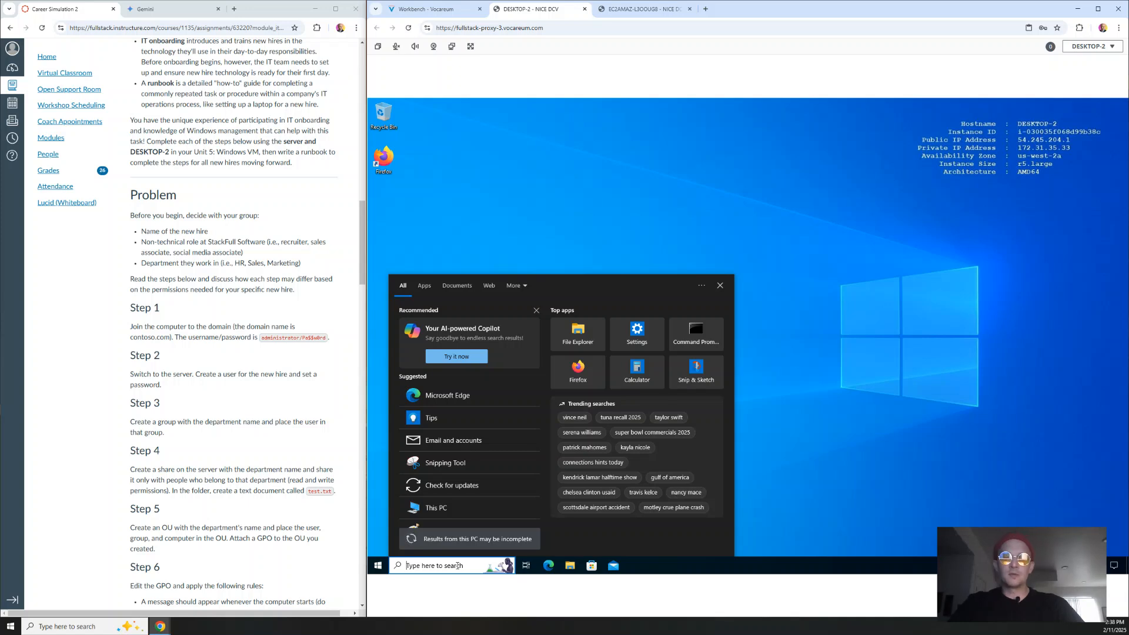
Step: Open Ethernet 2's TCP/IPv4 properties through Control Panel's Network and Sharing Center
{"action": "type", "text": "control panel"}
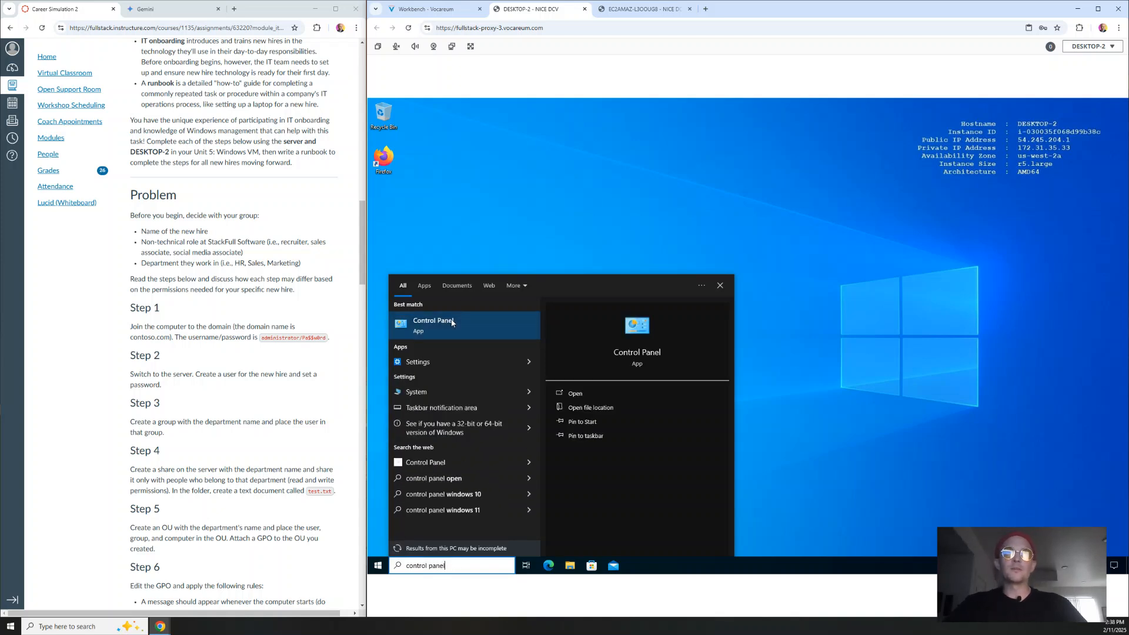
{"action": "left_click", "coordinate": [452, 321]}
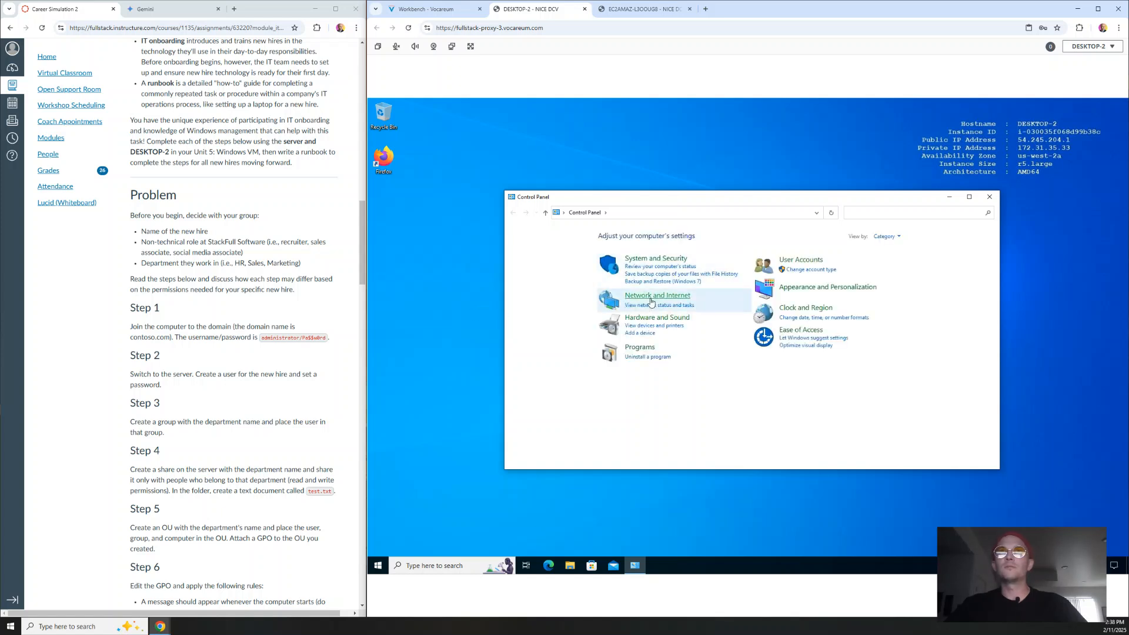
{"action": "left_click", "coordinate": [650, 299]}
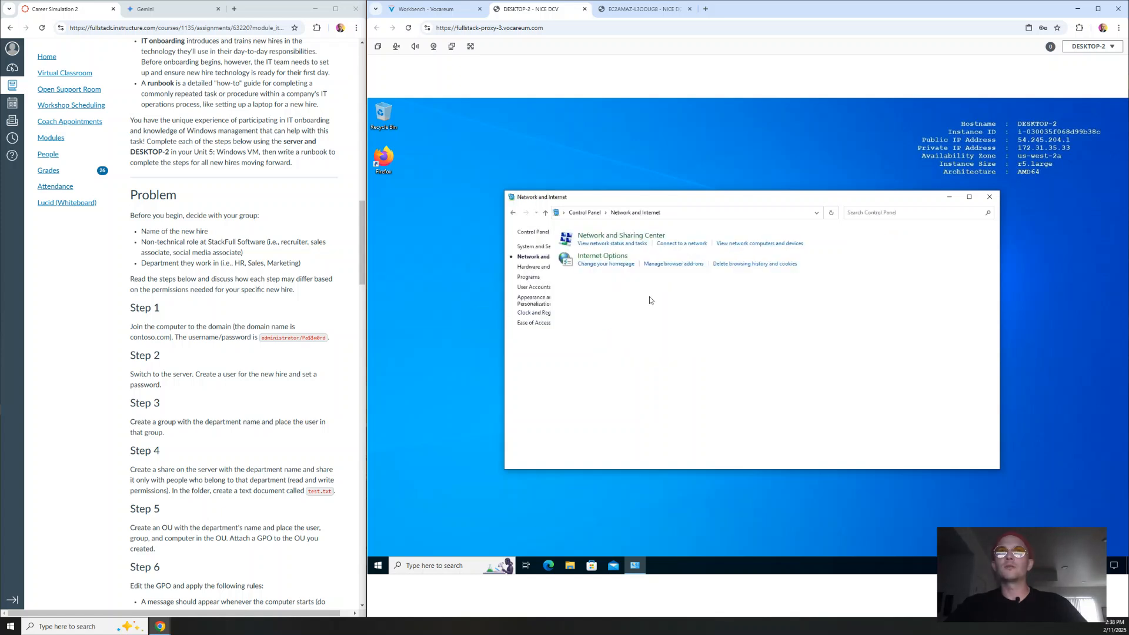
{"action": "left_click", "coordinate": [640, 236]}
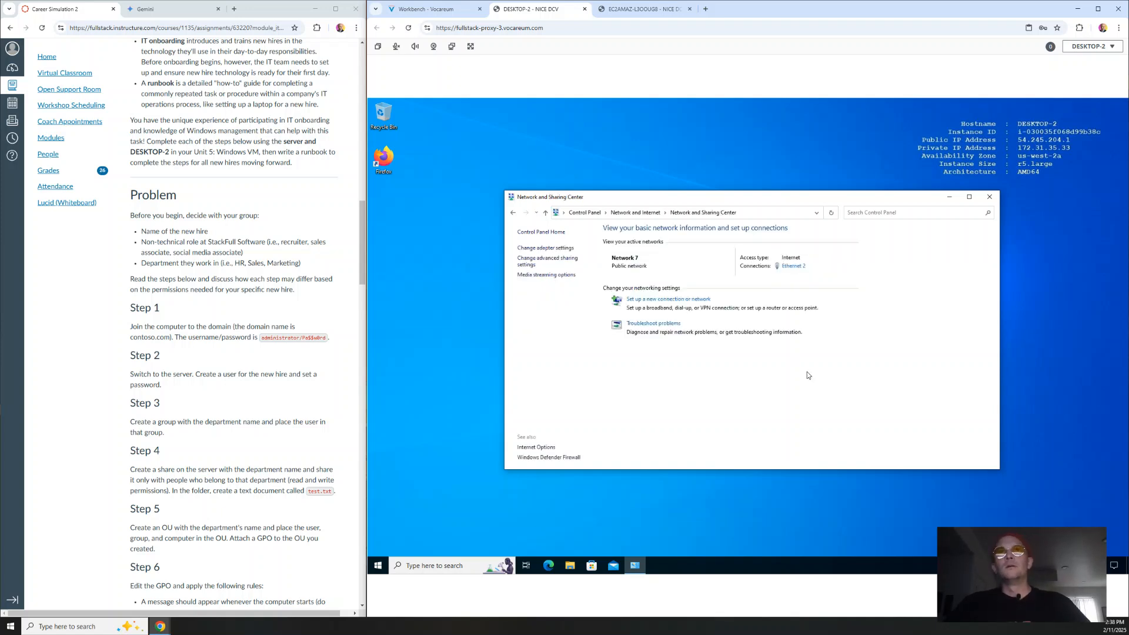
{"action": "left_click", "coordinate": [791, 268]}
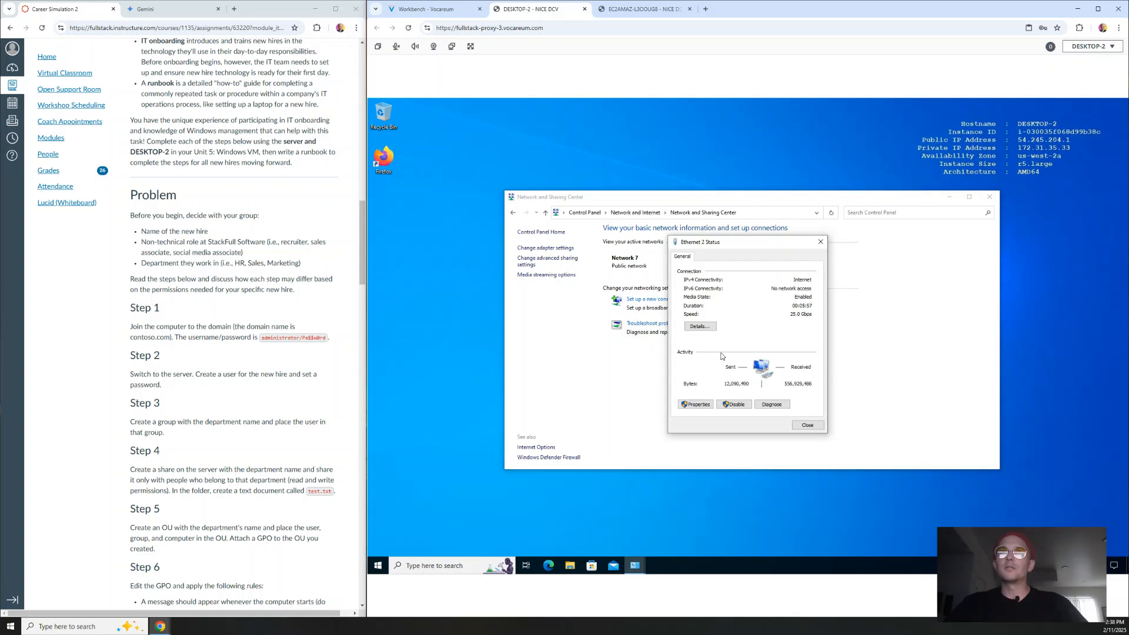
{"action": "left_click", "coordinate": [699, 406]}
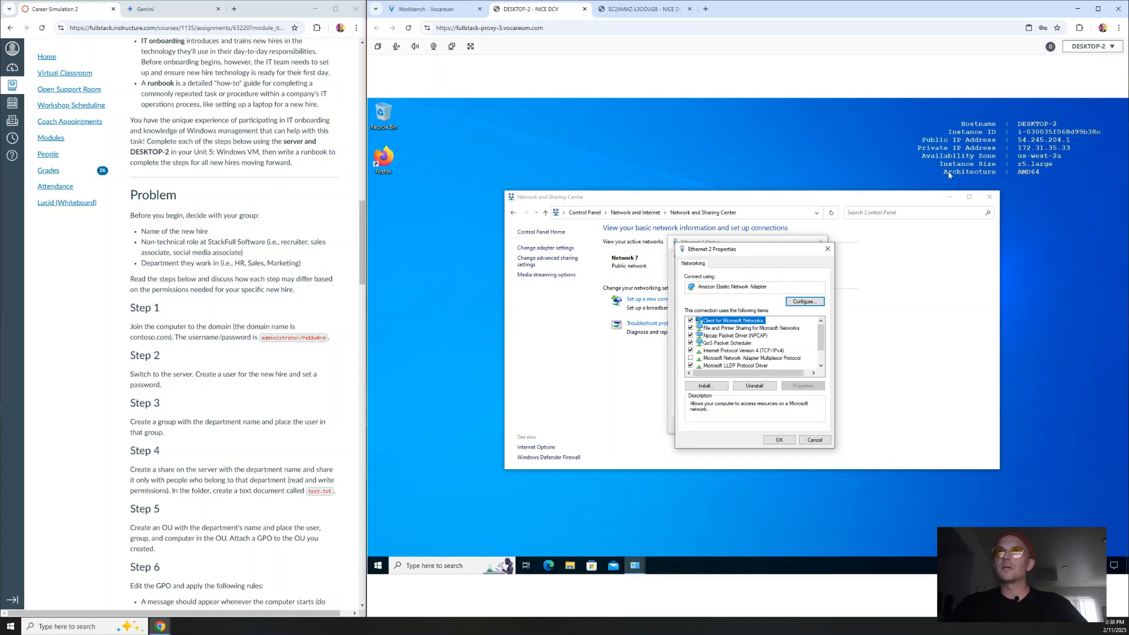
{"action": "left_click", "coordinate": [758, 351]}
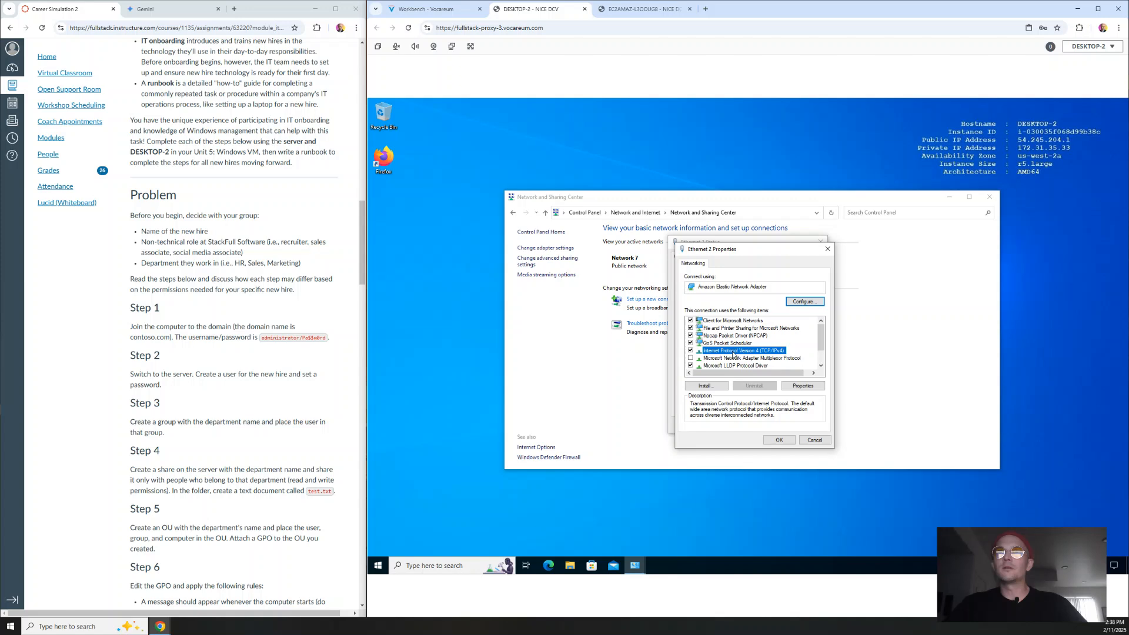
{"action": "left_click", "coordinate": [803, 386]}
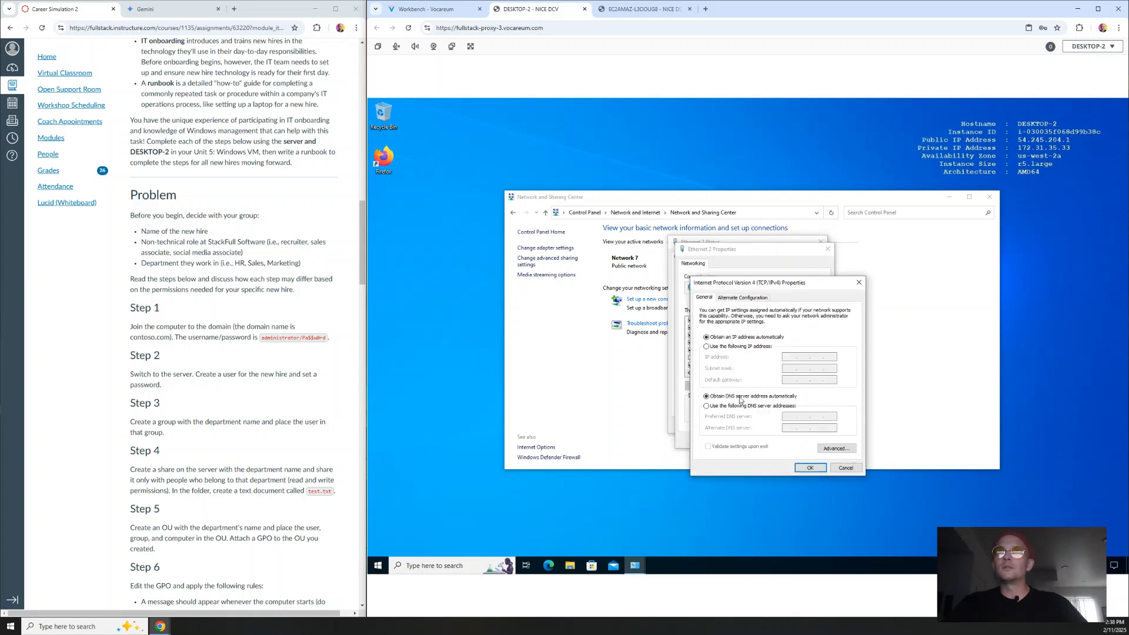
Step: Set Ethernet 2's preferred DNS server to 172.31.46.69, copied from the Gemini note, and confirm
{"action": "left_click", "coordinate": [706, 406]}
{"action": "left_click", "coordinate": [792, 417]}
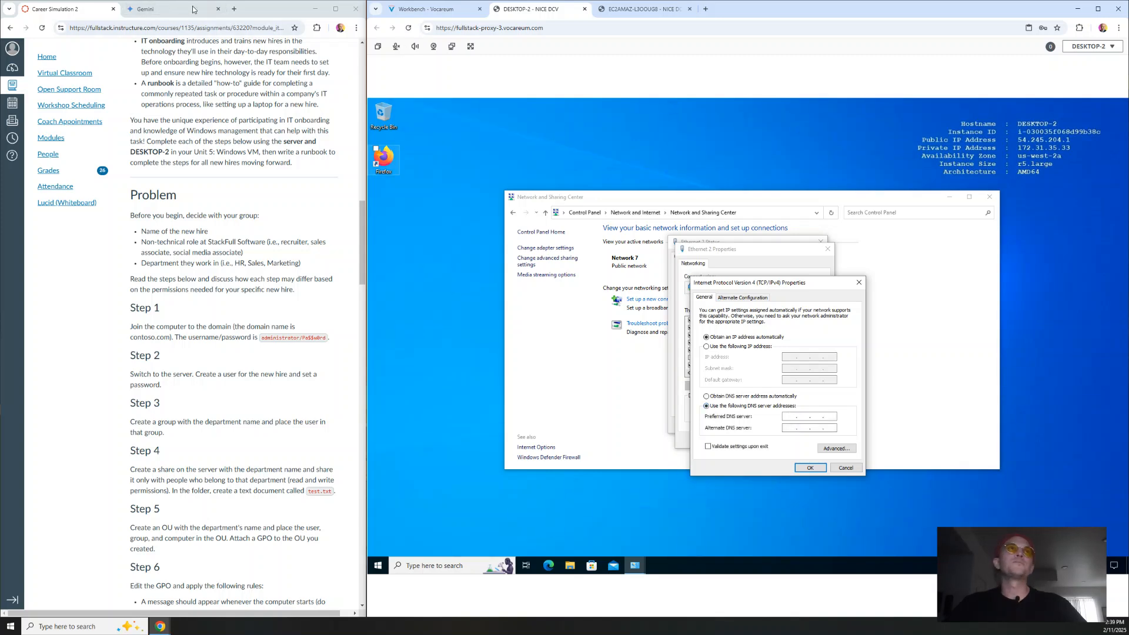
{"action": "left_click", "coordinate": [174, 8]}
{"action": "left_click", "coordinate": [792, 417]}
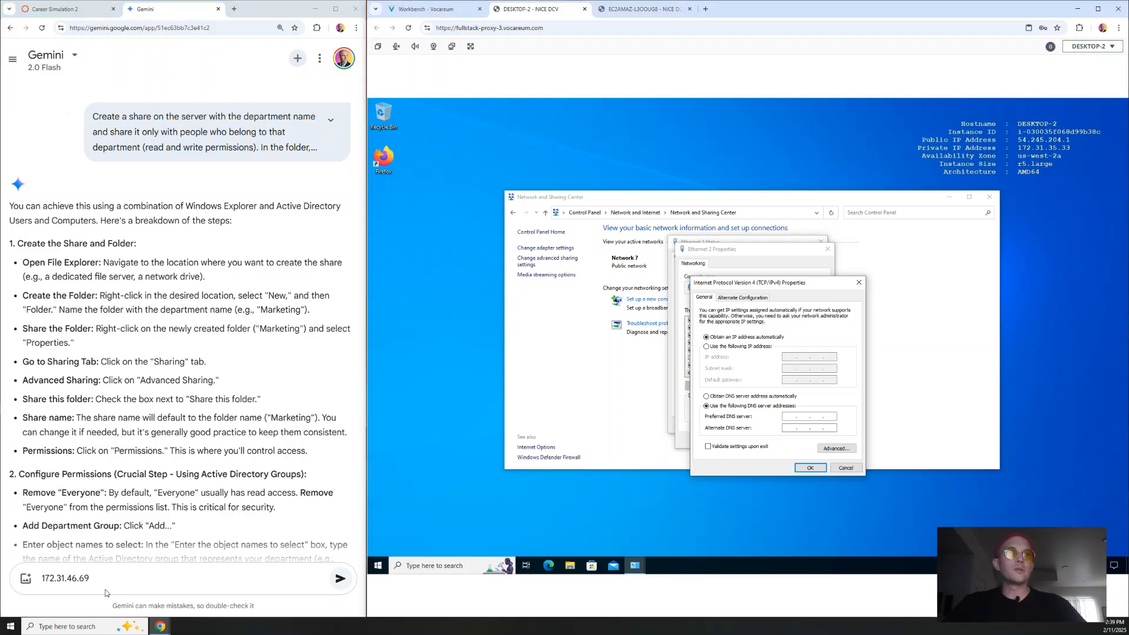
{"action": "left_click_drag", "start_coordinate": [104, 586], "coordinate": [32, 585]}
{"action": "left_click", "coordinate": [789, 417]}
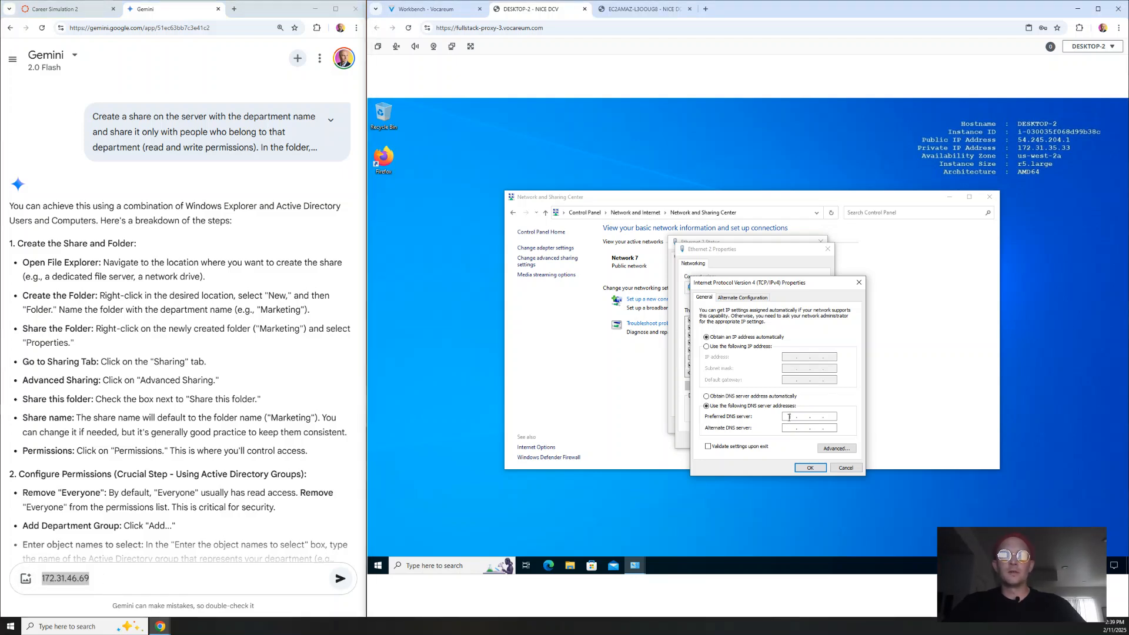
{"action": "type", "text": "172 . 31 .  ."}
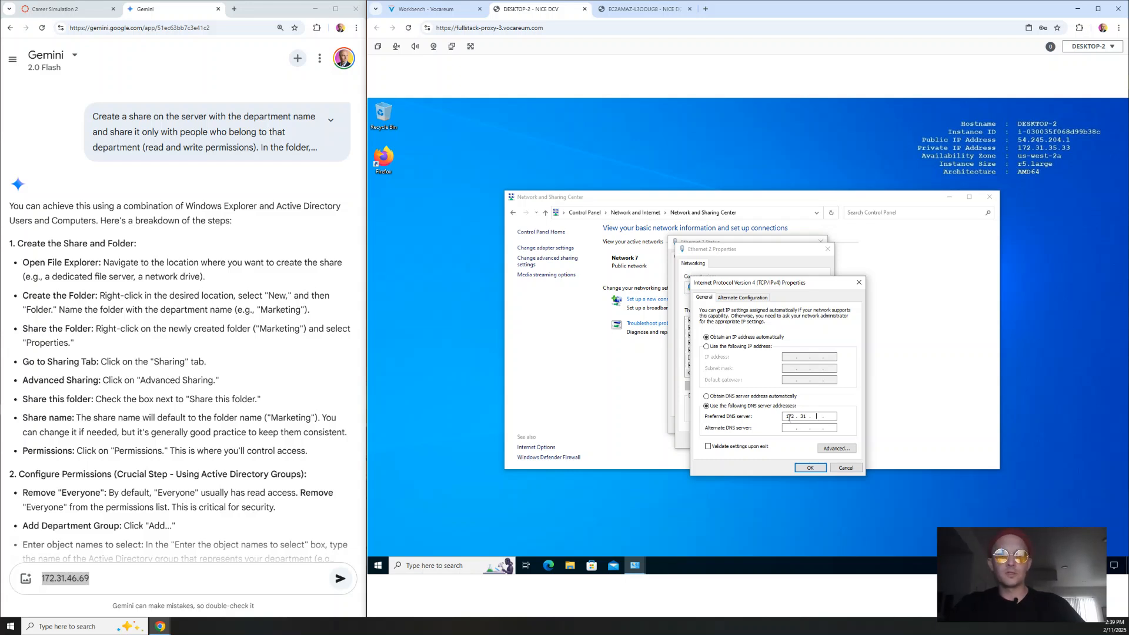
{"action": "type", "text": "46 "}
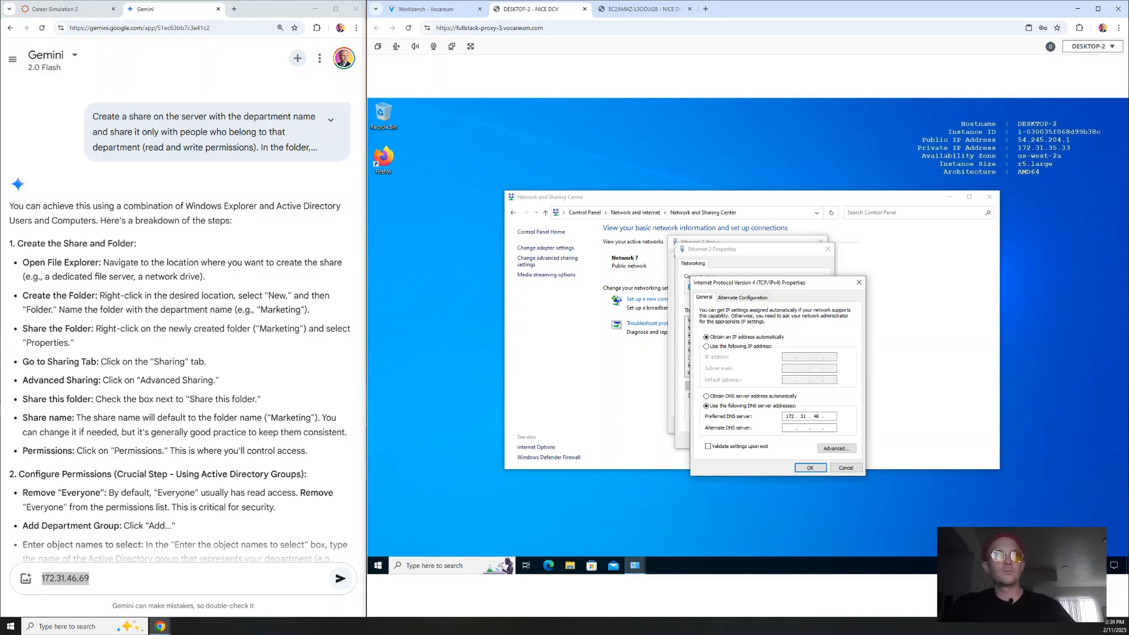
{"action": "type", "text": ". 69"}
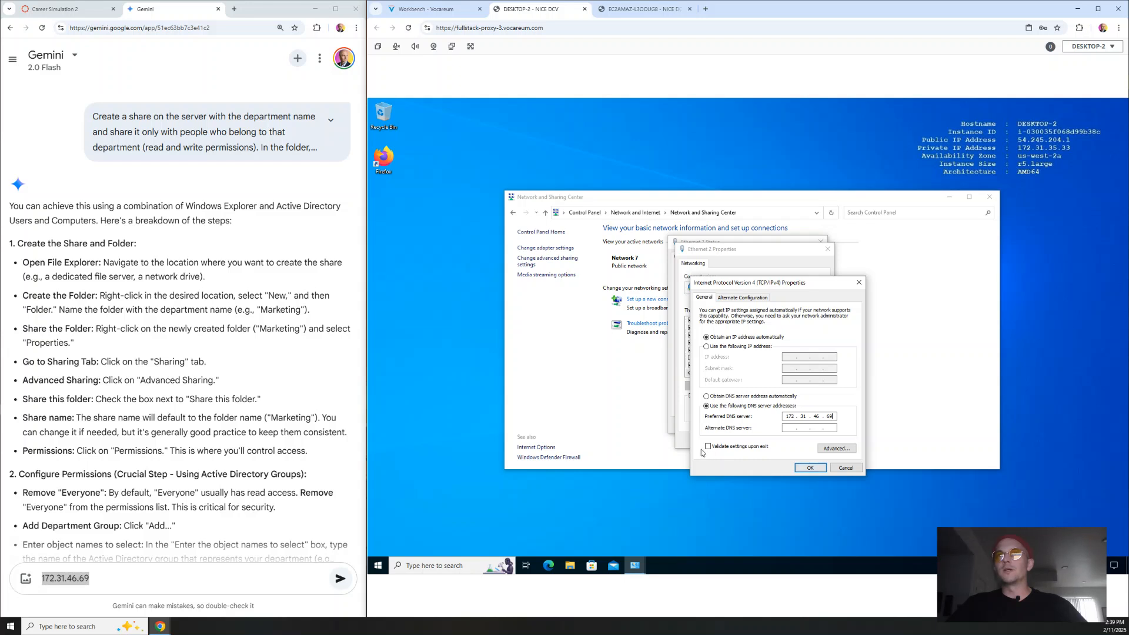
{"action": "left_click", "coordinate": [808, 468]}
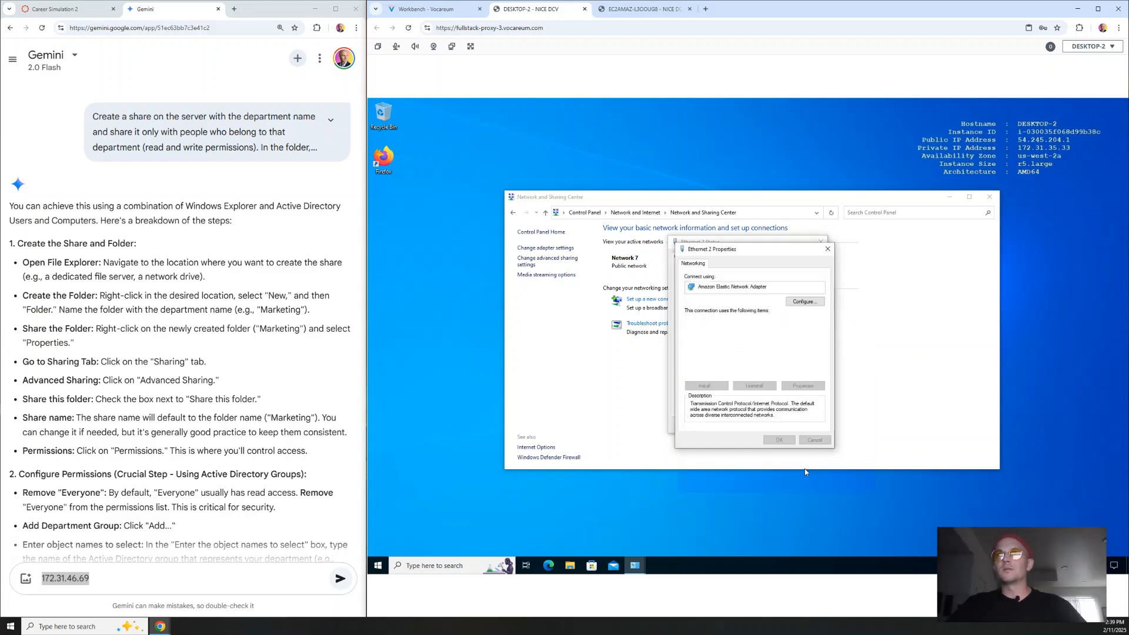
Step: Close the Ethernet 2 windows and open Control Panel's System and Security > System About page
{"action": "left_click", "coordinate": [777, 441]}
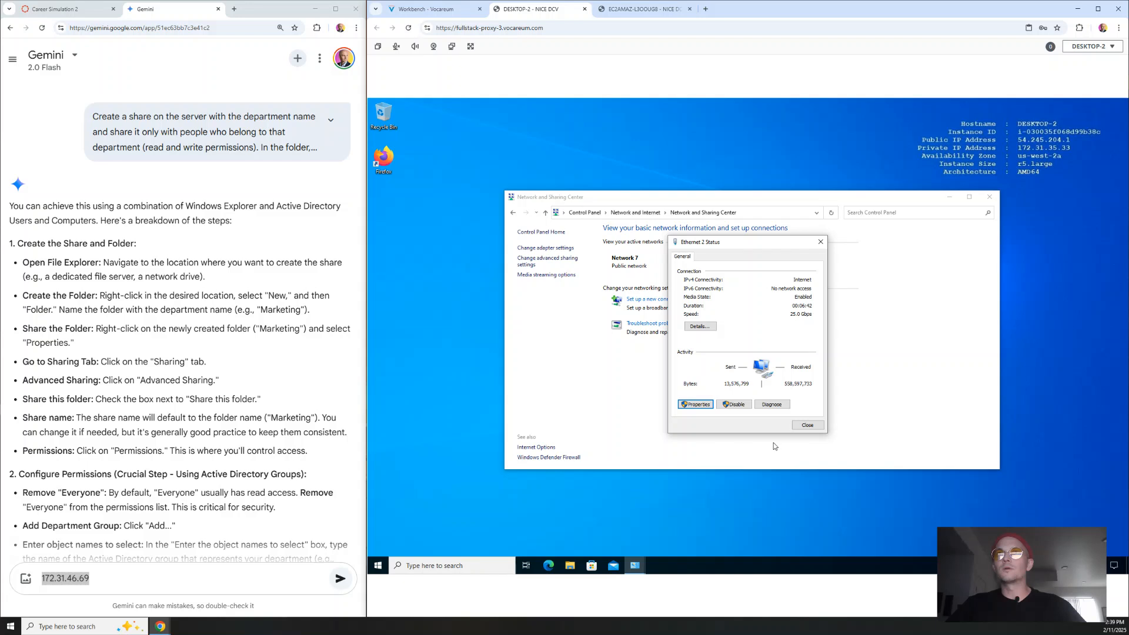
{"action": "left_click", "coordinate": [810, 427]}
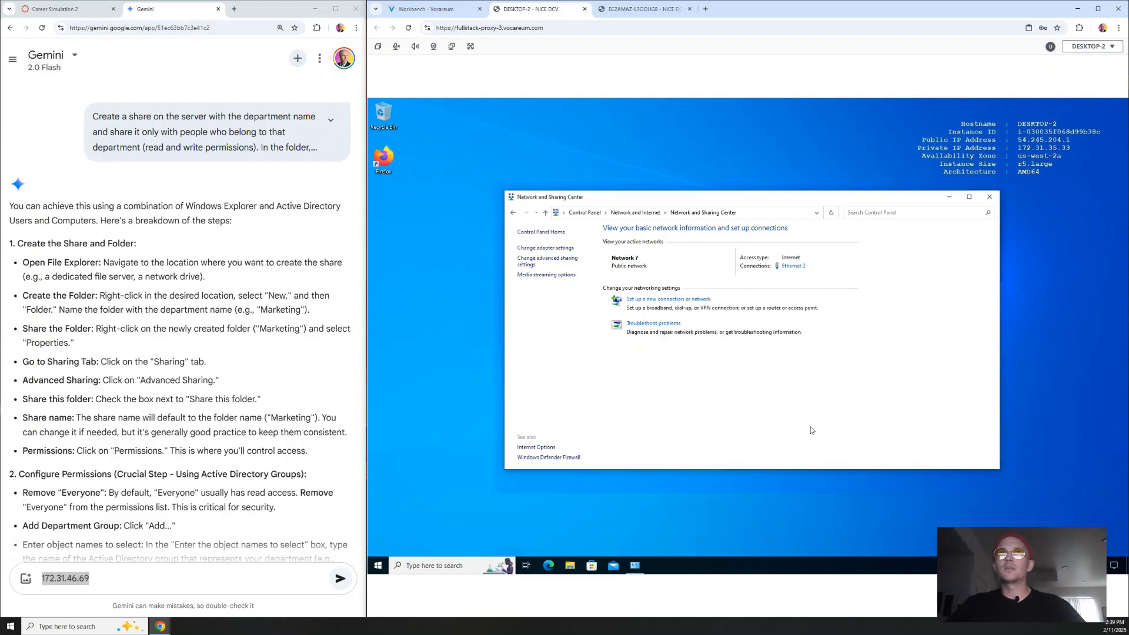
{"action": "left_click", "coordinate": [512, 214]}
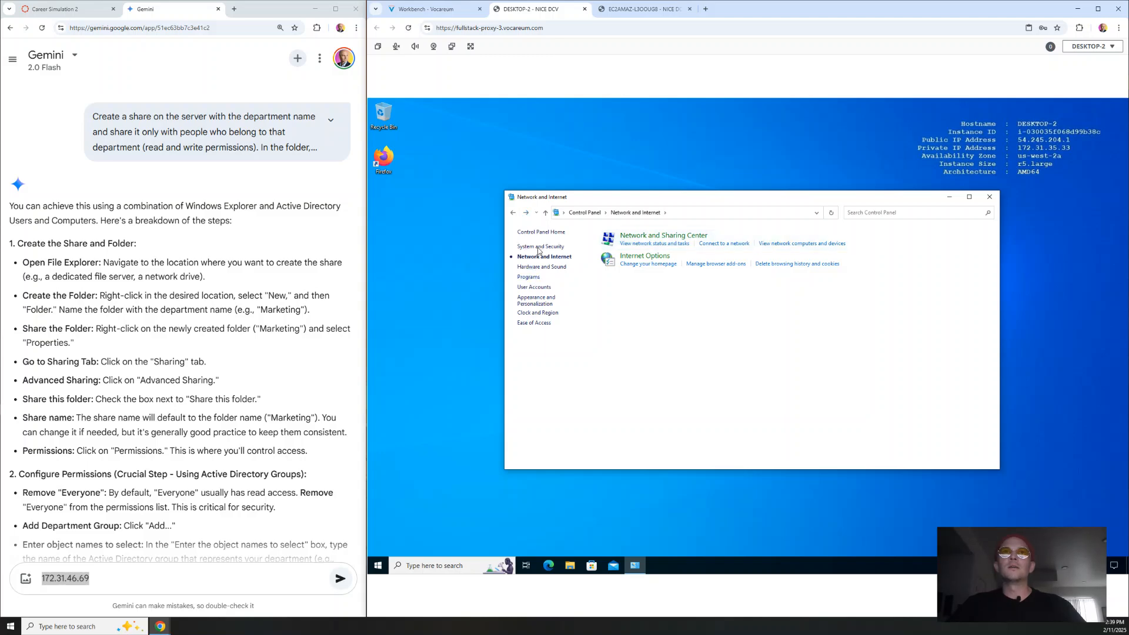
{"action": "left_click", "coordinate": [542, 248]}
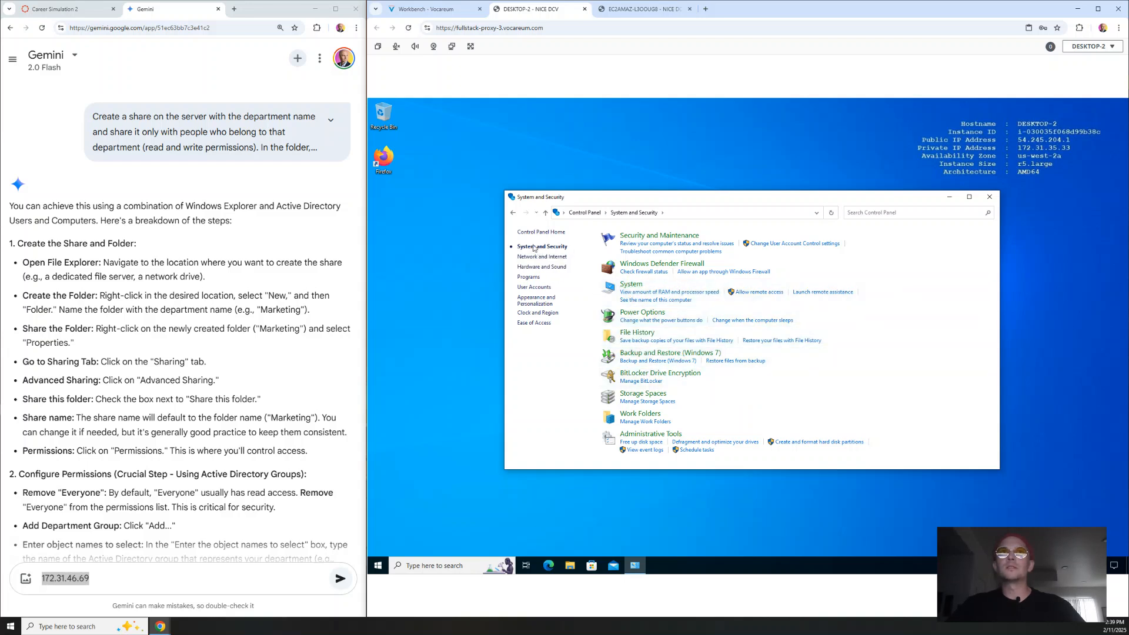
{"action": "left_click", "coordinate": [578, 214]}
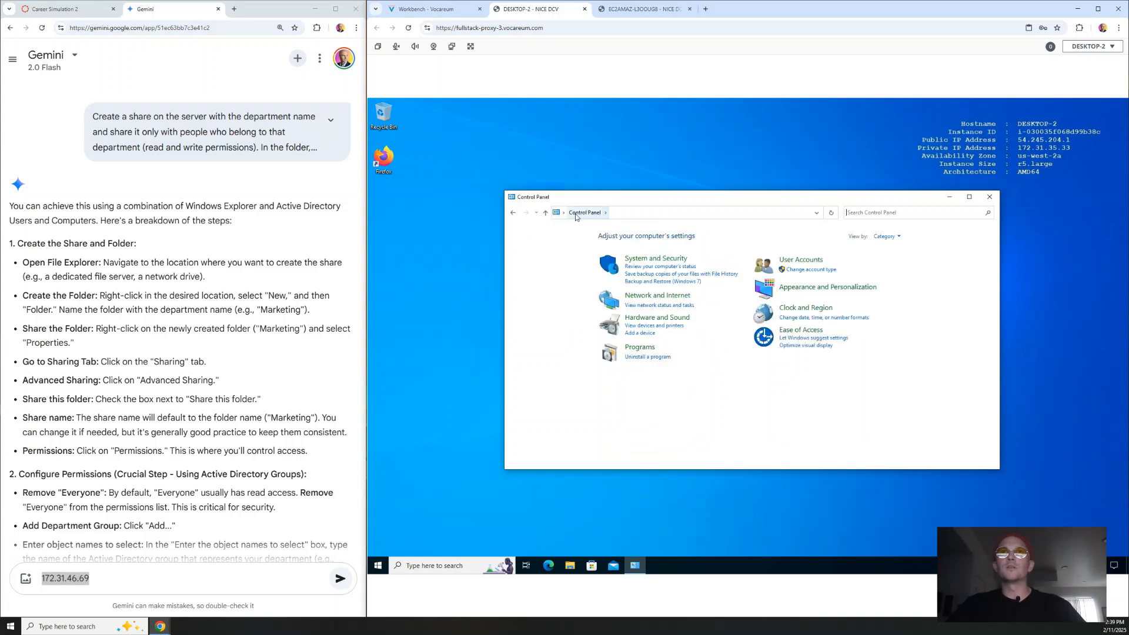
{"action": "left_click", "coordinate": [641, 259]}
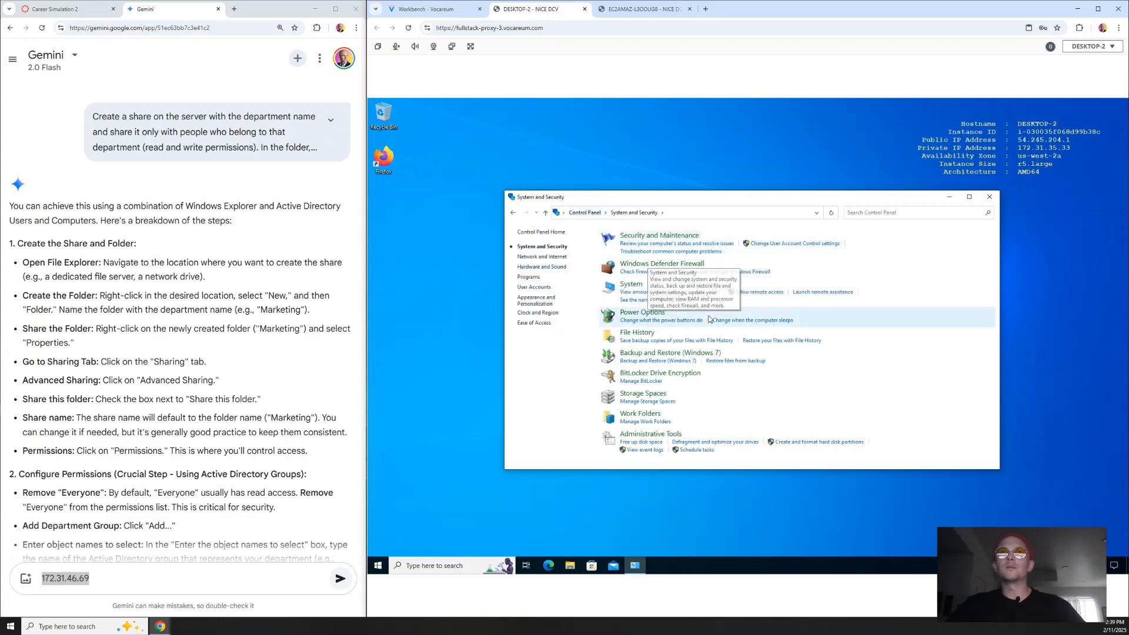
{"action": "left_click", "coordinate": [629, 285]}
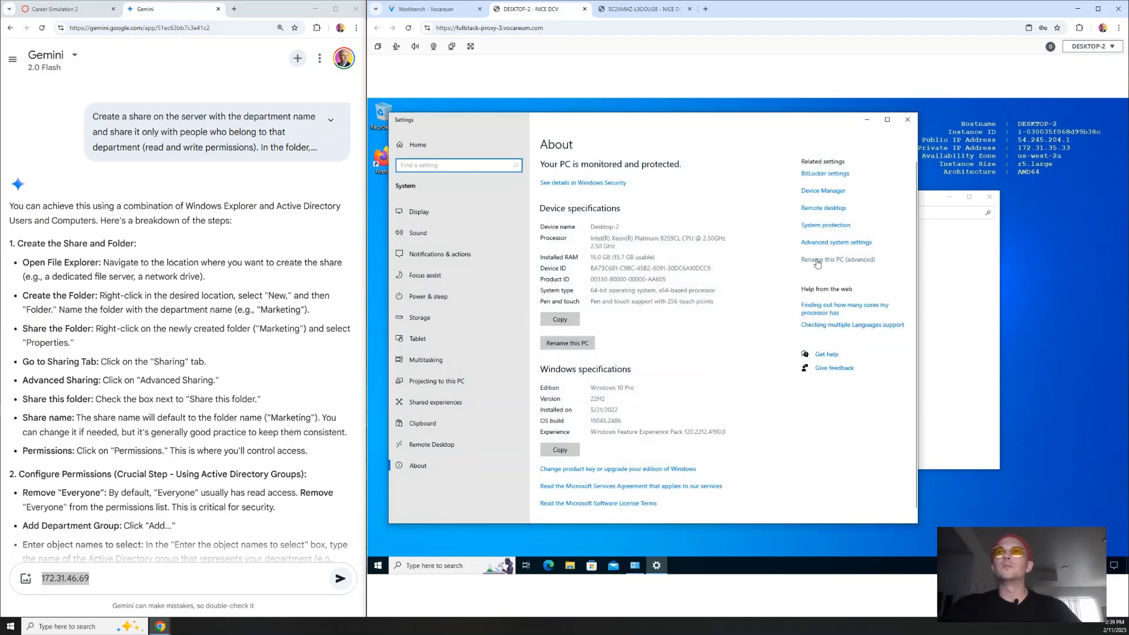
Step: Replace the computer name Desktop-2 with the new hire's name plus -HR-PC and select Domain membership
{"action": "left_click", "coordinate": [854, 263]}
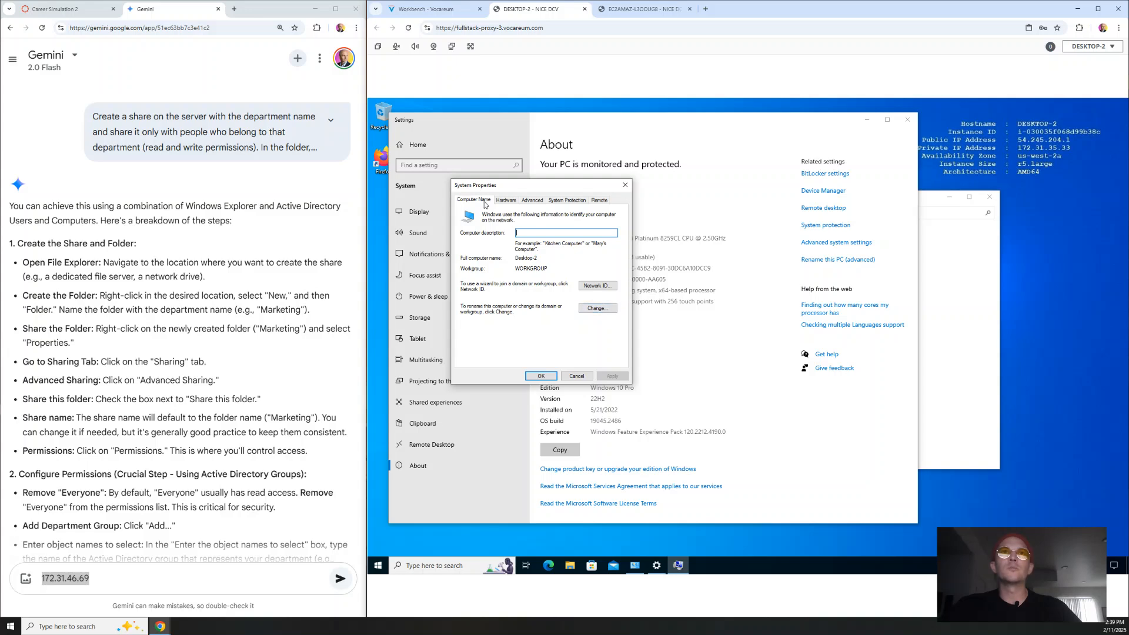
{"action": "left_click", "coordinate": [595, 308]}
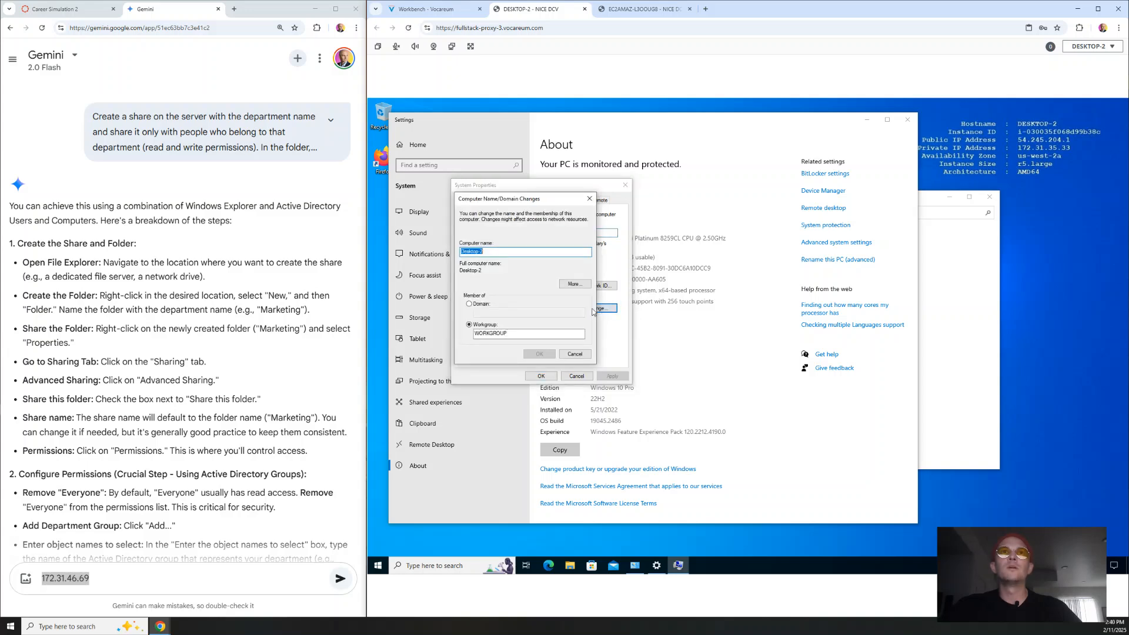
{"action": "left_click", "coordinate": [503, 251]}
{"action": "left_click_drag", "start_coordinate": [503, 251], "coordinate": [443, 250]}
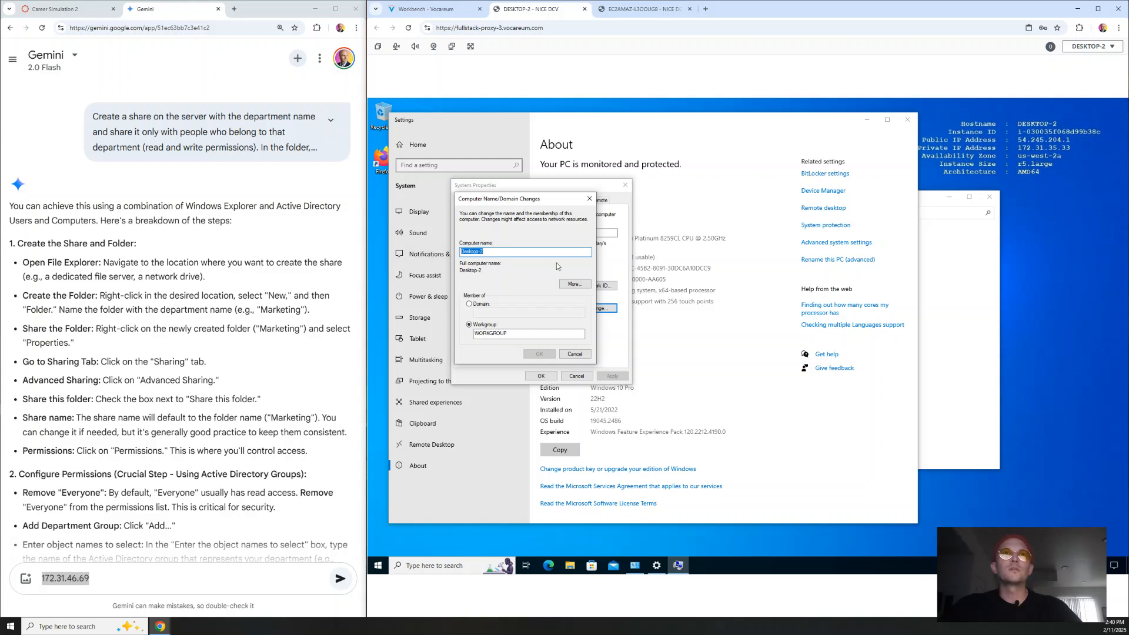
{"action": "type", "text": "John"}
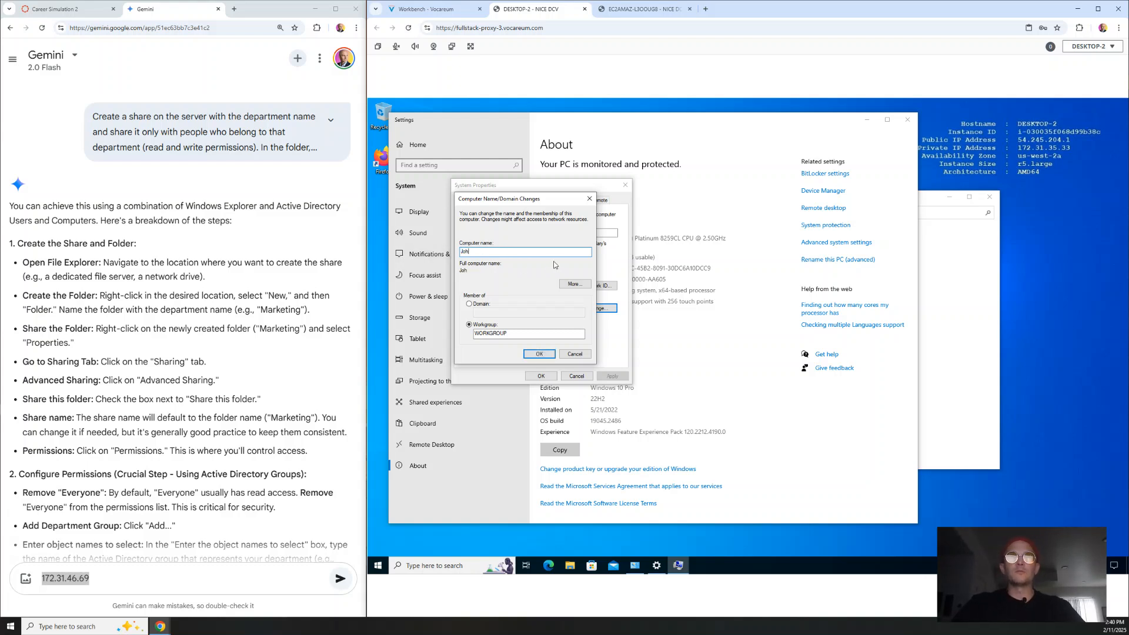
{"action": "key", "text": "BackSpace"}
{"action": "key", "text": "BackSpace"}
{"action": "key", "text": "BackSpace"}
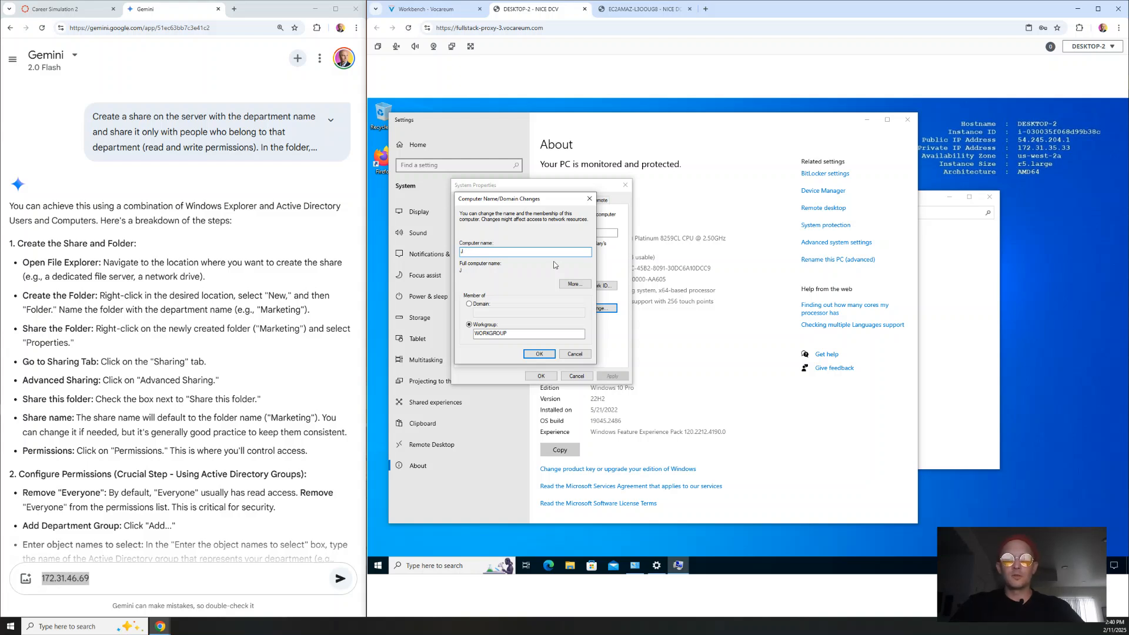
{"action": "type", "text": "HOHN_"}
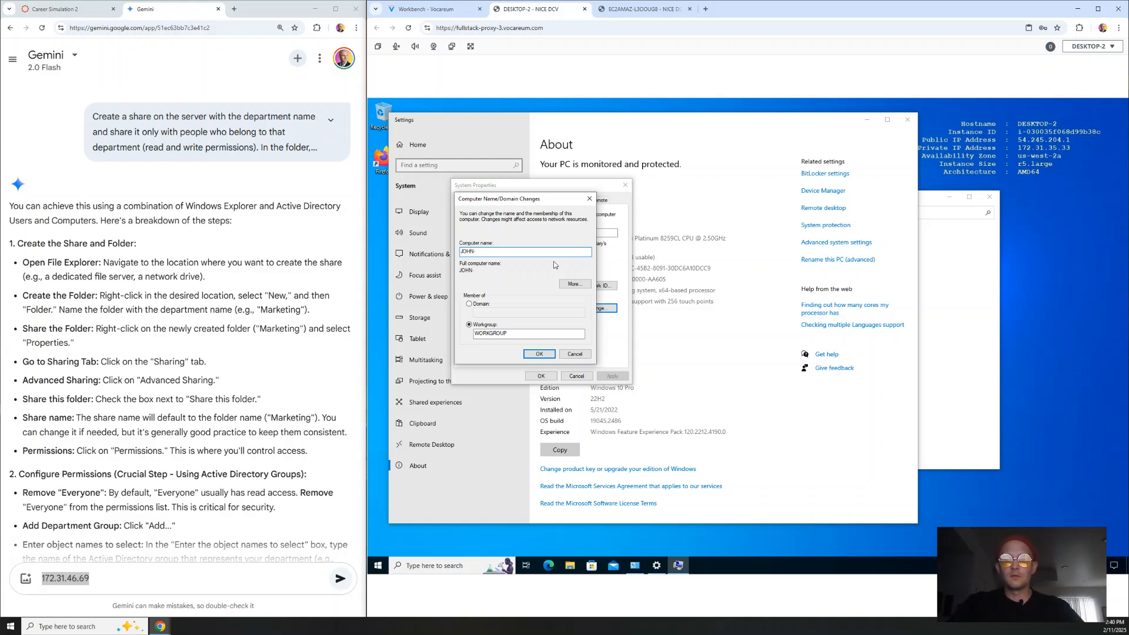
{"action": "type", "text": "HR-PC"}
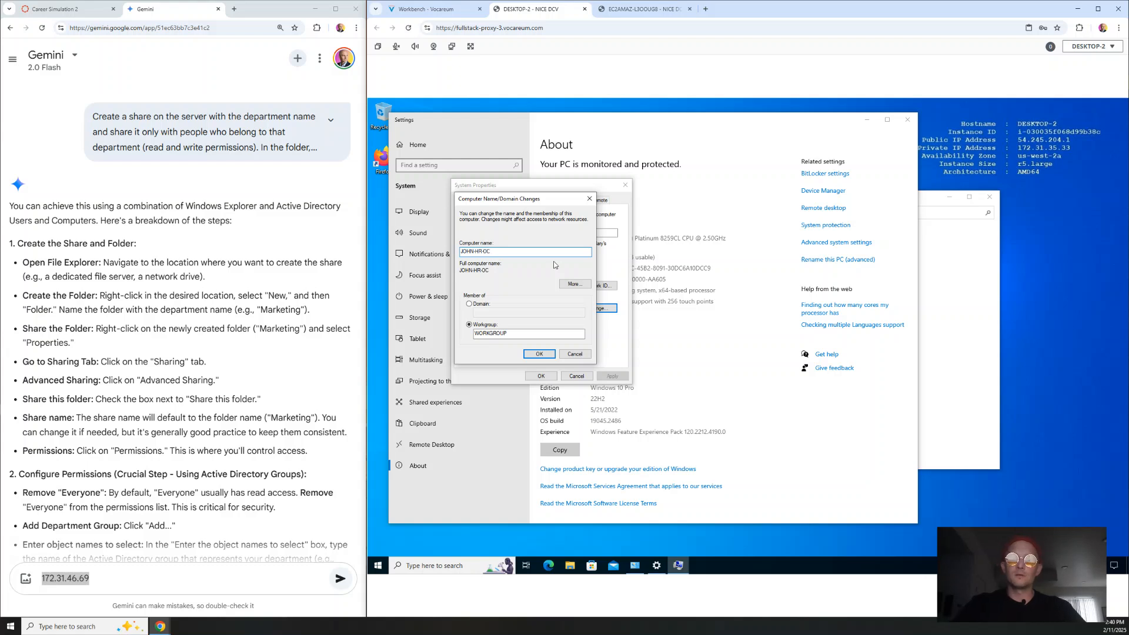
{"action": "left_click", "coordinate": [469, 303]}
Step: Copy the domain name from the course page and set JOHN-HR-PC to join the contoso.com domain
{"action": "left_click", "coordinate": [64, 9]}
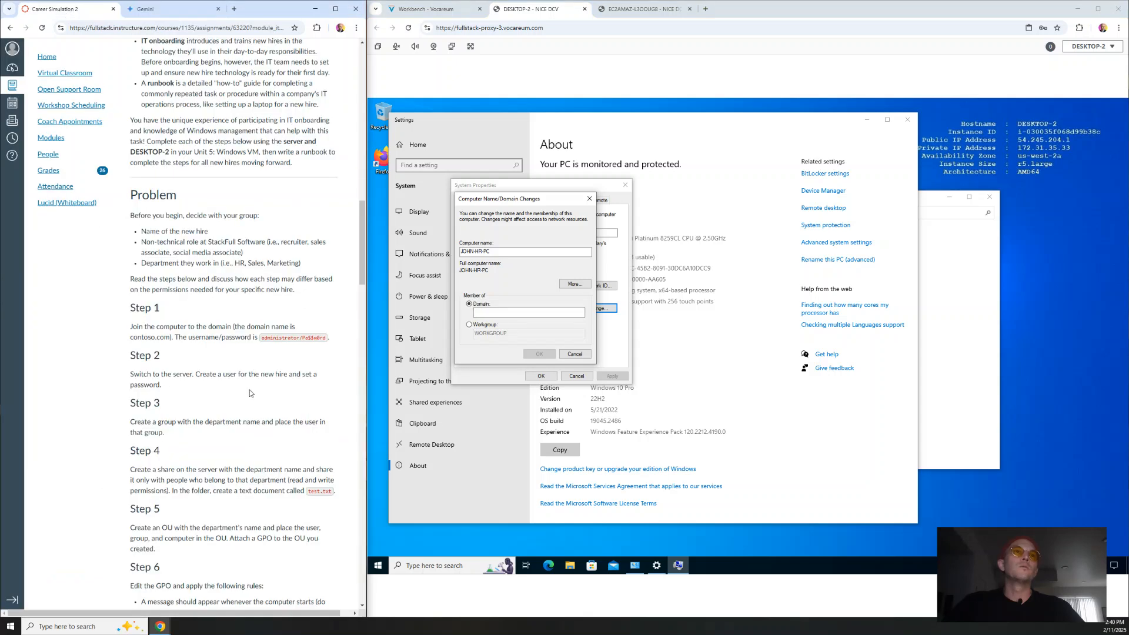
{"action": "left_click_drag", "start_coordinate": [170, 340], "coordinate": [130, 340]}
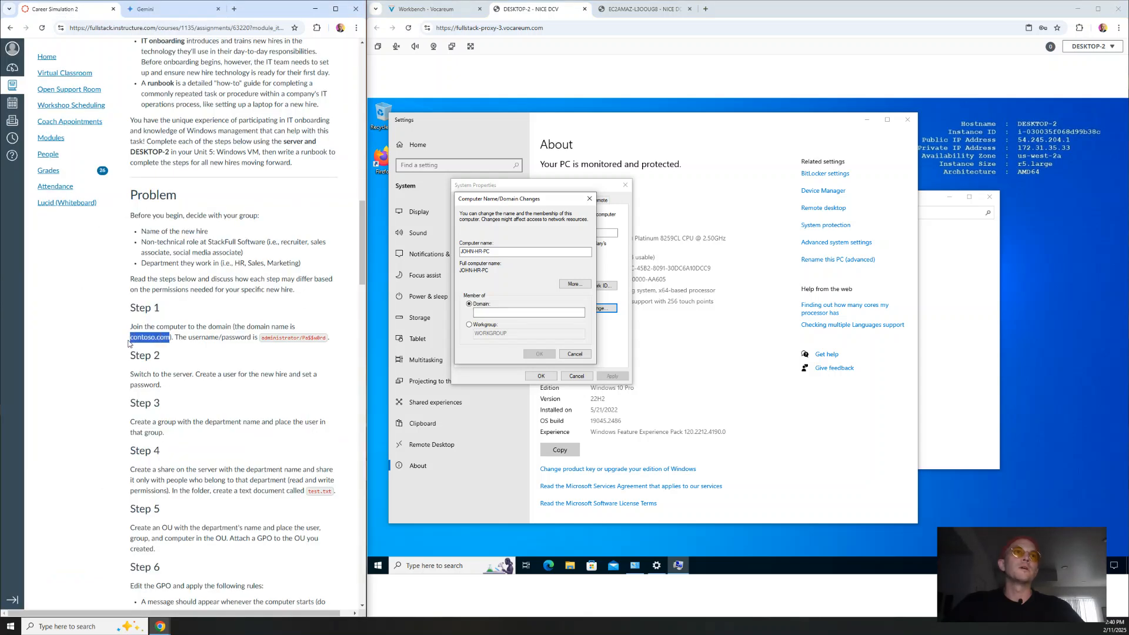
{"action": "left_click", "coordinate": [487, 311]}
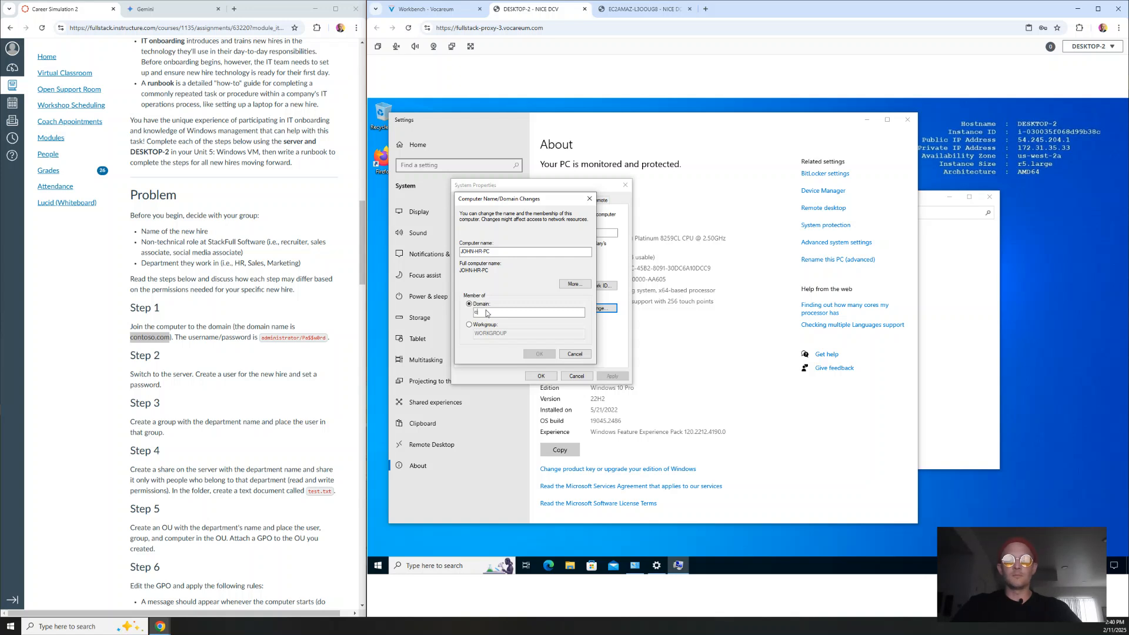
{"action": "type", "text": "contoso.com"}
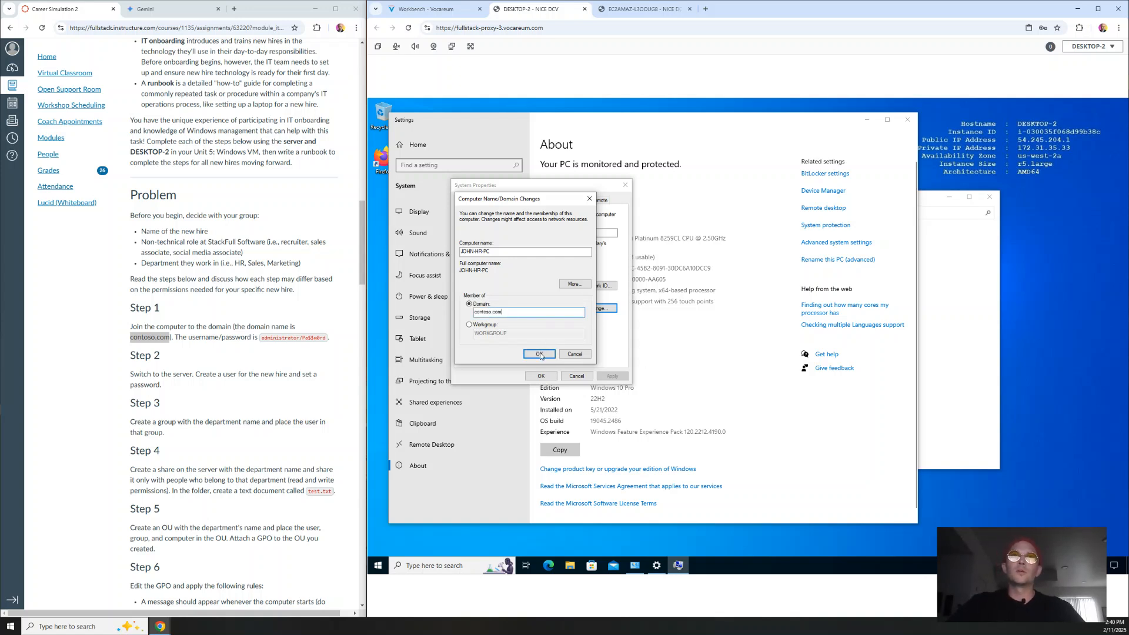
{"action": "left_click", "coordinate": [540, 355]}
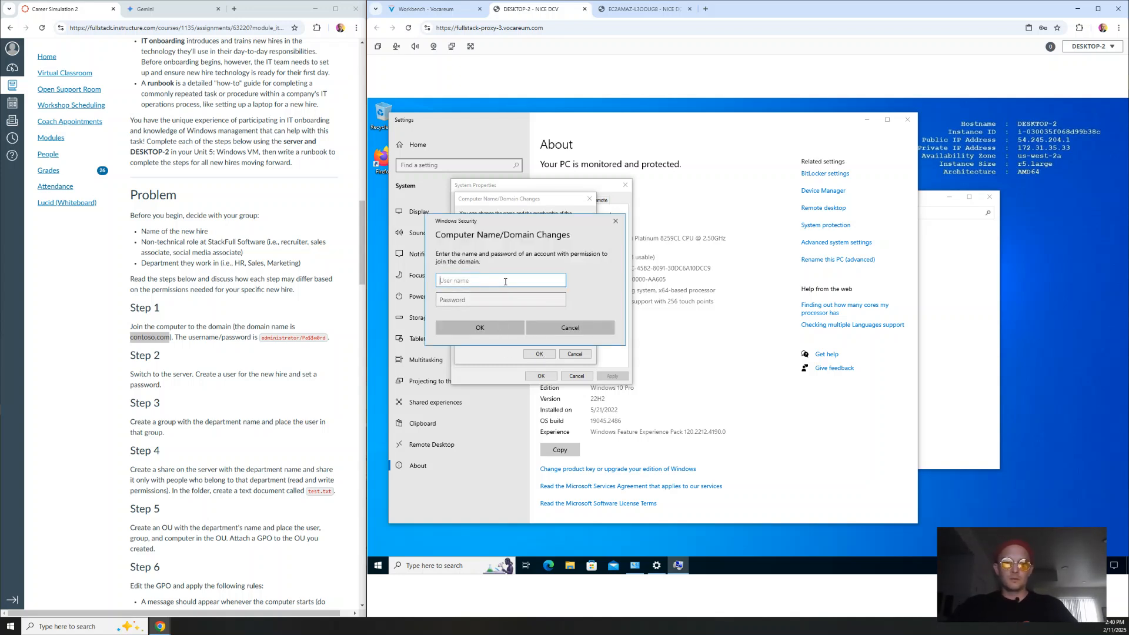
Step: Authenticate as the domain administrator, acknowledge the welcome and restart notices, and restart the PC now
{"action": "type", "text": "administ"}
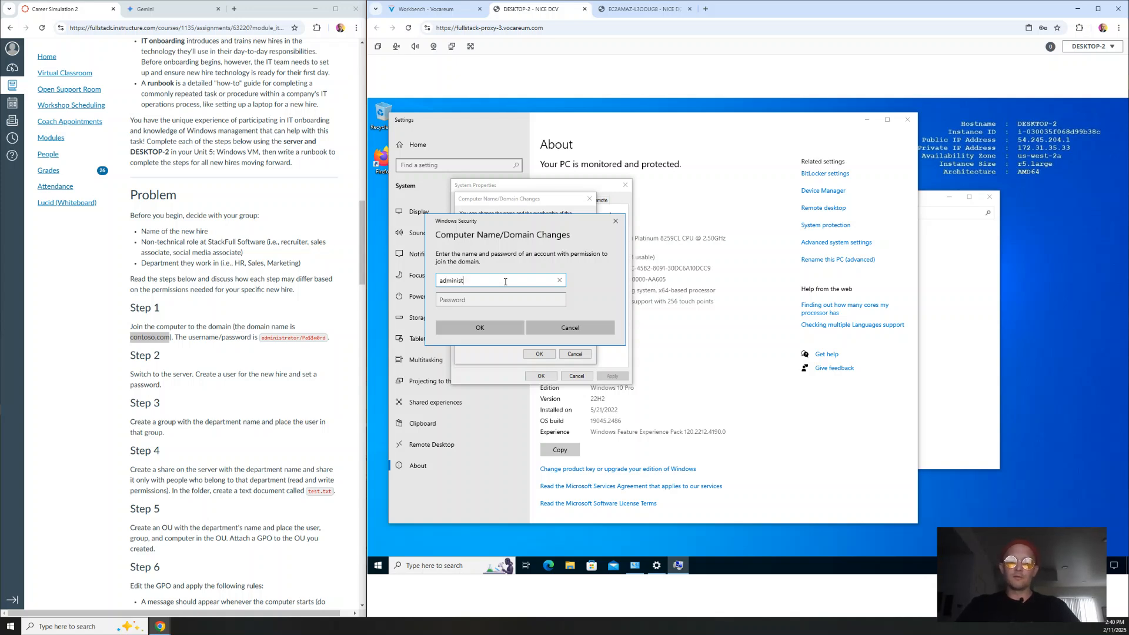
{"action": "type", "text": "rator"}
{"action": "key", "text": "Tab"}
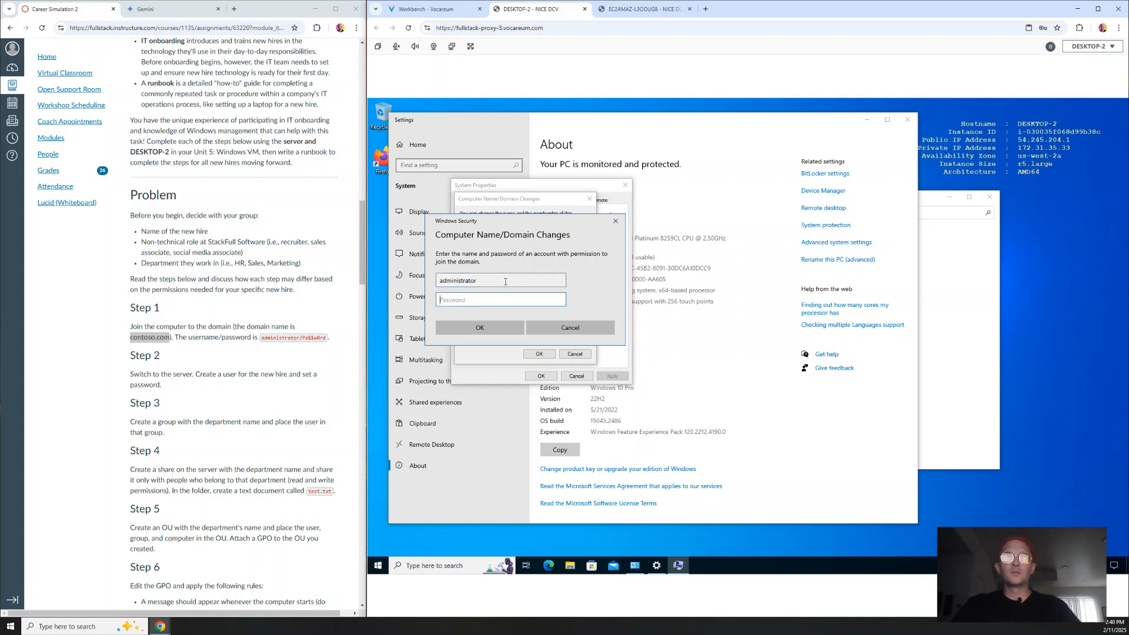
{"action": "type", "text": "P"}
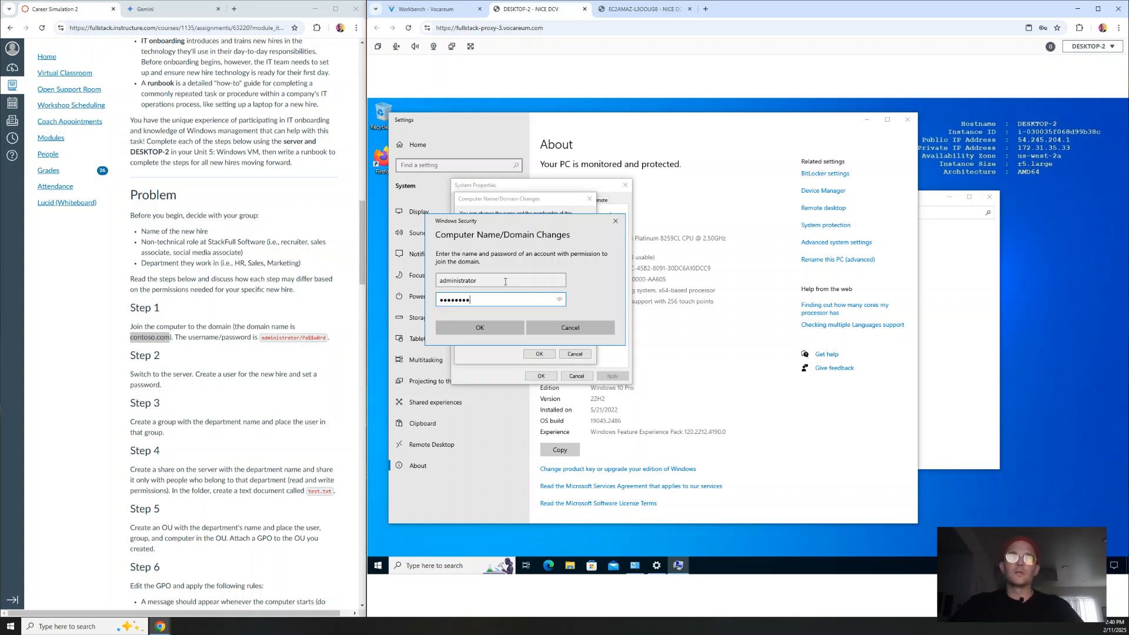
{"action": "left_click", "coordinate": [490, 327]}
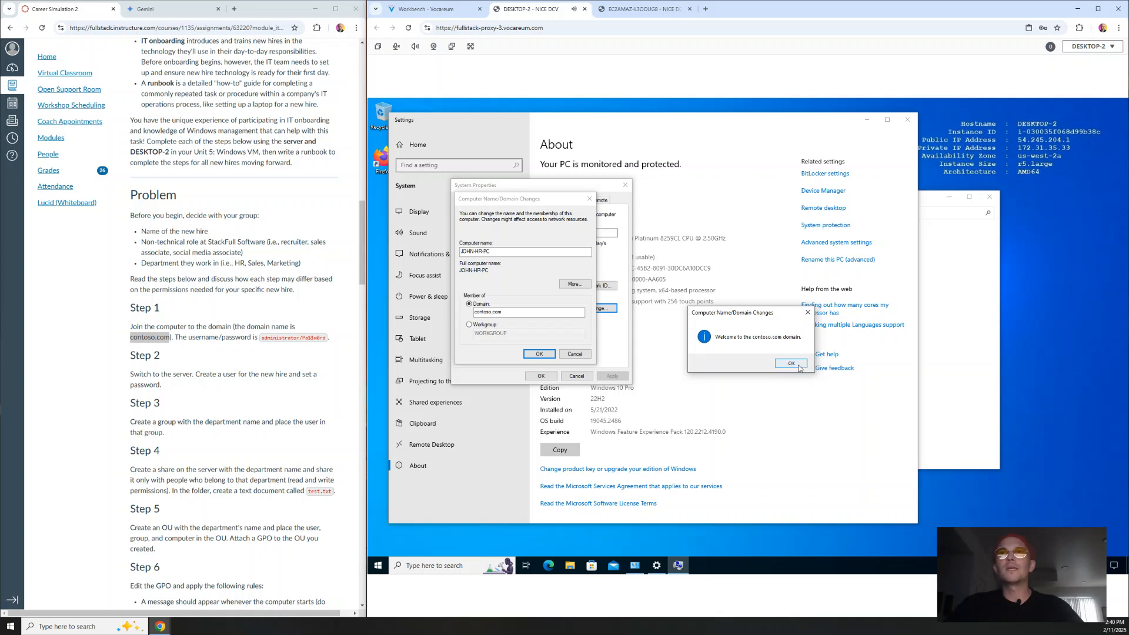
{"action": "left_click", "coordinate": [790, 364]}
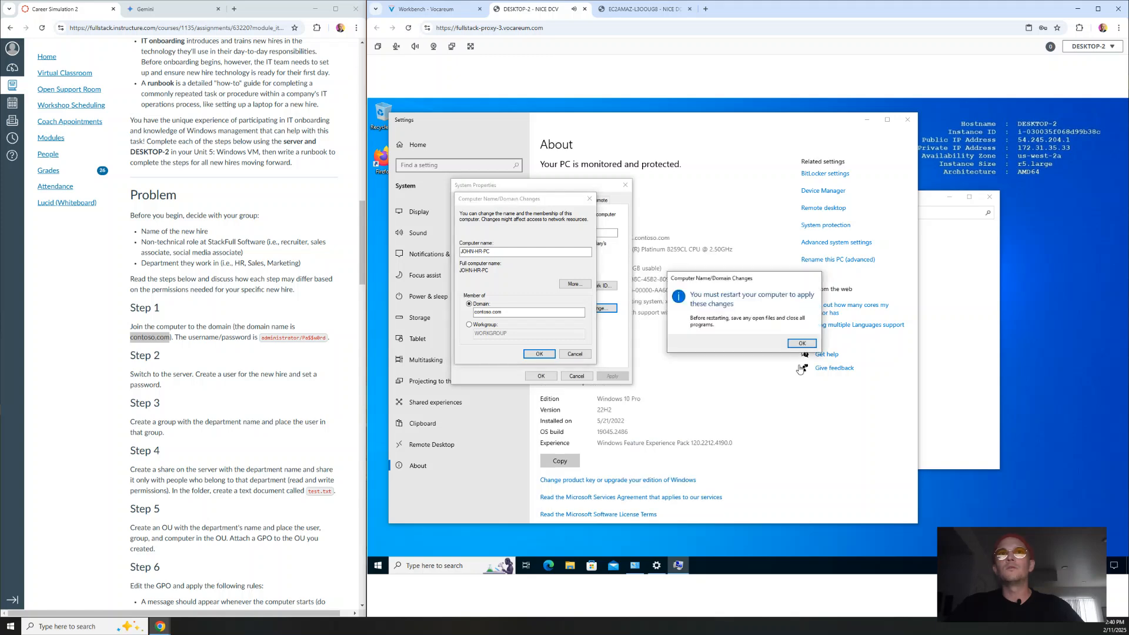
{"action": "left_click", "coordinate": [793, 344]}
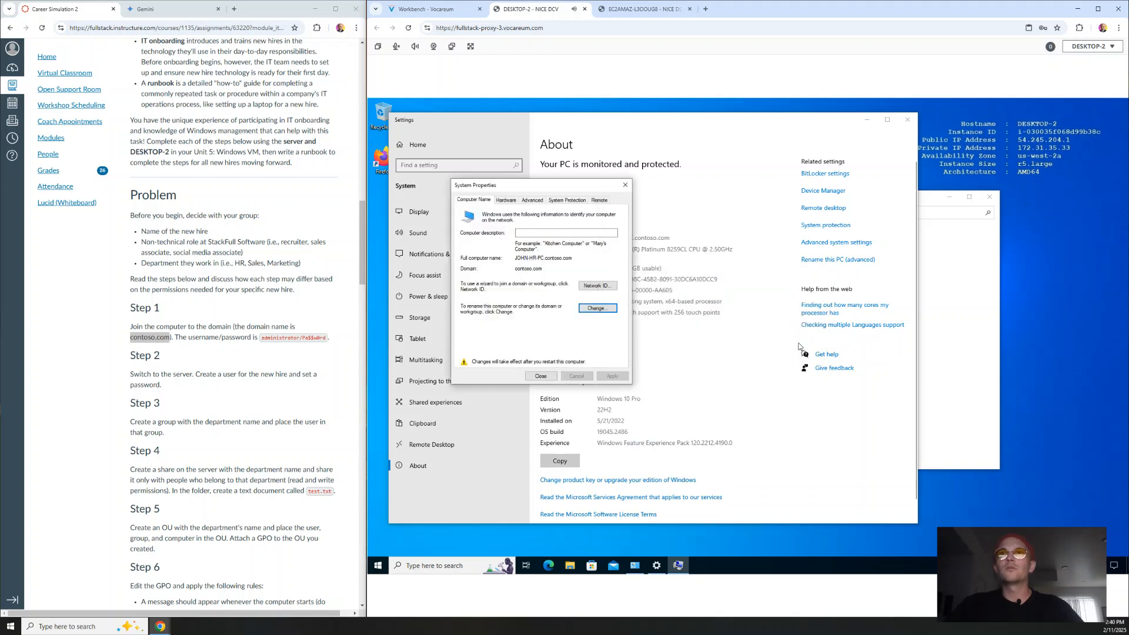
{"action": "left_click", "coordinate": [625, 185]}
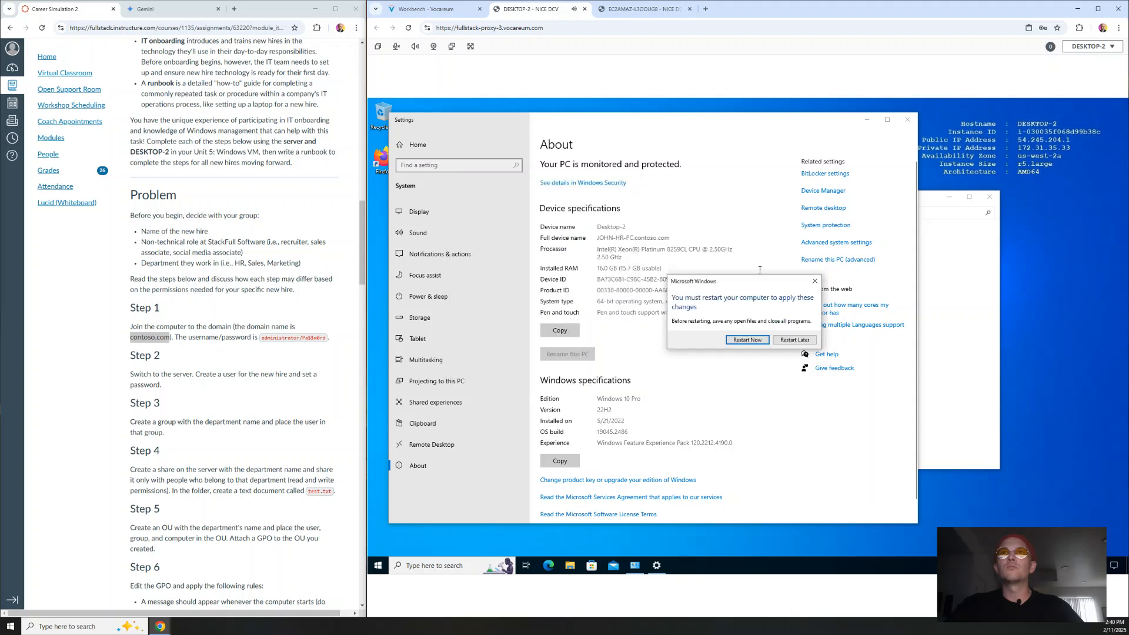
{"action": "left_click", "coordinate": [748, 340]}
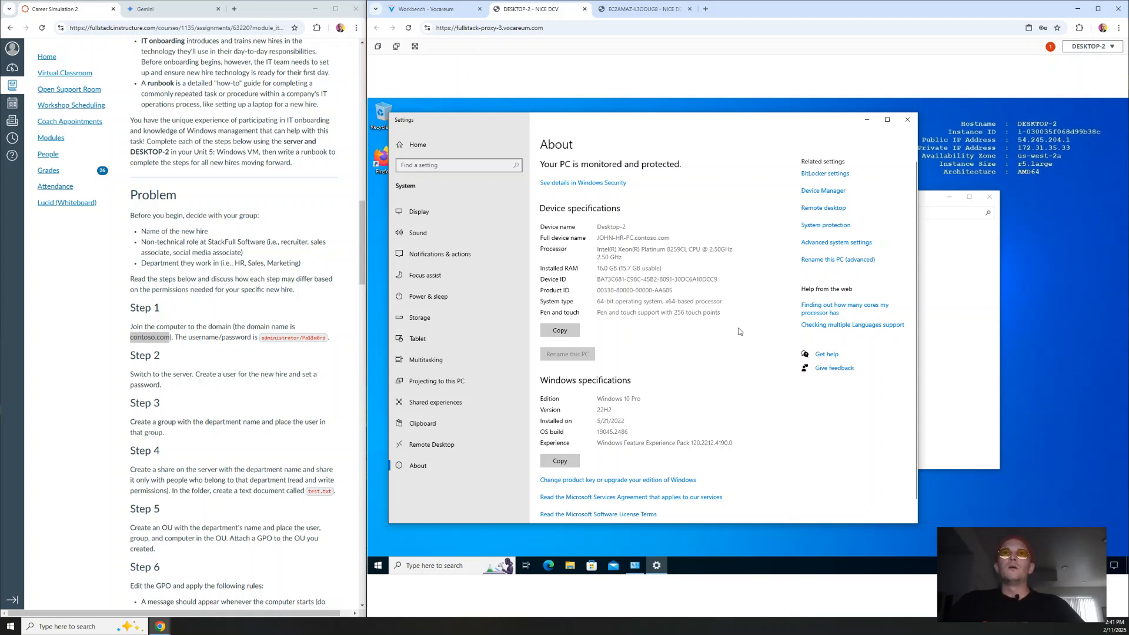
Step: Switch to the EC2AMAZ-L3OOUG8 server session, closing the Workbench tab and the server's Command Prompt
{"action": "left_click", "coordinate": [629, 13]}
{"action": "left_click", "coordinate": [479, 9]}
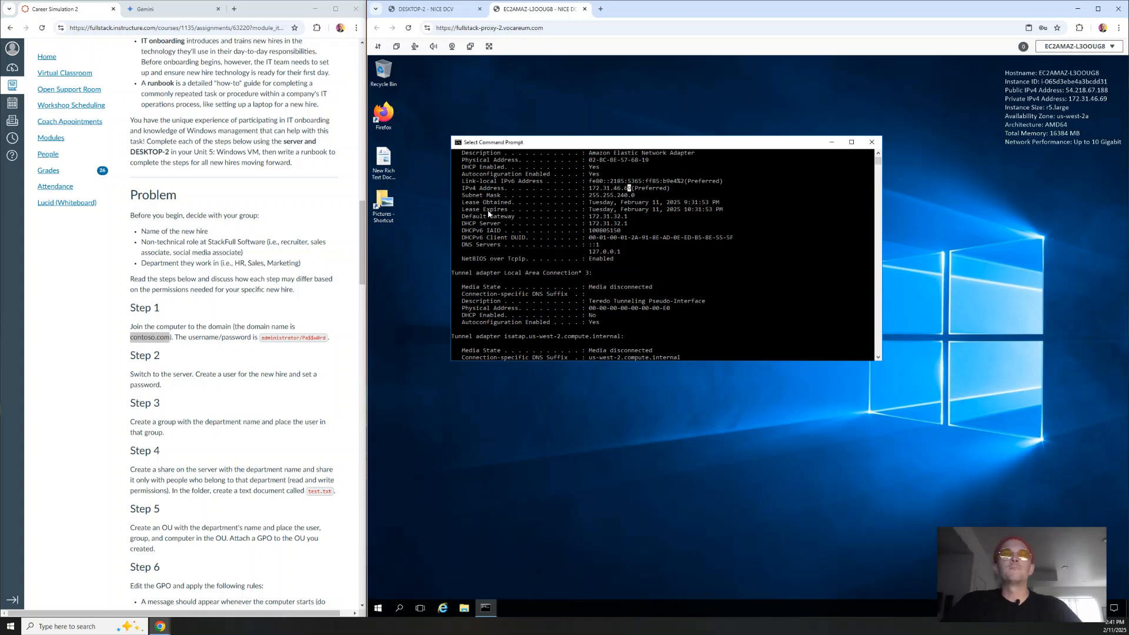
{"action": "left_click", "coordinate": [872, 142]}
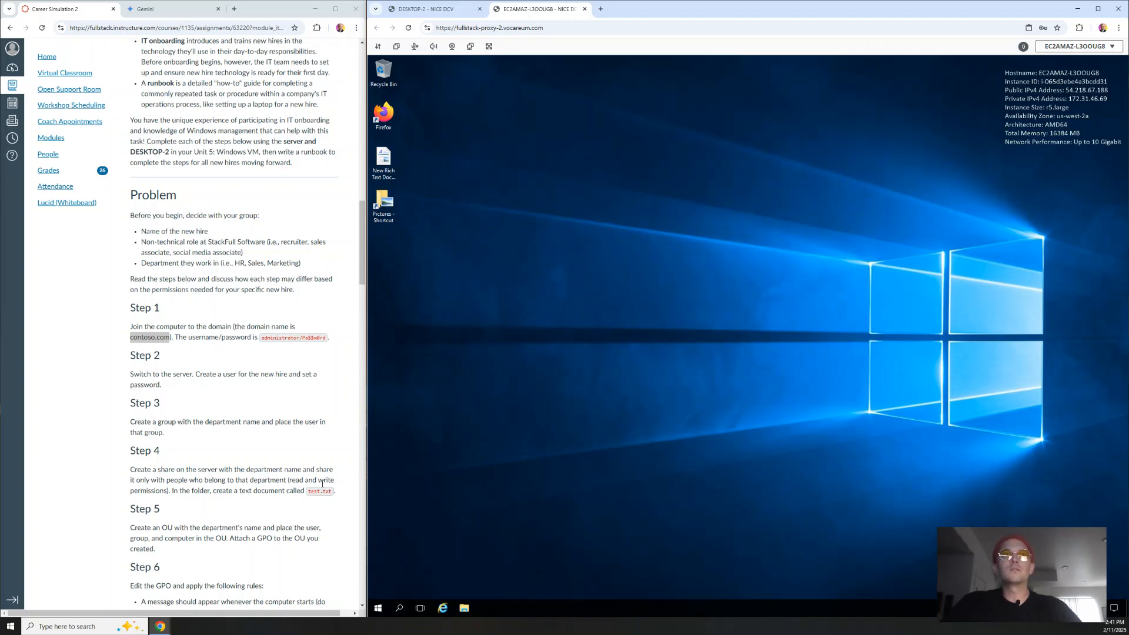
{"action": "left_click", "coordinate": [377, 610]}
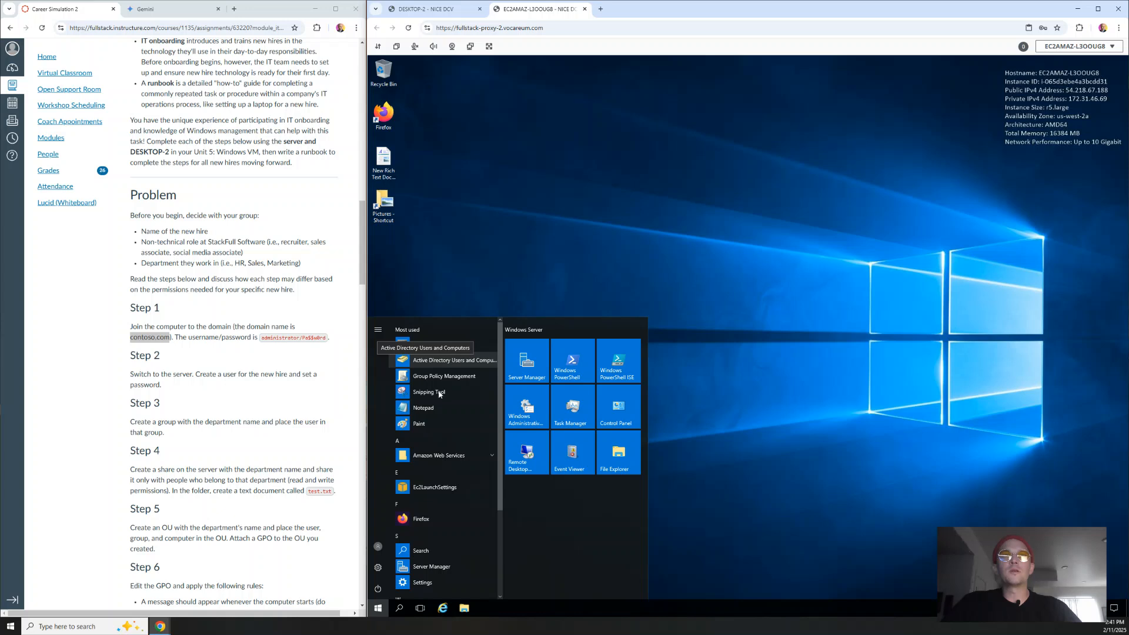
Step: Look through the server's Start search and most-used apps for Active Directory Users and Computers
{"action": "left_click", "coordinate": [399, 610]}
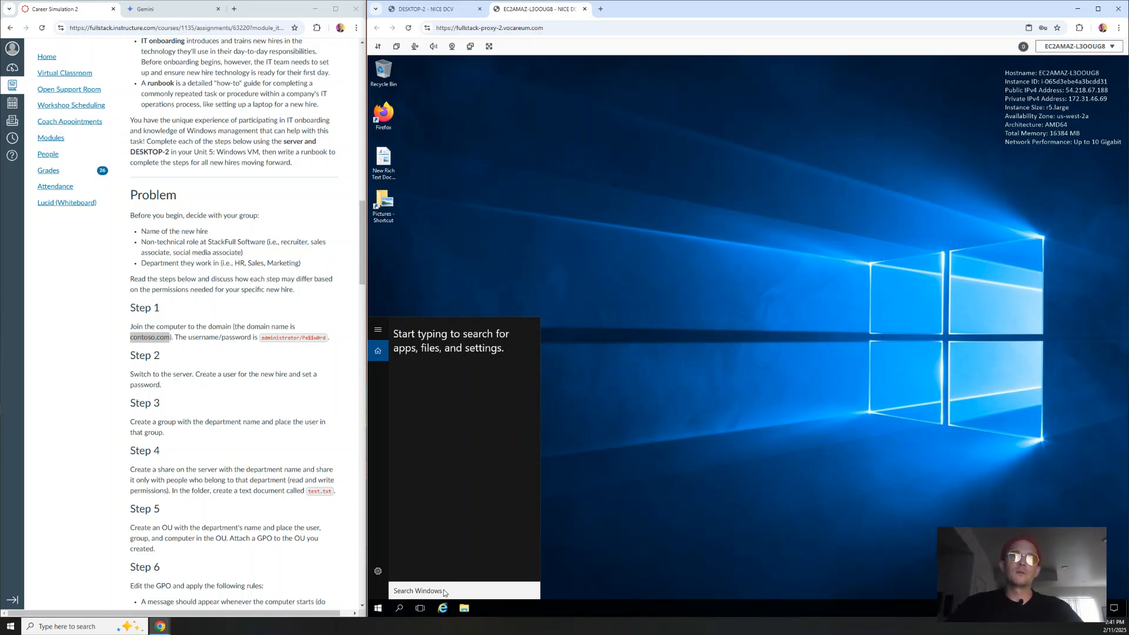
{"action": "left_click", "coordinate": [378, 609]}
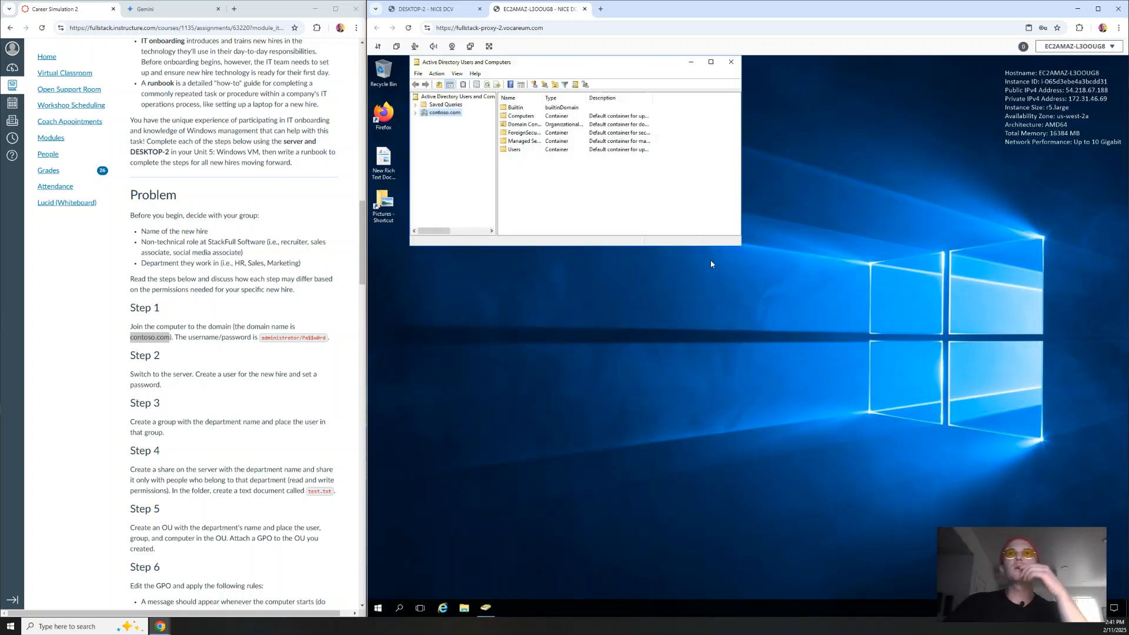
Step: Enlarge ADUC, expand contoso.com and open its Users container, reviewing assignment Steps 2 and 3
{"action": "left_click_drag", "start_coordinate": [758, 257], "coordinate": [948, 361]}
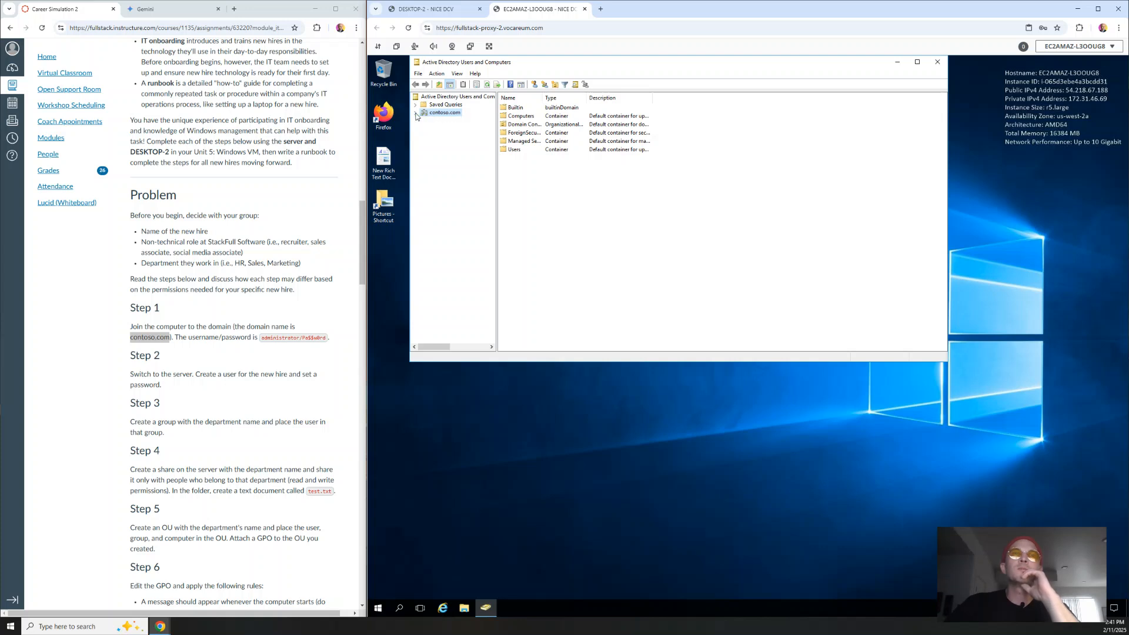
{"action": "left_click", "coordinate": [416, 114]}
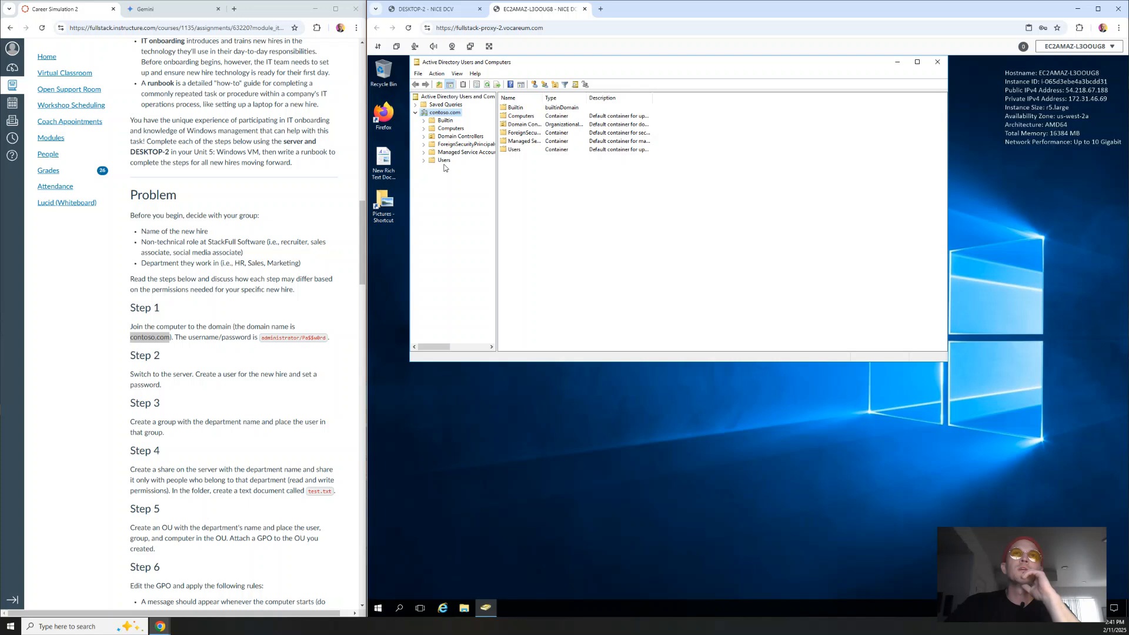
{"action": "left_click", "coordinate": [341, 306]}
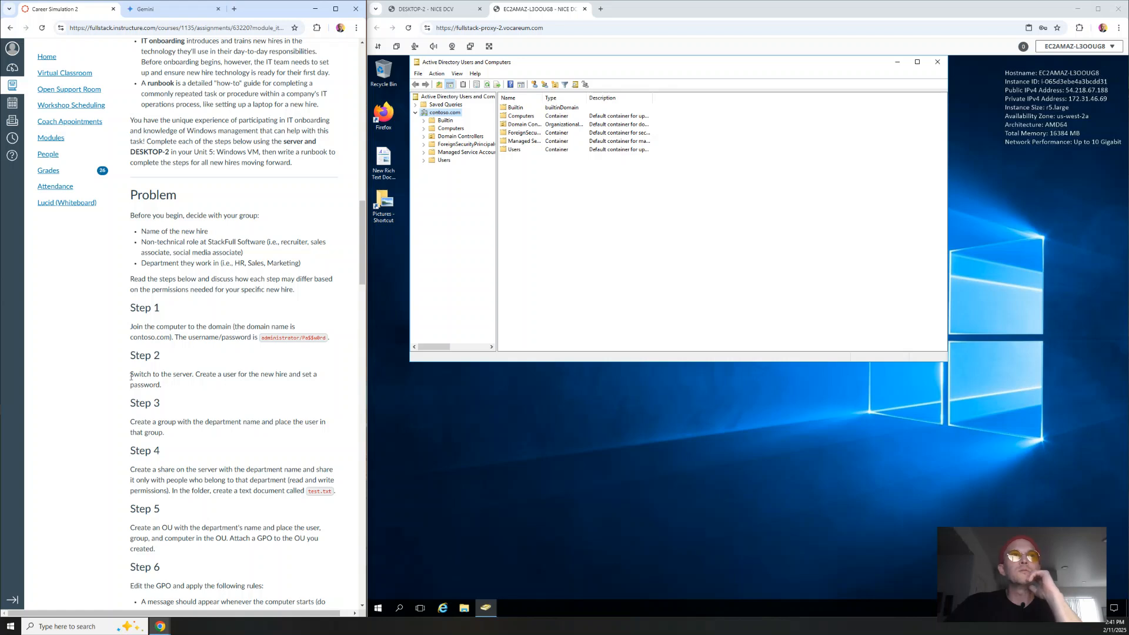
{"action": "left_click_drag", "start_coordinate": [131, 377], "coordinate": [304, 382]}
{"action": "left_click", "coordinate": [303, 382]}
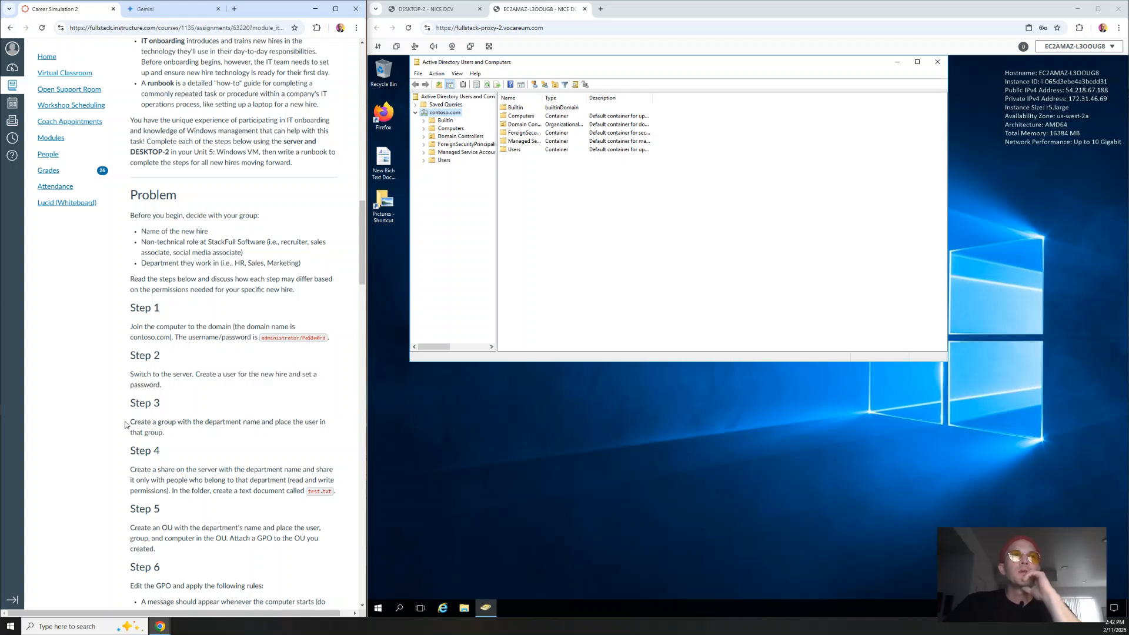
{"action": "left_click_drag", "start_coordinate": [125, 424], "coordinate": [165, 434]}
{"action": "left_click", "coordinate": [173, 436]}
{"action": "left_click", "coordinate": [444, 162]}
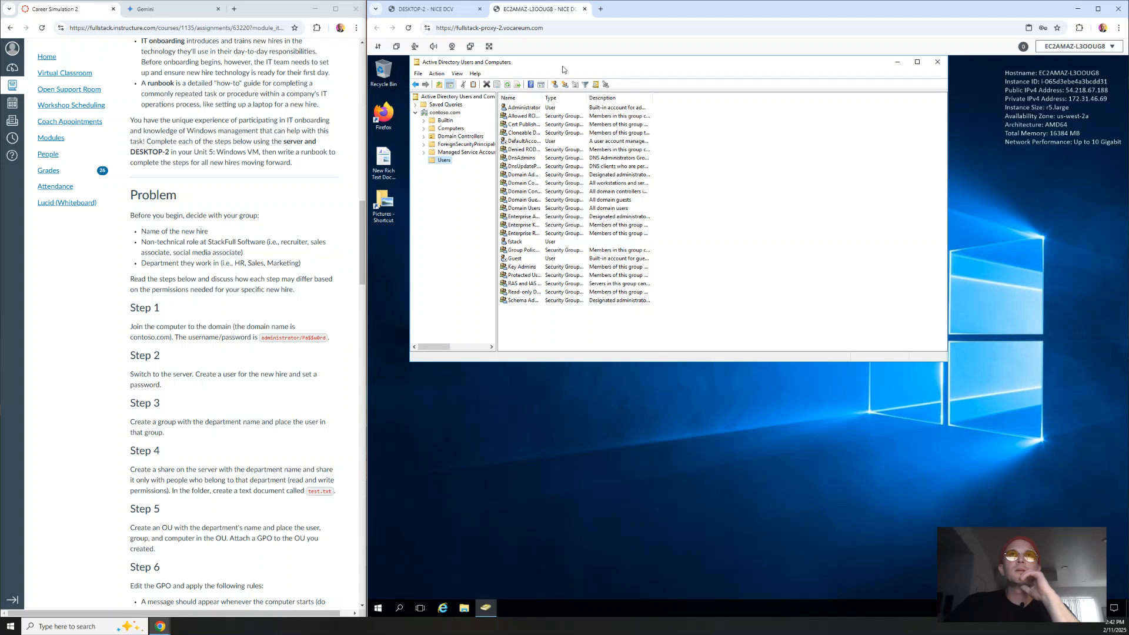
{"action": "left_click", "coordinate": [732, 188]}
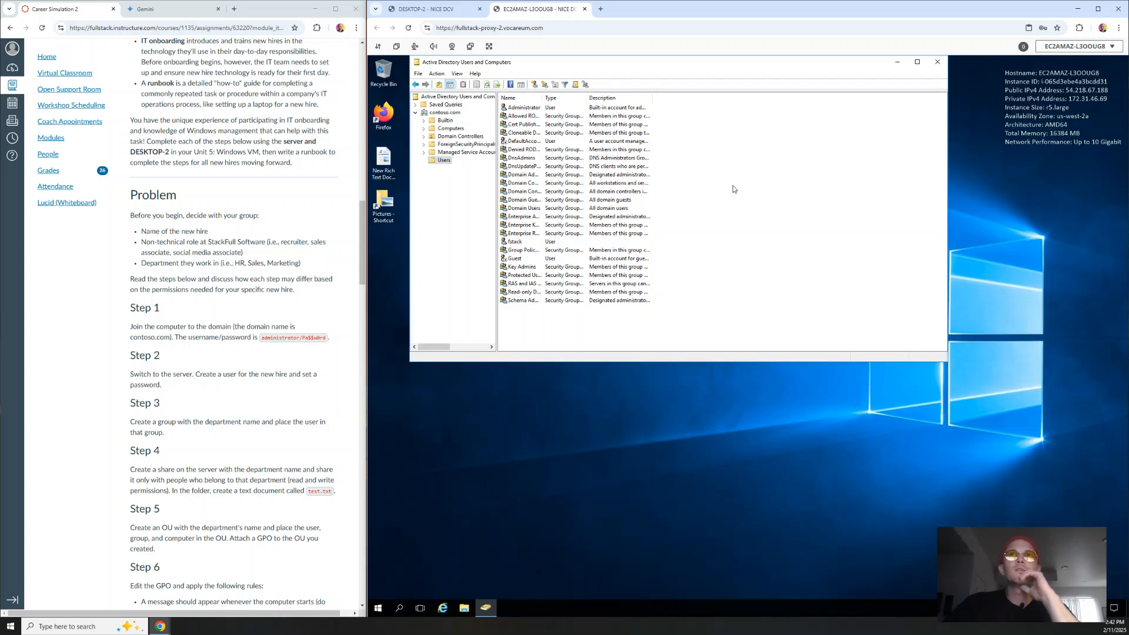
Step: Start a new user in the Users container, entering the new hire's first, last and logon names
{"action": "right_click", "coordinate": [732, 188]}
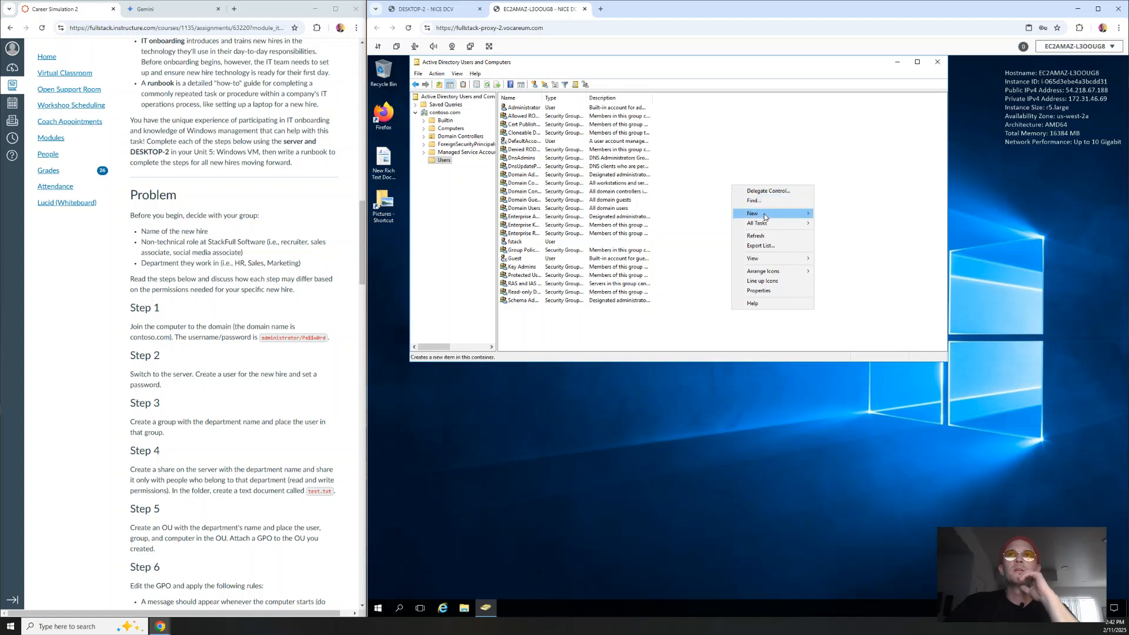
{"action": "mouse_move", "coordinate": [764, 216]}
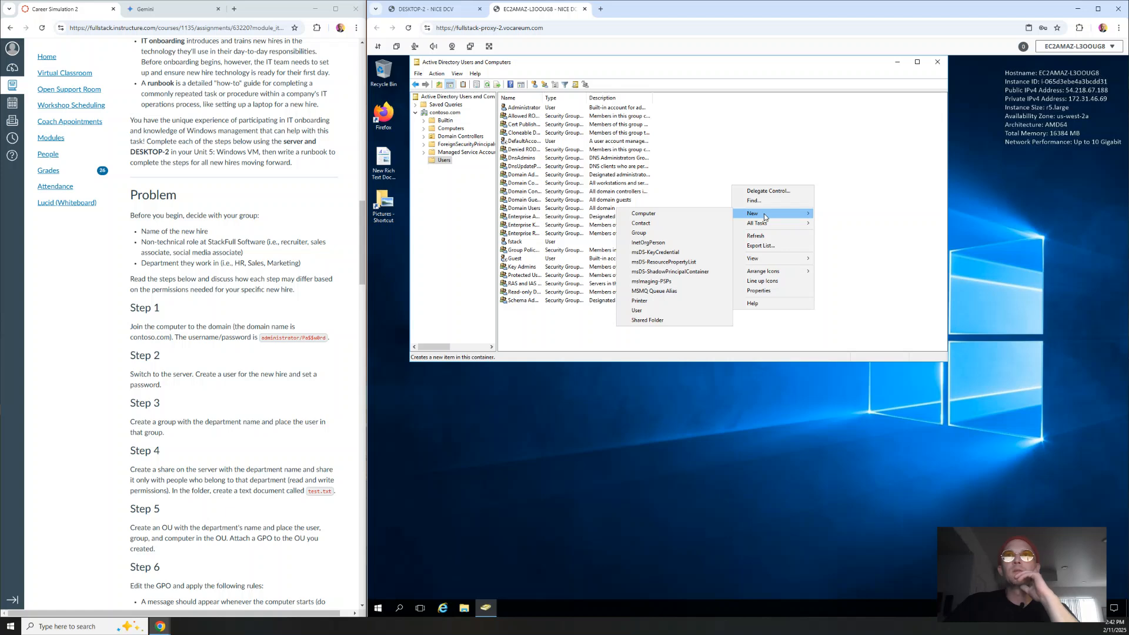
{"action": "left_click", "coordinate": [642, 312]}
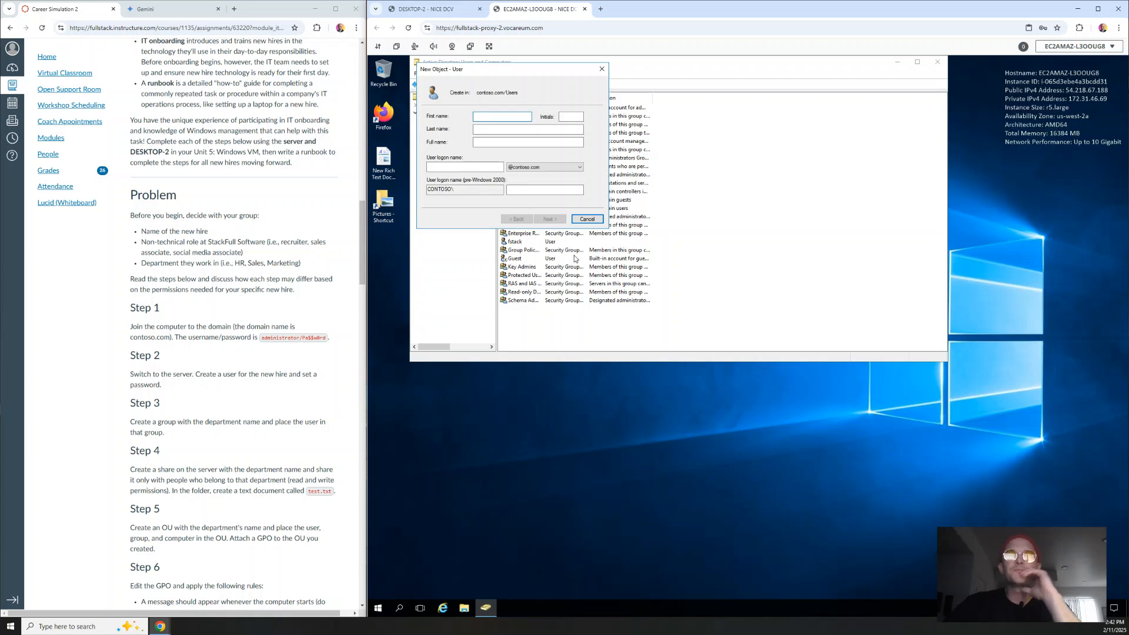
{"action": "type", "text": "John"}
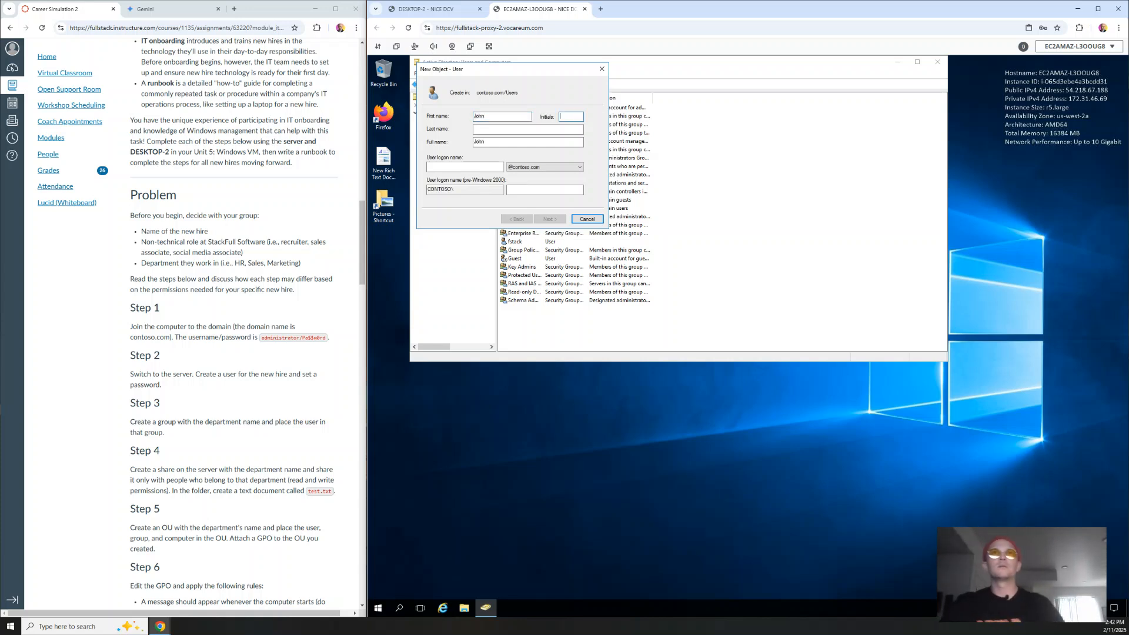
{"action": "key", "text": "Tab"}
{"action": "type", "text": "Doe"}
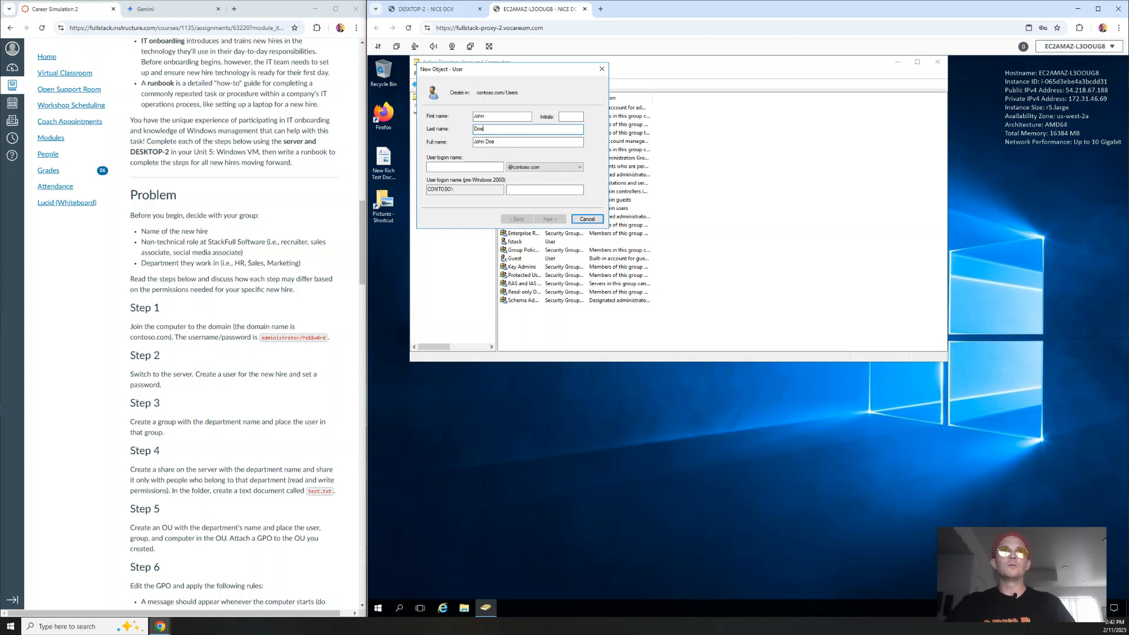
{"action": "key", "text": "Tab"}
{"action": "key", "text": "Tab"}
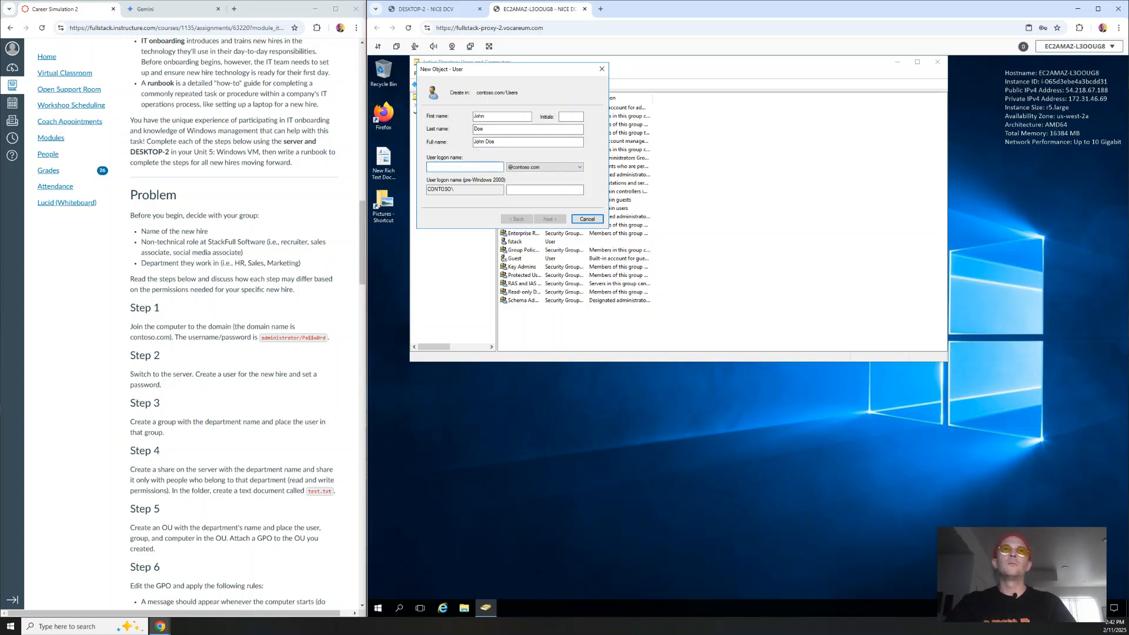
{"action": "type", "text": "john"}
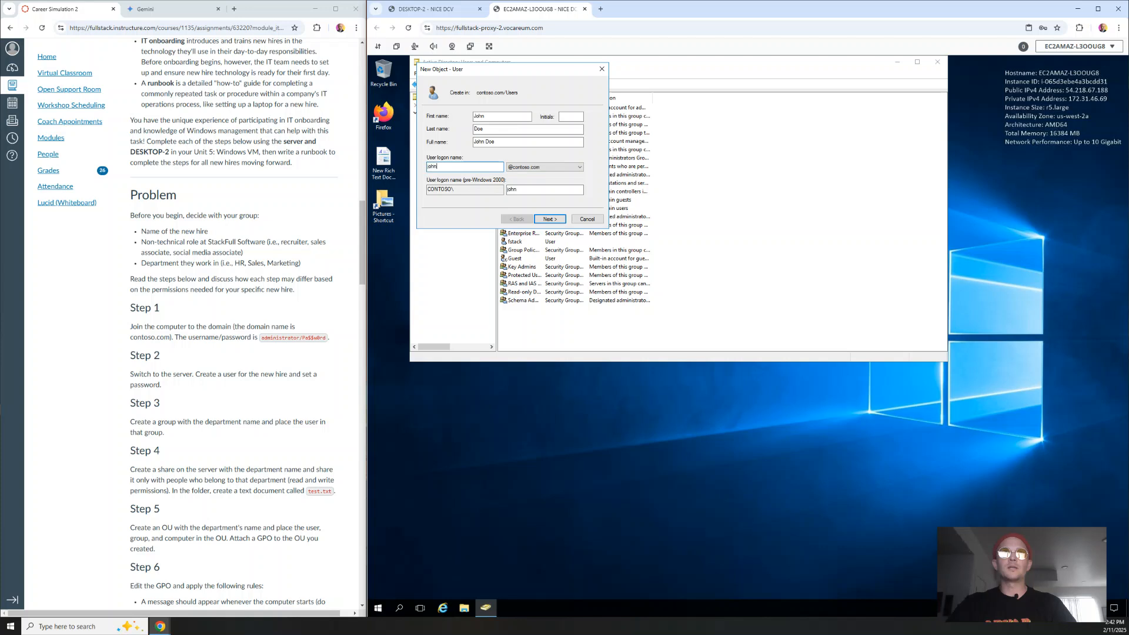
Step: Set the account password without requiring a change at next logon, and finish creating the user
{"action": "left_click", "coordinate": [547, 220]}
{"action": "type", "text": "***"}
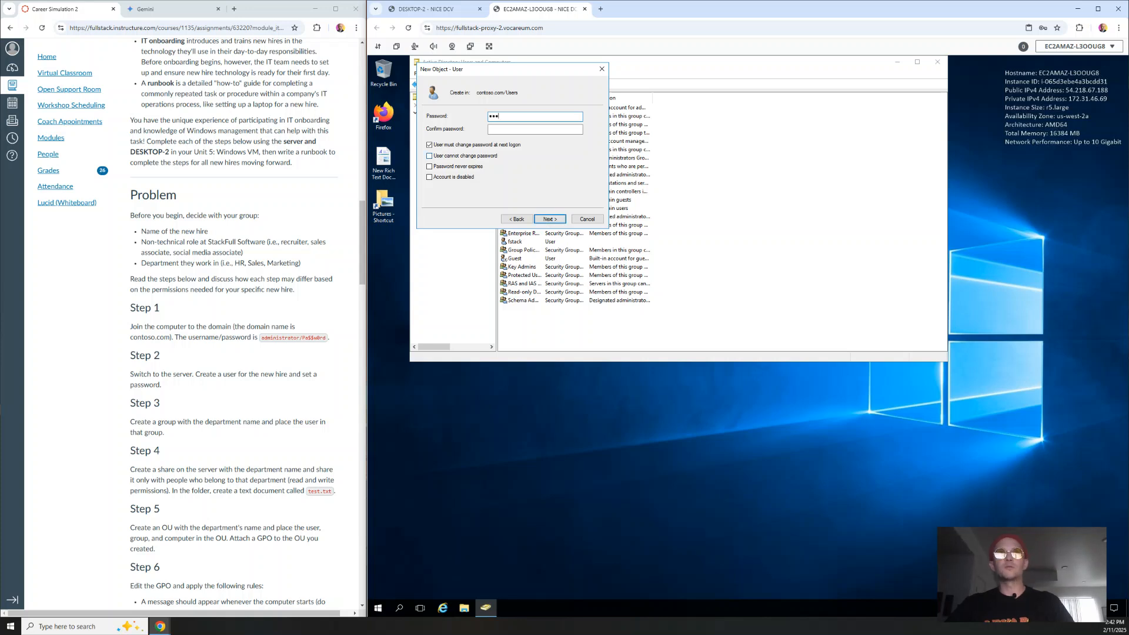
{"action": "left_click", "coordinate": [531, 131]}
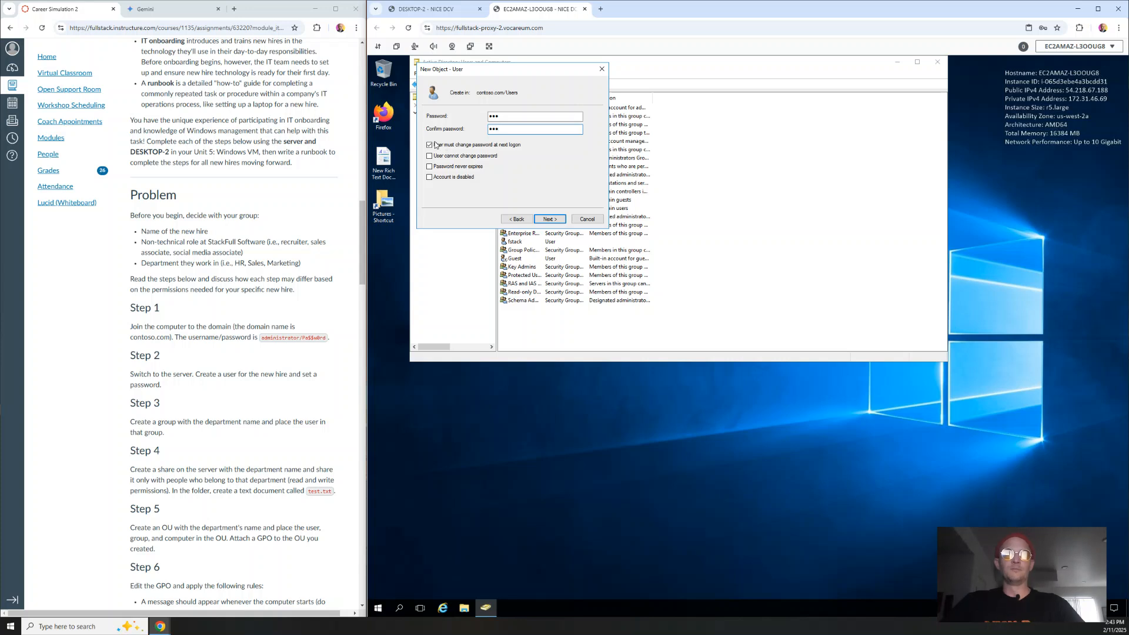
{"action": "left_click", "coordinate": [430, 145]}
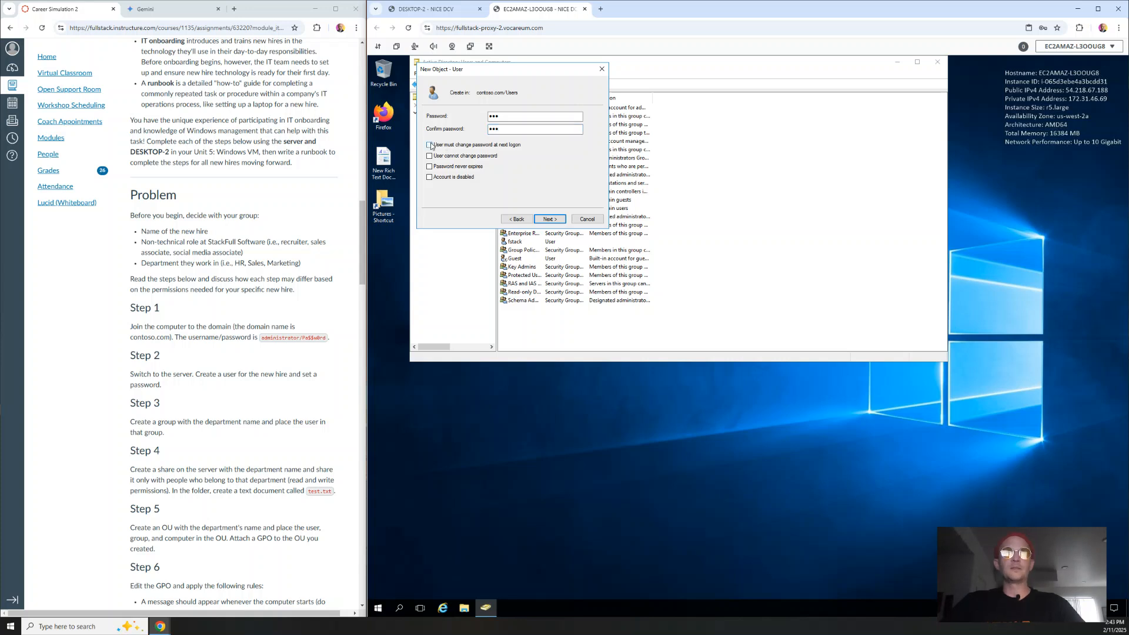
{"action": "left_click", "coordinate": [549, 219]}
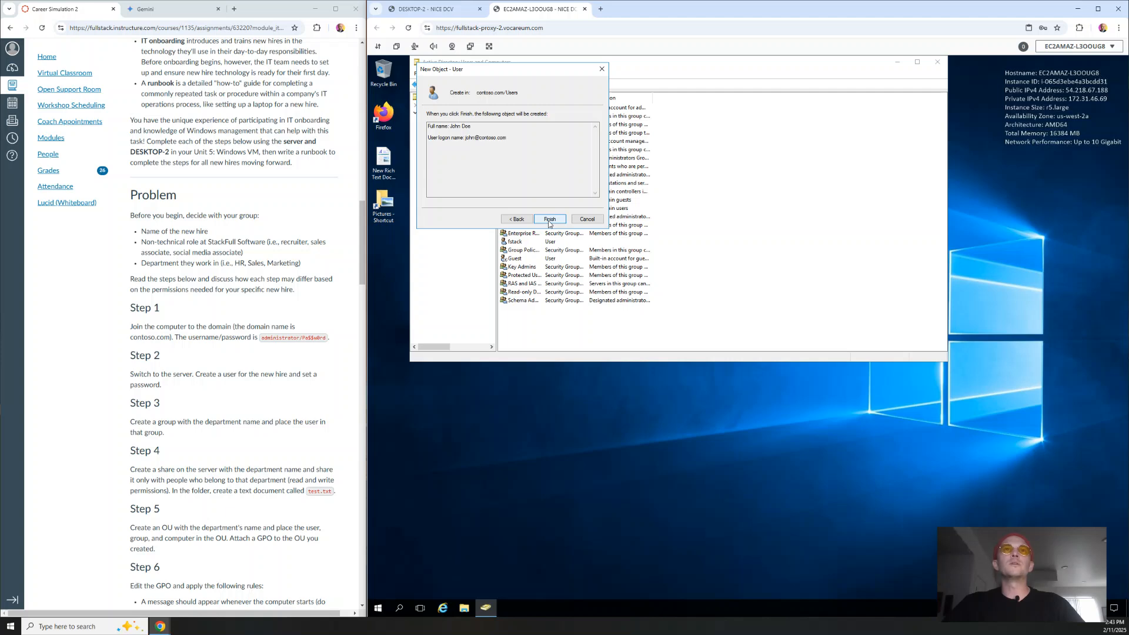
{"action": "left_click", "coordinate": [550, 221]}
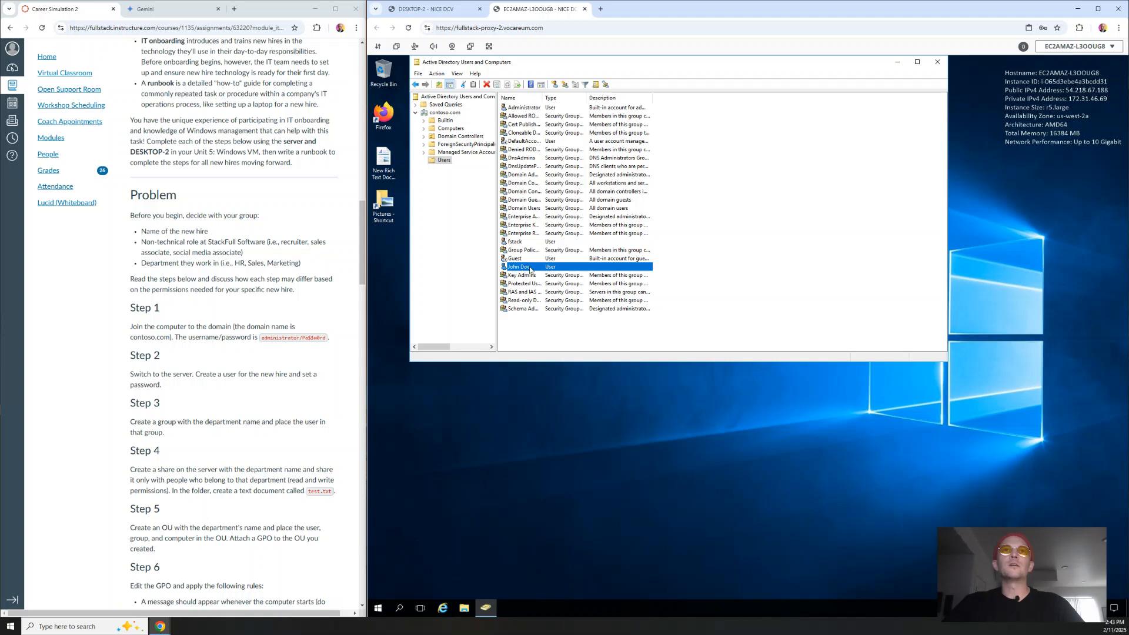
{"action": "left_click", "coordinate": [453, 196]}
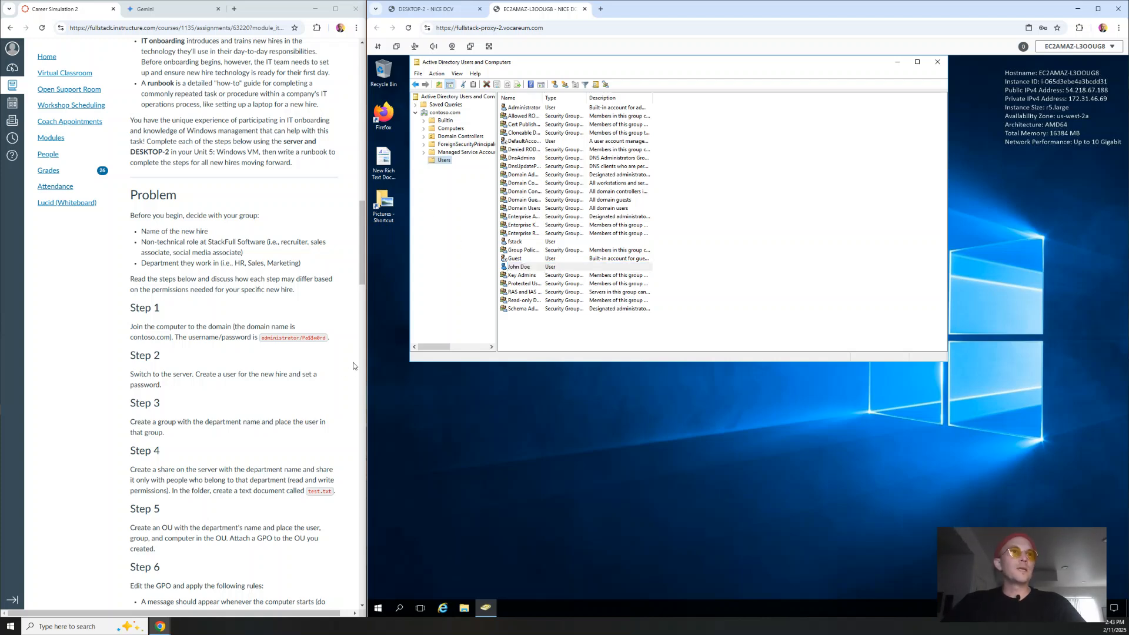
{"action": "left_click", "coordinate": [169, 391]}
{"action": "left_click_drag", "start_coordinate": [169, 391], "coordinate": [197, 375]}
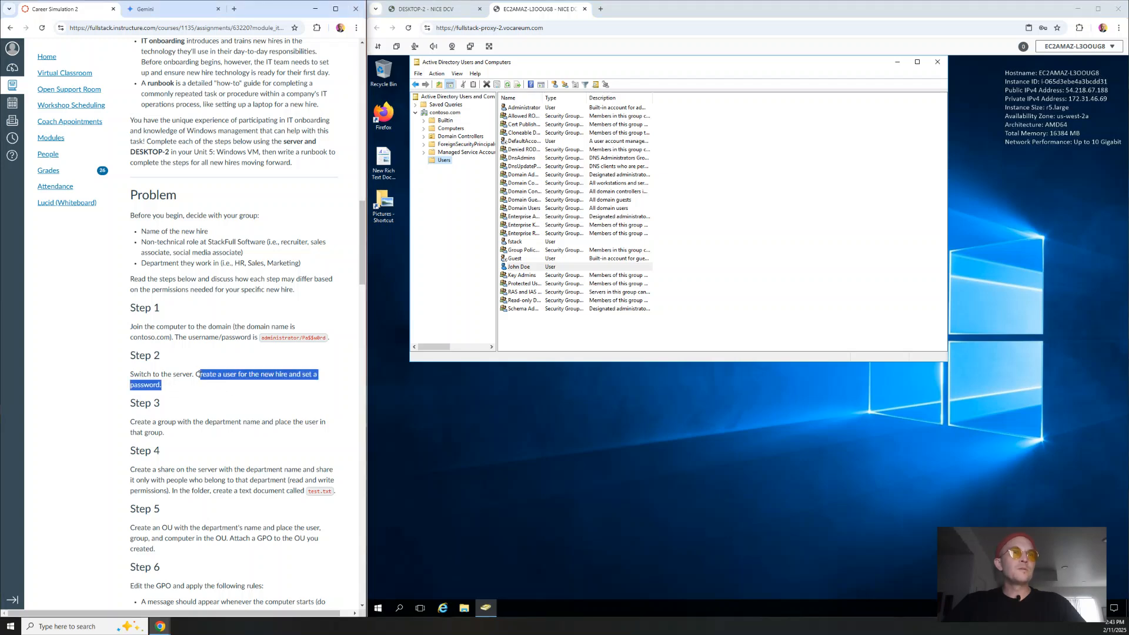
{"action": "left_click", "coordinate": [208, 397]}
{"action": "left_click_drag", "start_coordinate": [172, 438], "coordinate": [123, 424]}
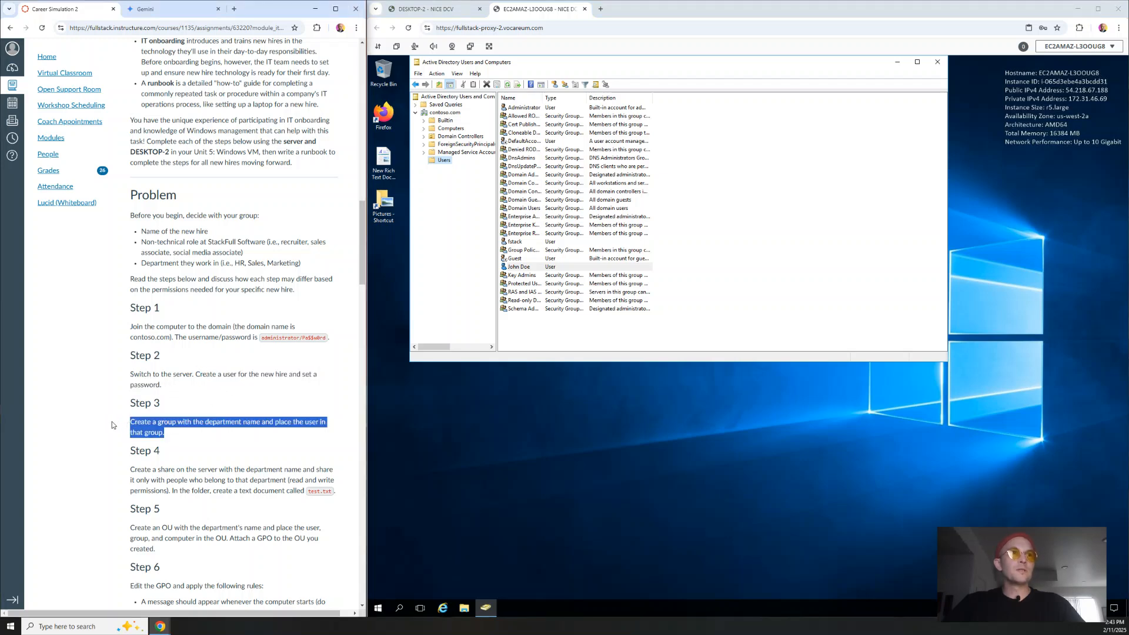
{"action": "left_click", "coordinate": [114, 424]}
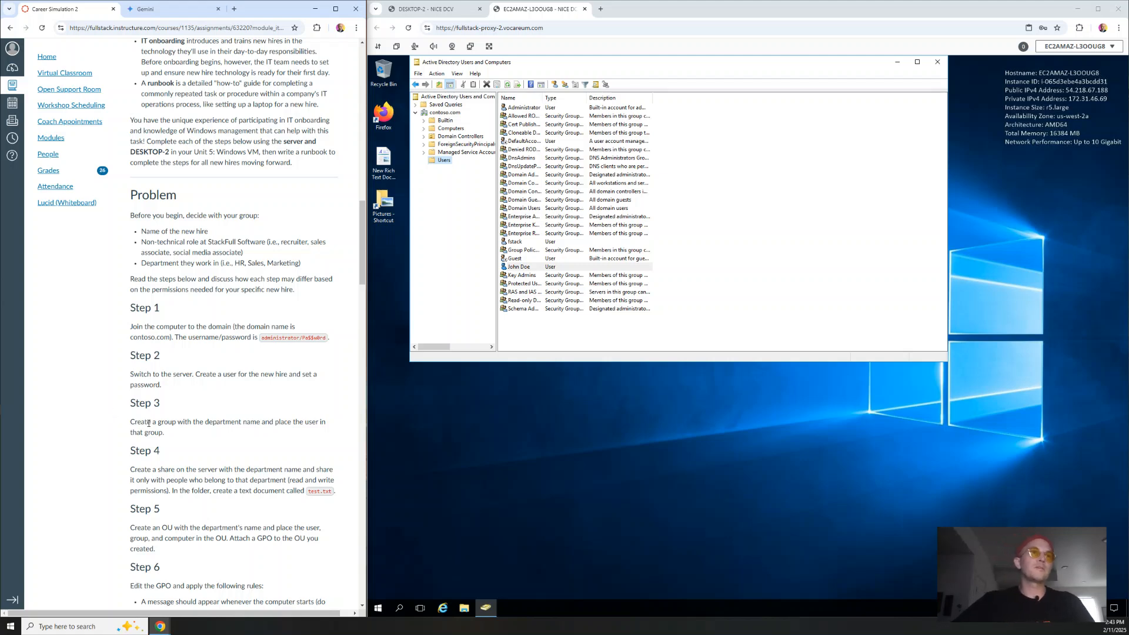
{"action": "left_click_drag", "start_coordinate": [120, 452], "coordinate": [337, 495]}
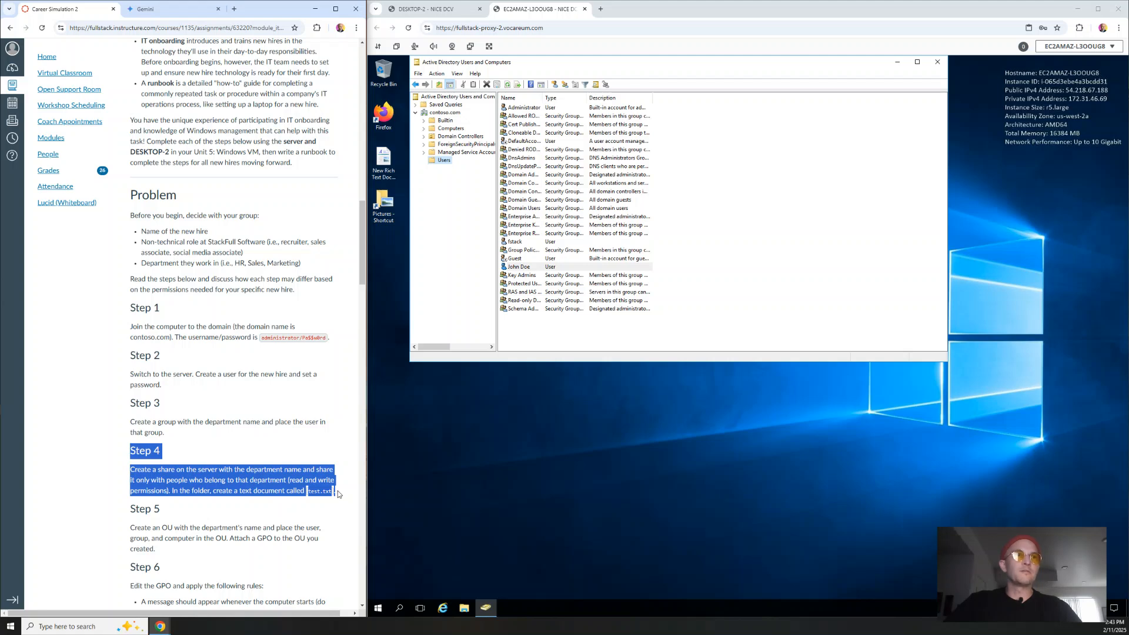
{"action": "left_click", "coordinate": [338, 495]}
{"action": "left_click_drag", "start_coordinate": [131, 401], "coordinate": [195, 435]}
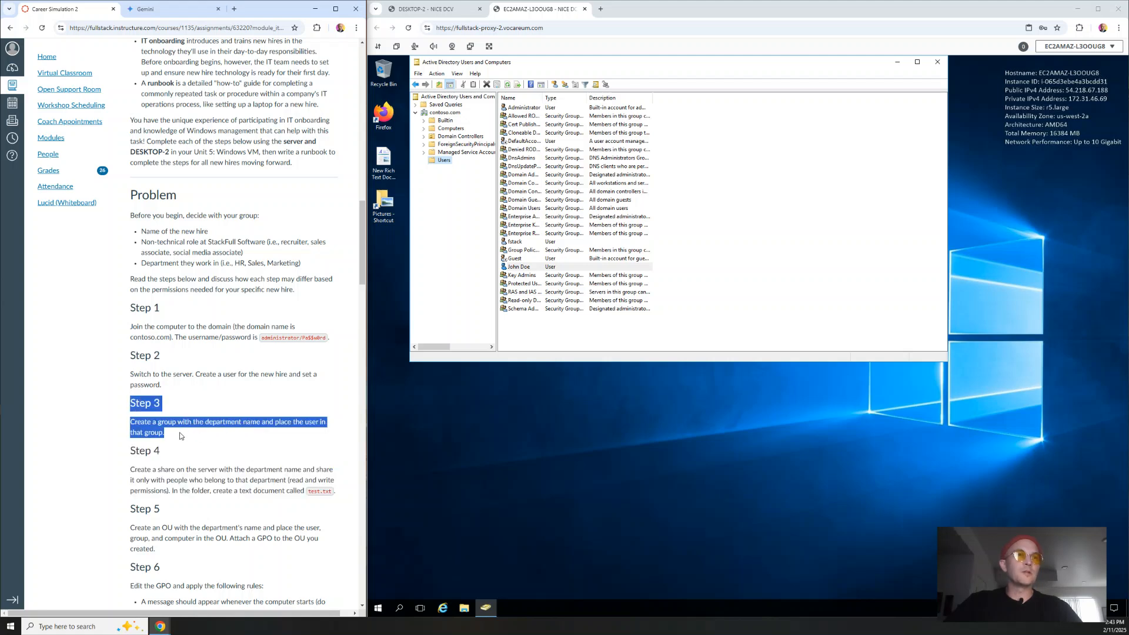
{"action": "left_click_drag", "start_coordinate": [118, 510], "coordinate": [236, 550]}
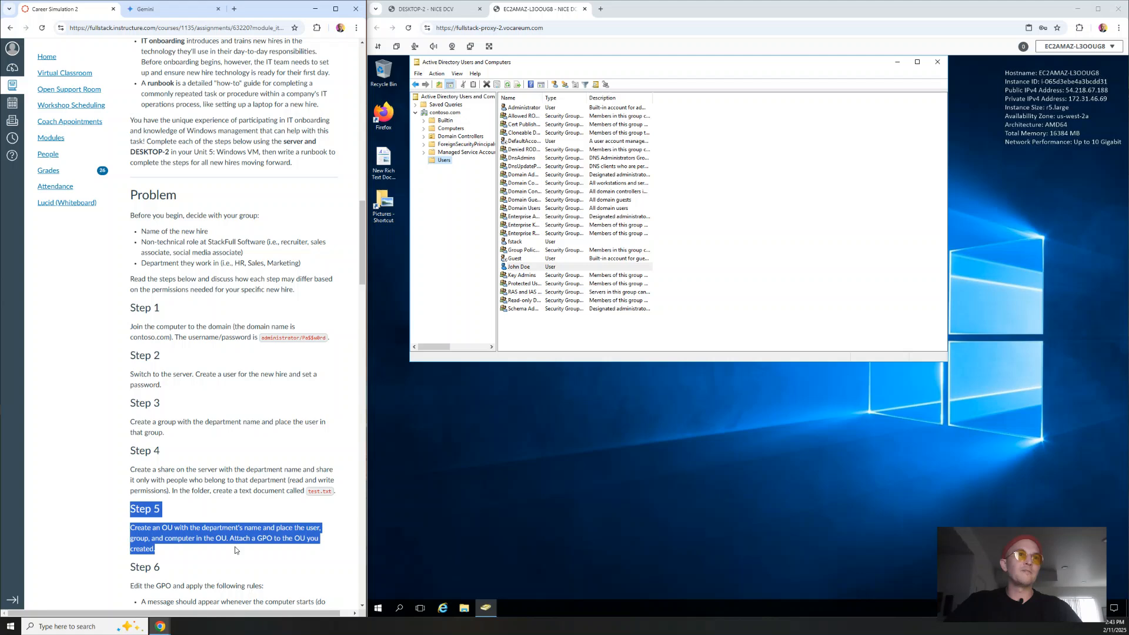
{"action": "left_click", "coordinate": [66, 503]}
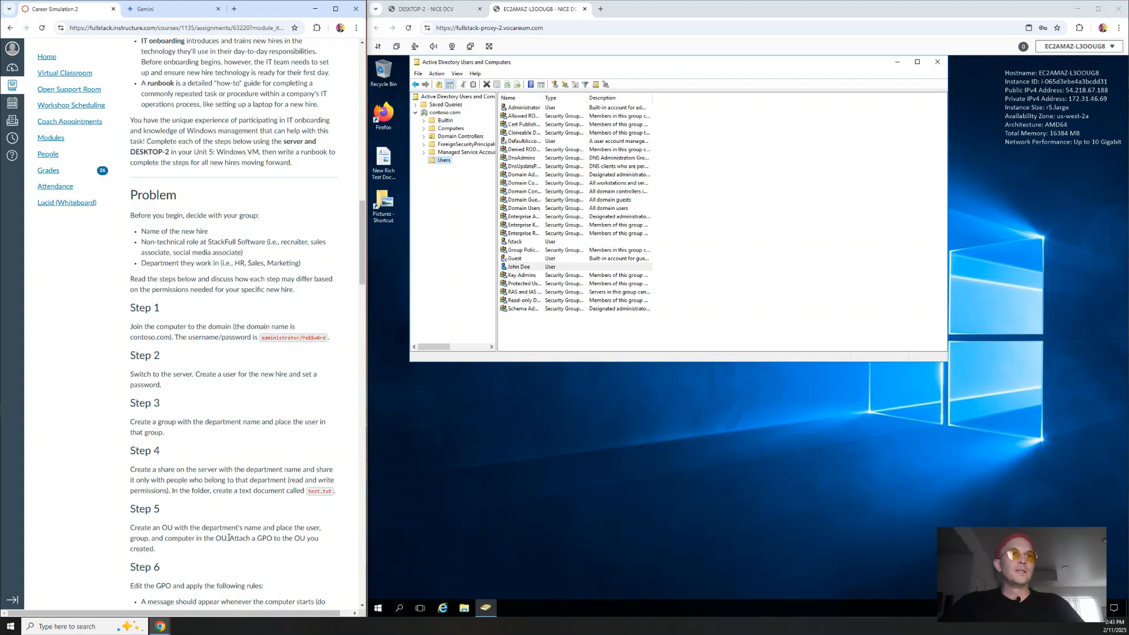
{"action": "left_click_drag", "start_coordinate": [229, 538], "coordinate": [279, 556]}
{"action": "left_click", "coordinate": [281, 540]}
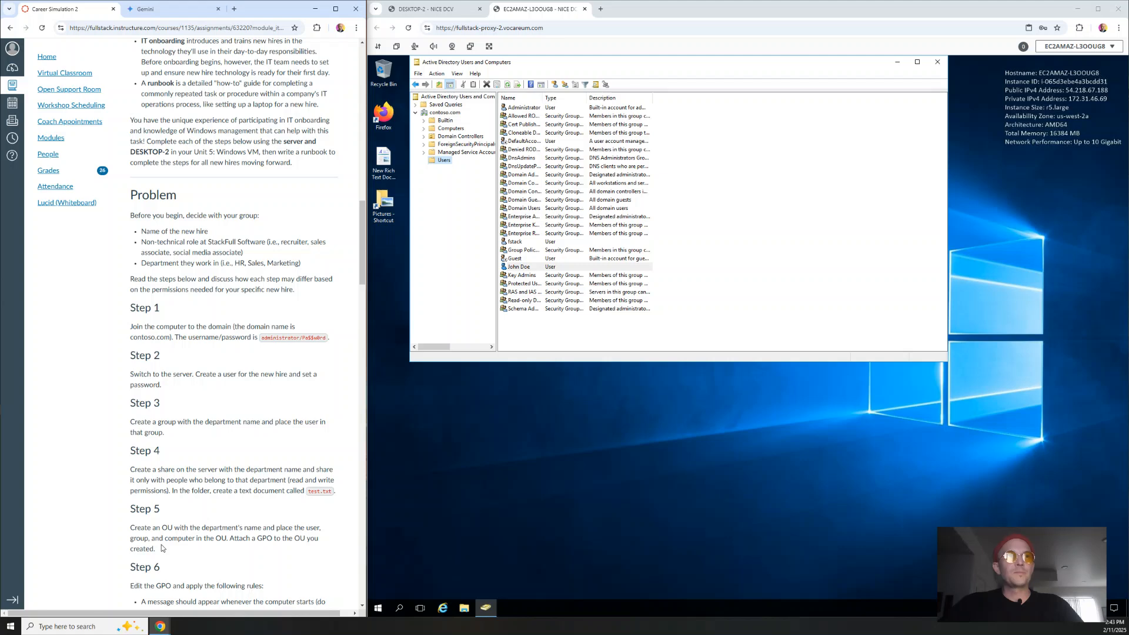
{"action": "left_click_drag", "start_coordinate": [155, 549], "coordinate": [131, 527]}
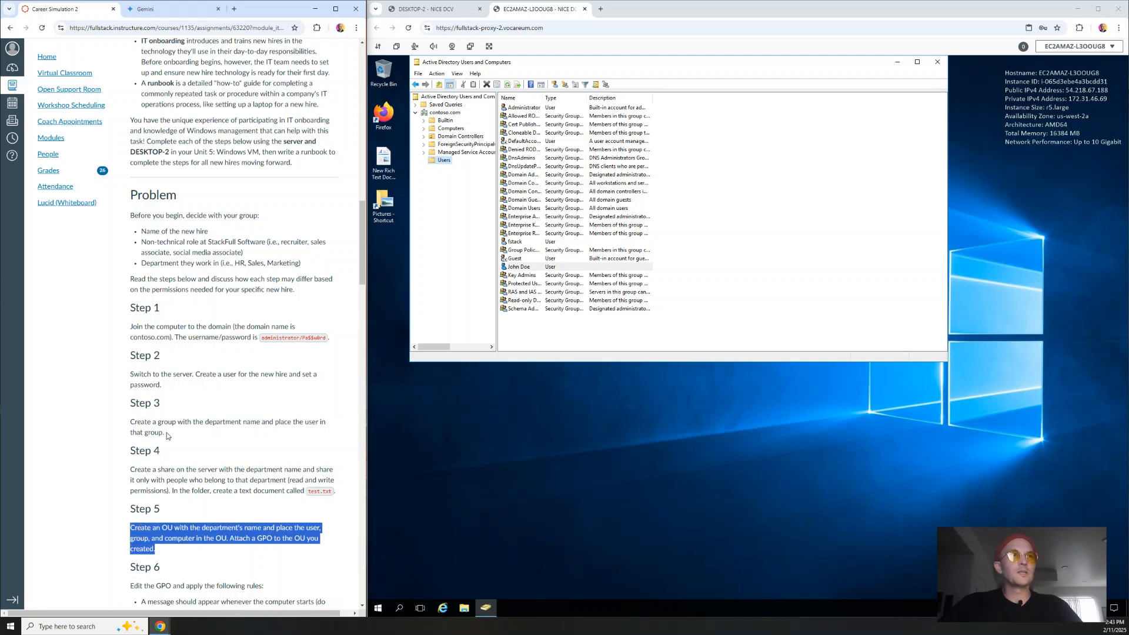
{"action": "left_click_drag", "start_coordinate": [167, 435], "coordinate": [125, 422]}
{"action": "left_click", "coordinate": [104, 420]}
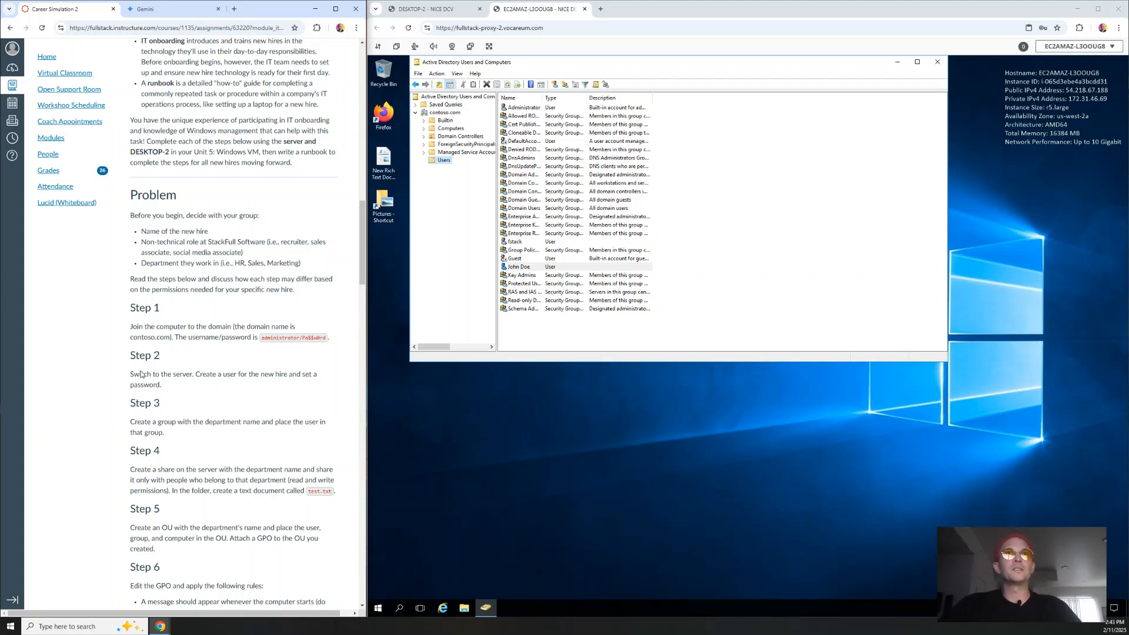
{"action": "left_click", "coordinate": [726, 220]}
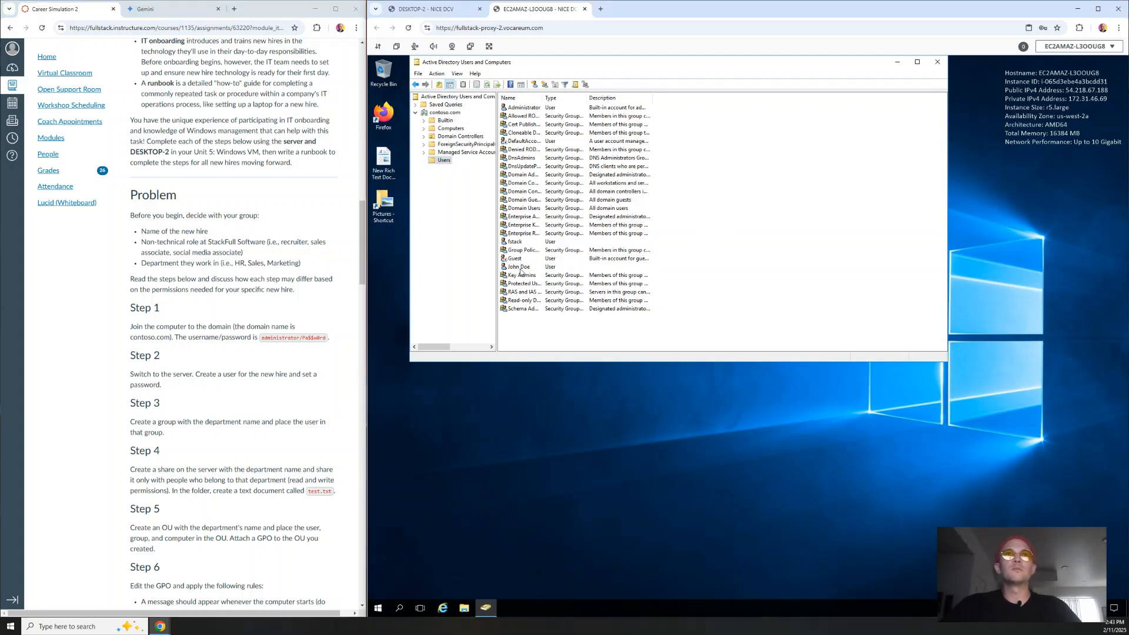
{"action": "left_click", "coordinate": [460, 211]}
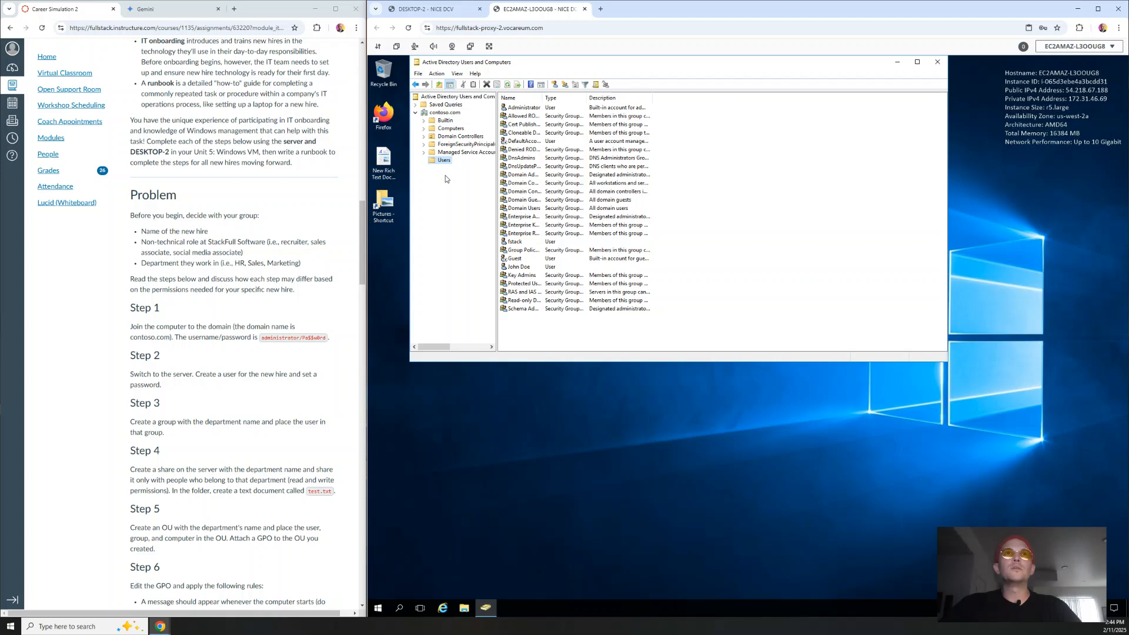
Step: Add a new organizational unit named HR_OU directly beneath the contoso.com domain
{"action": "right_click", "coordinate": [450, 114]}
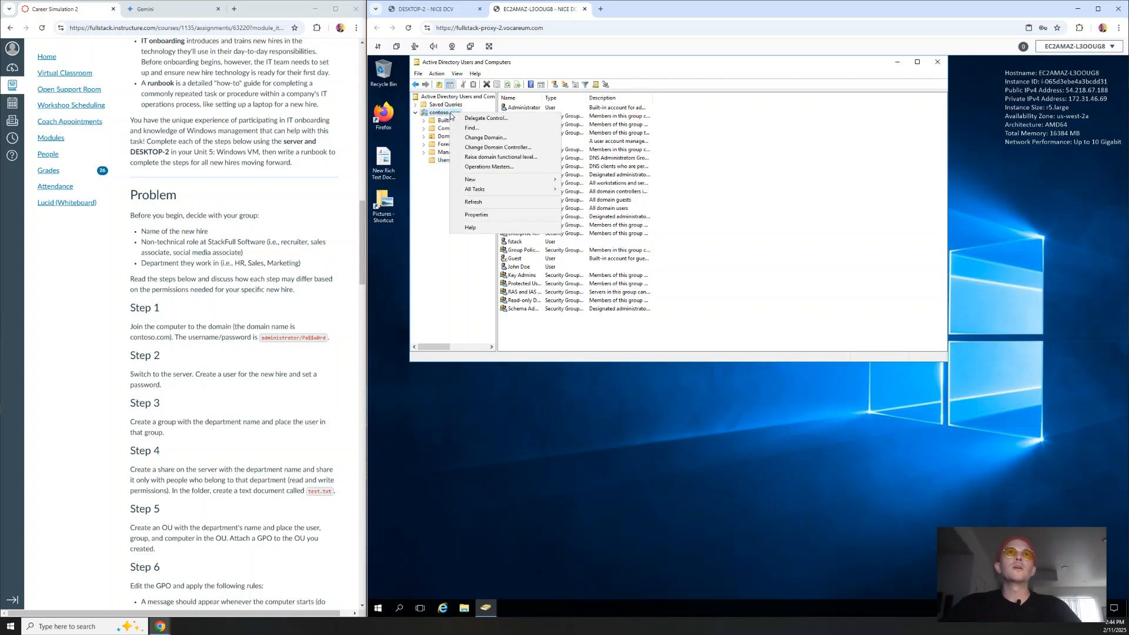
{"action": "mouse_move", "coordinate": [496, 179]}
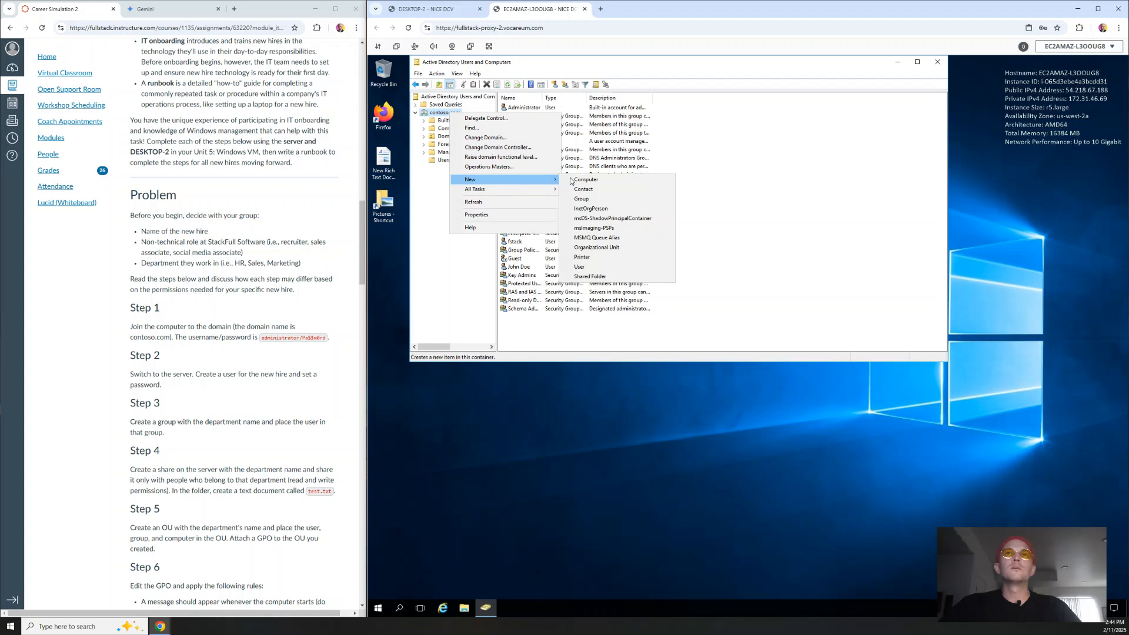
{"action": "left_click", "coordinate": [617, 247]}
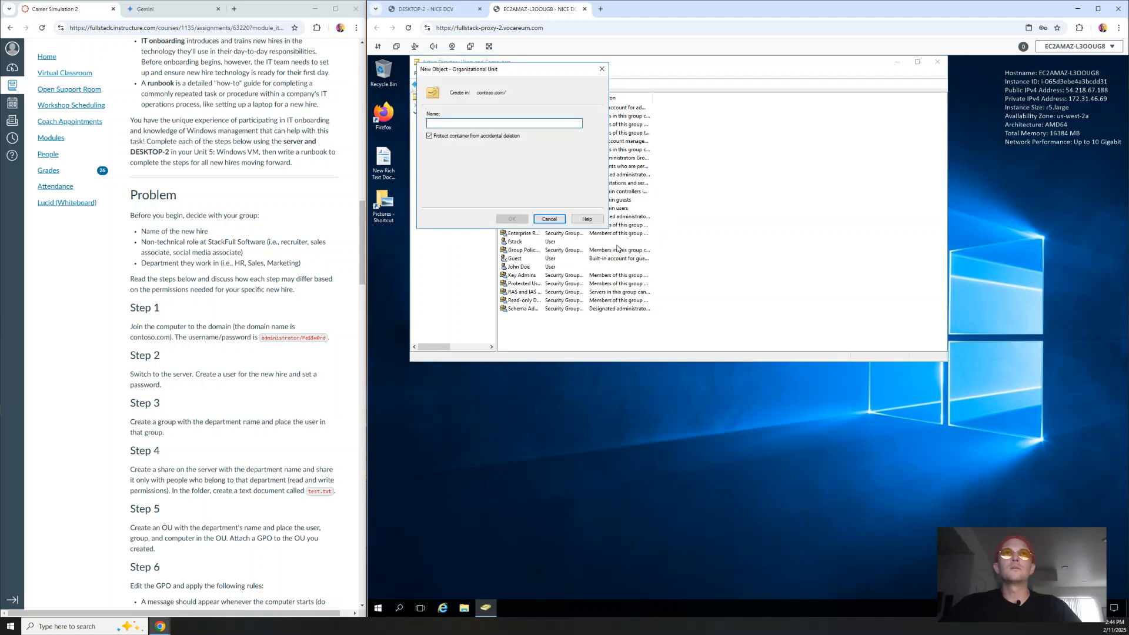
{"action": "type", "text": "HR_OU"}
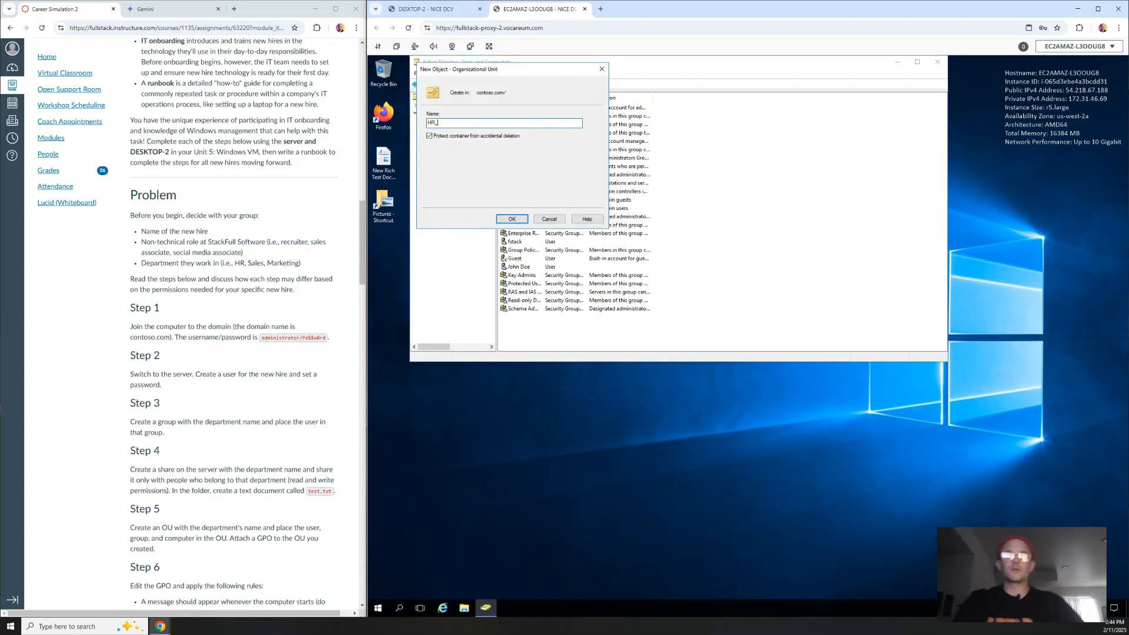
{"action": "left_click", "coordinate": [509, 221]}
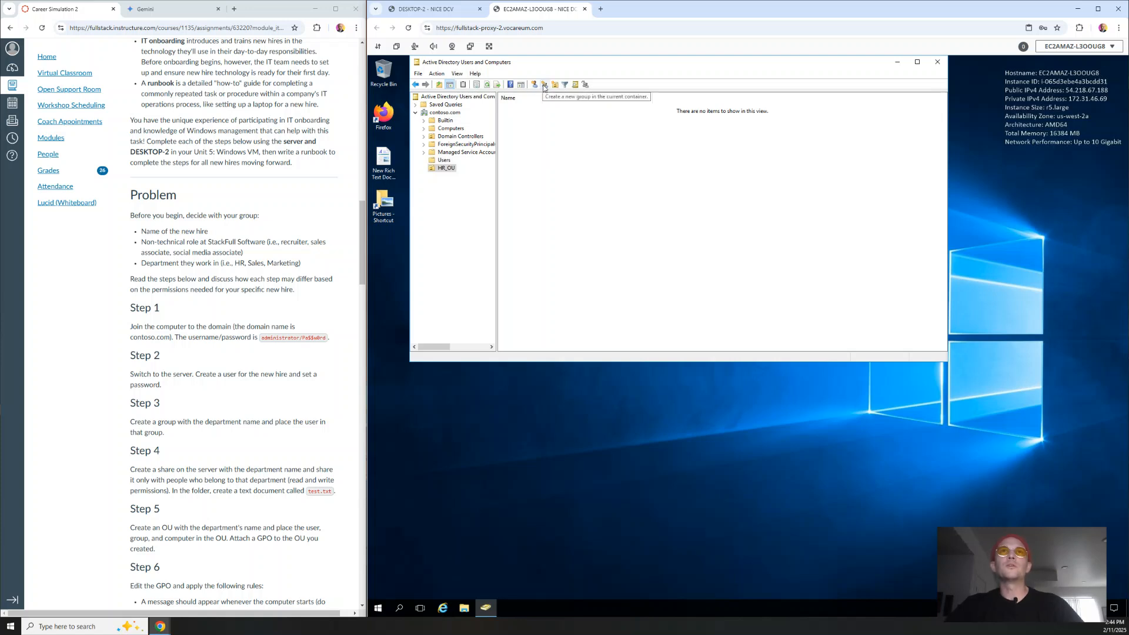
Step: Create a security group named HR_Group inside HR_OU
{"action": "left_click", "coordinate": [544, 86]}
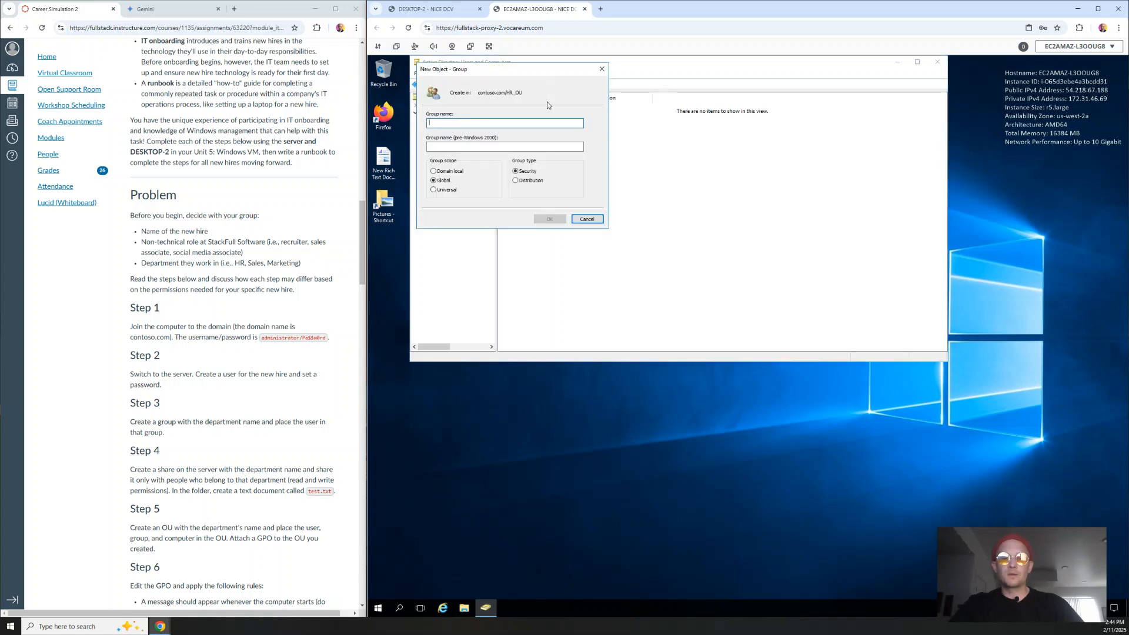
{"action": "type", "text": "HR_Group"}
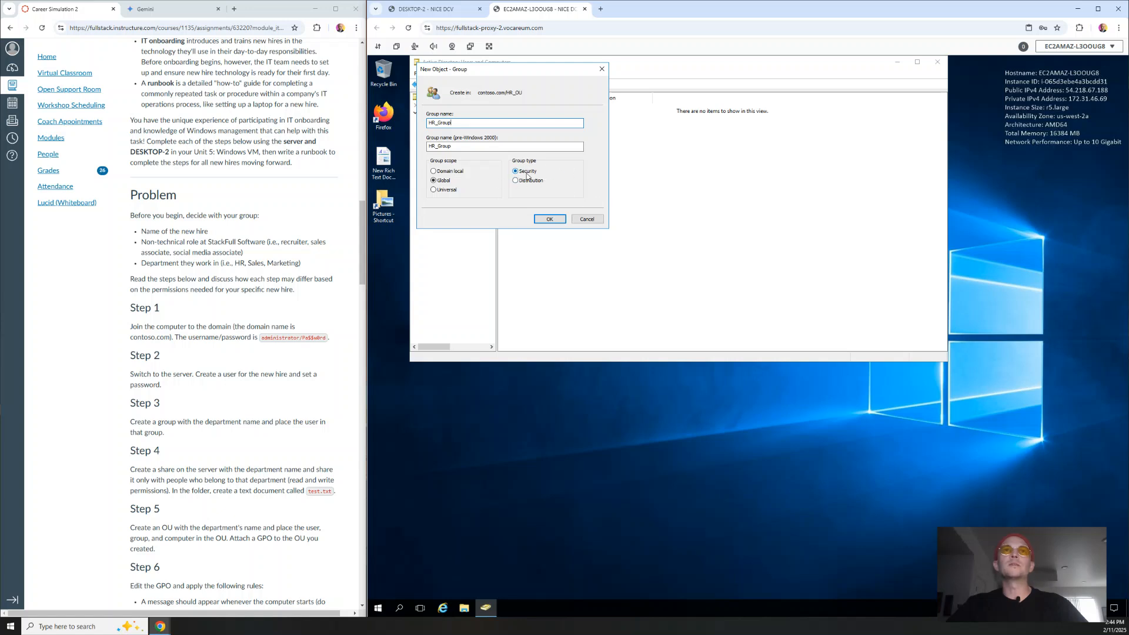
{"action": "left_click", "coordinate": [551, 219]}
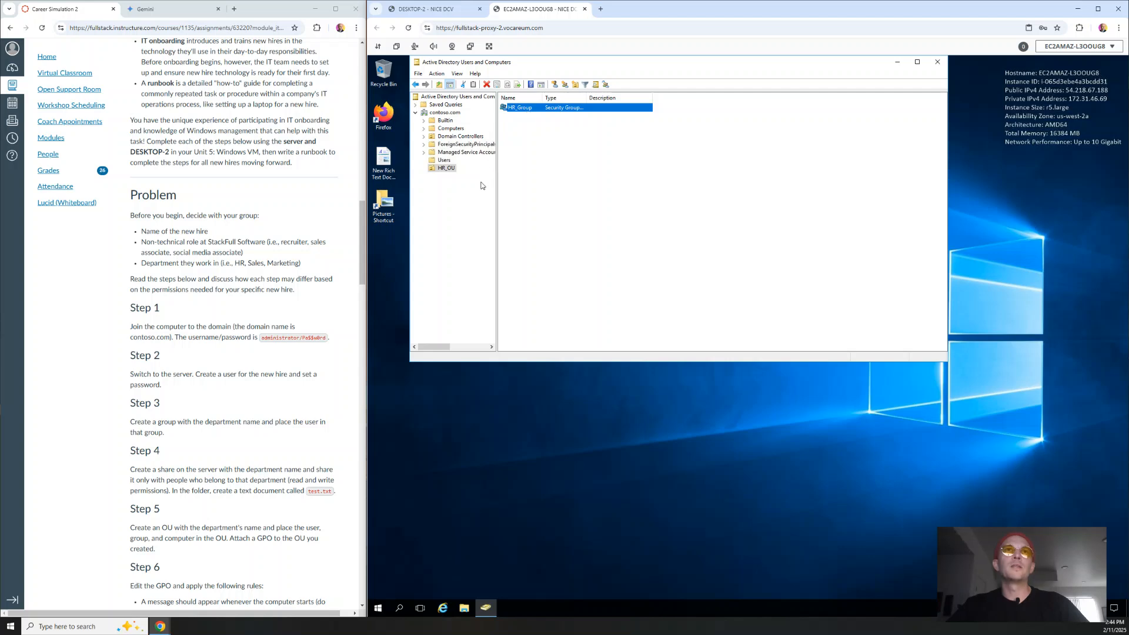
Step: Add the new hire's user account from the Users container to HR_Group
{"action": "left_click", "coordinate": [445, 160]}
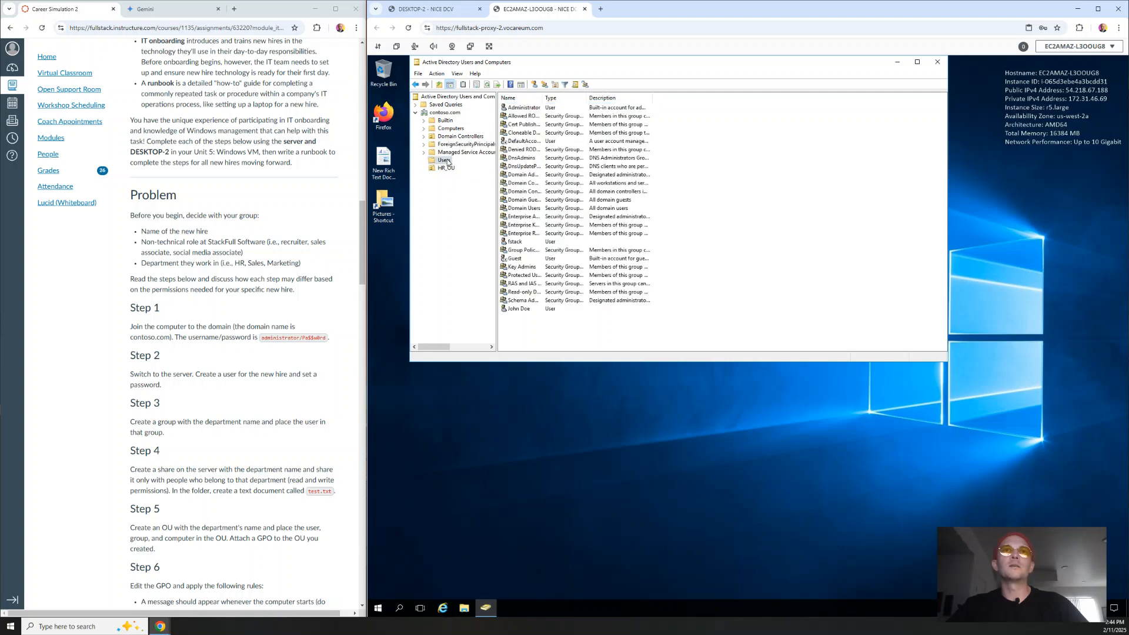
{"action": "right_click", "coordinate": [525, 310]}
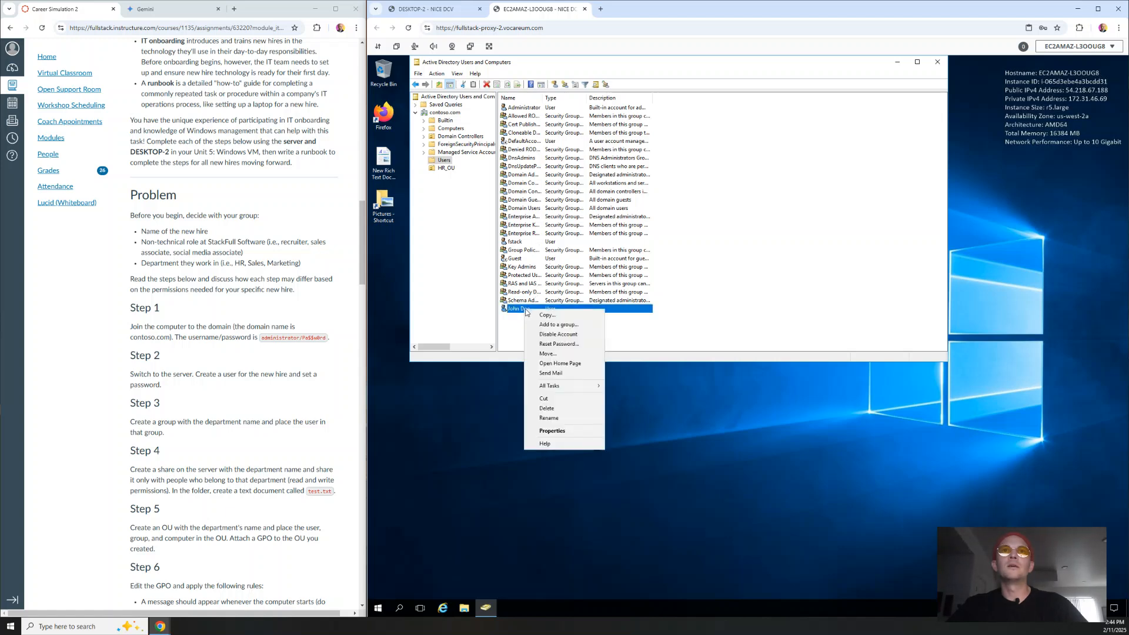
{"action": "left_click", "coordinate": [553, 325]}
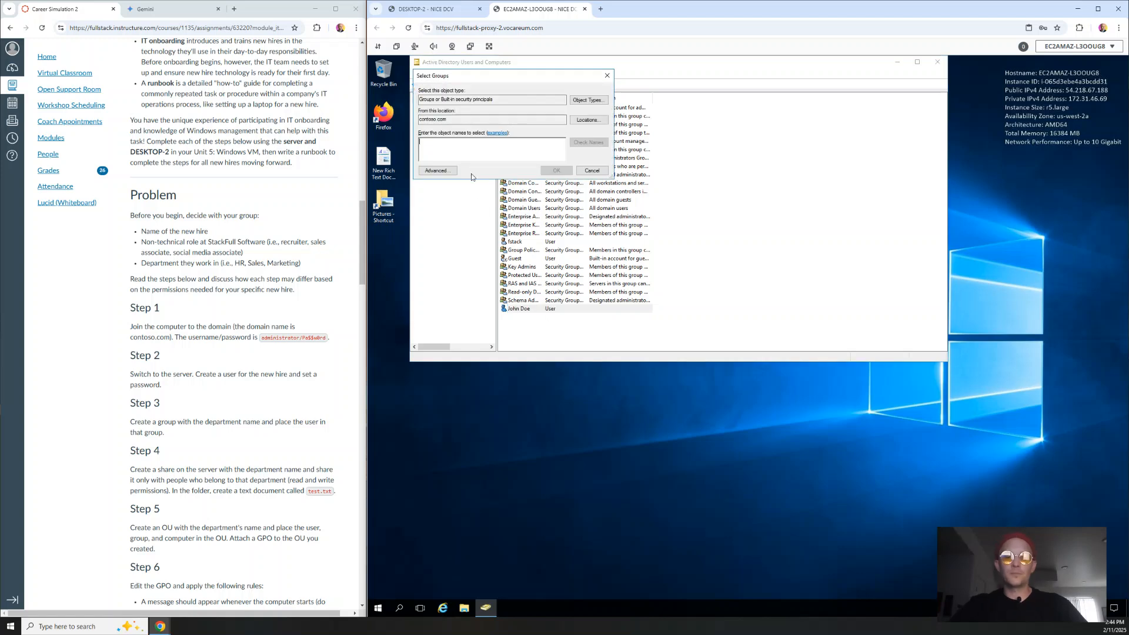
{"action": "type", "text": "hR"}
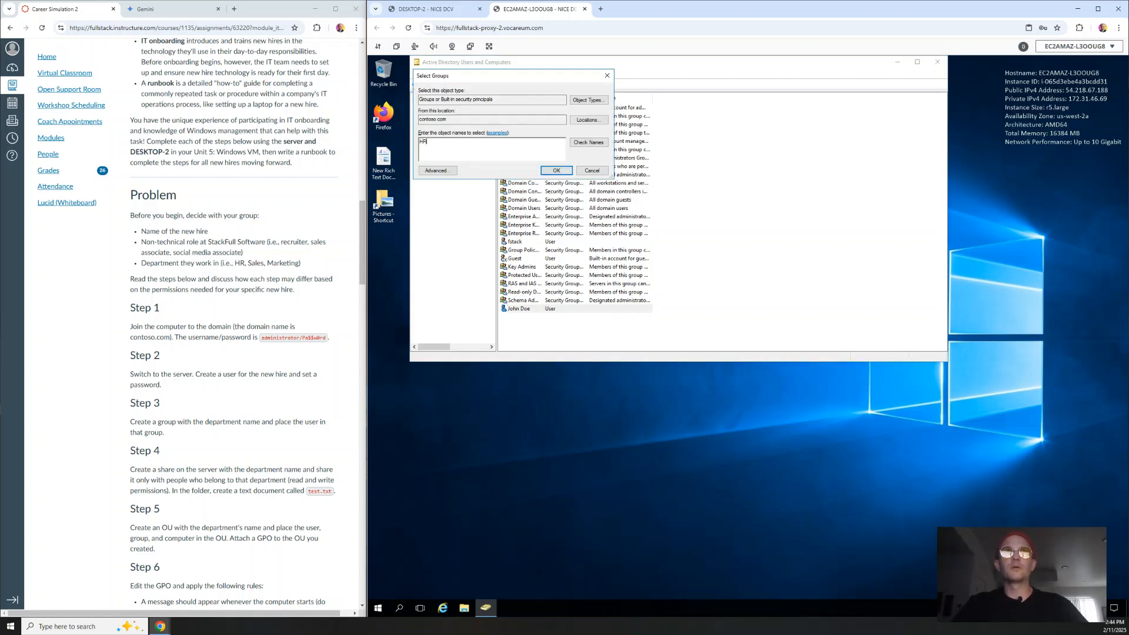
{"action": "type", "text": "_Group"}
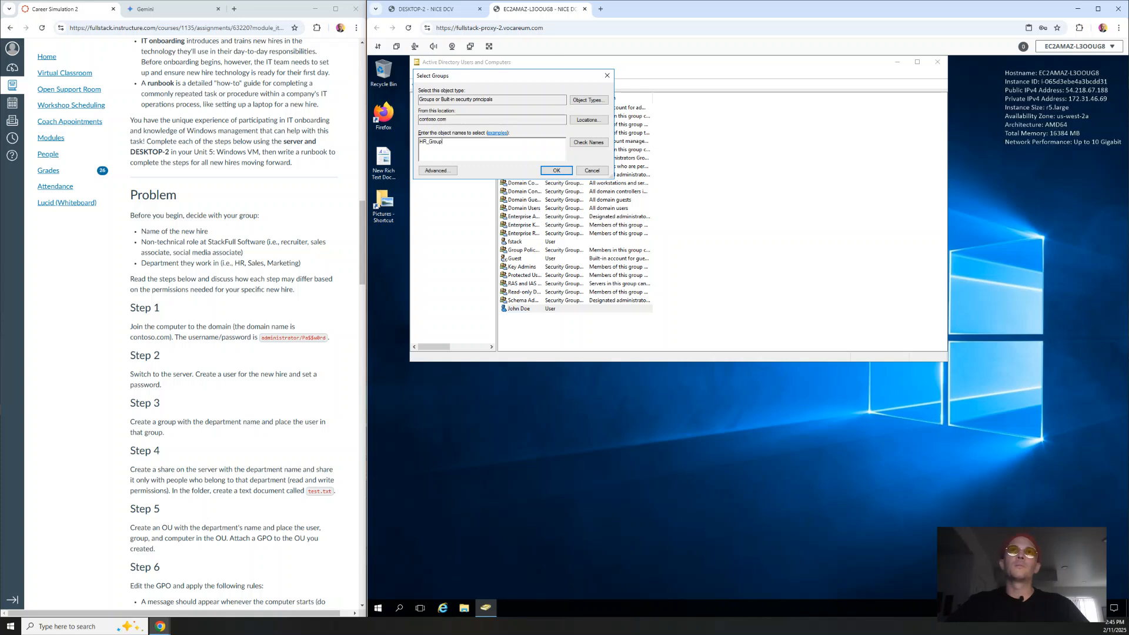
{"action": "left_click", "coordinate": [582, 147]}
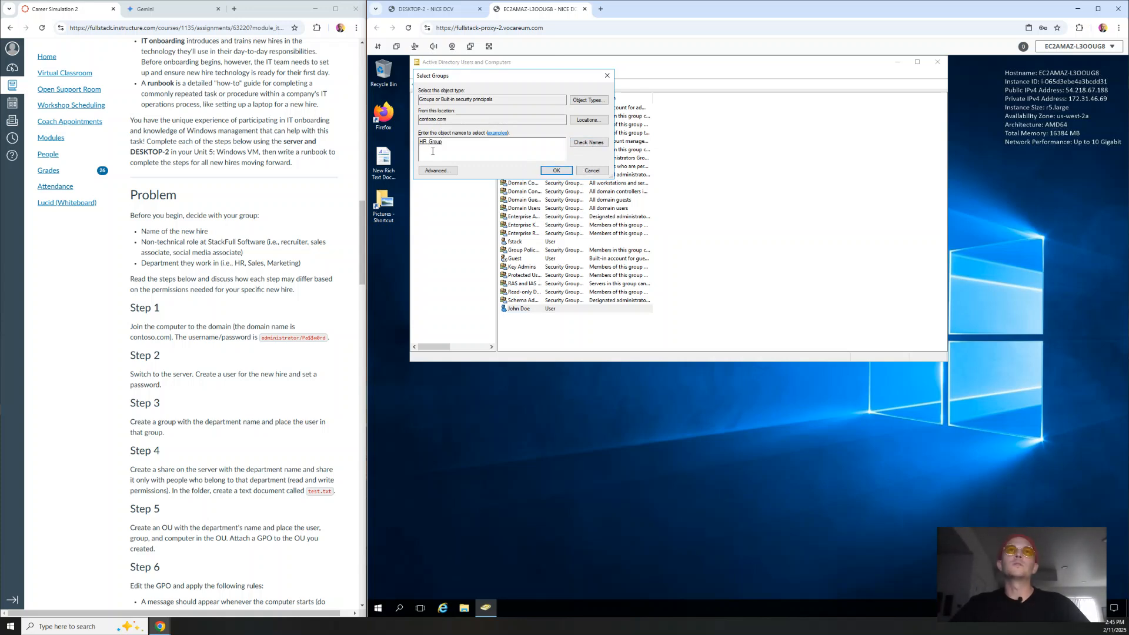
{"action": "left_click", "coordinate": [556, 171]}
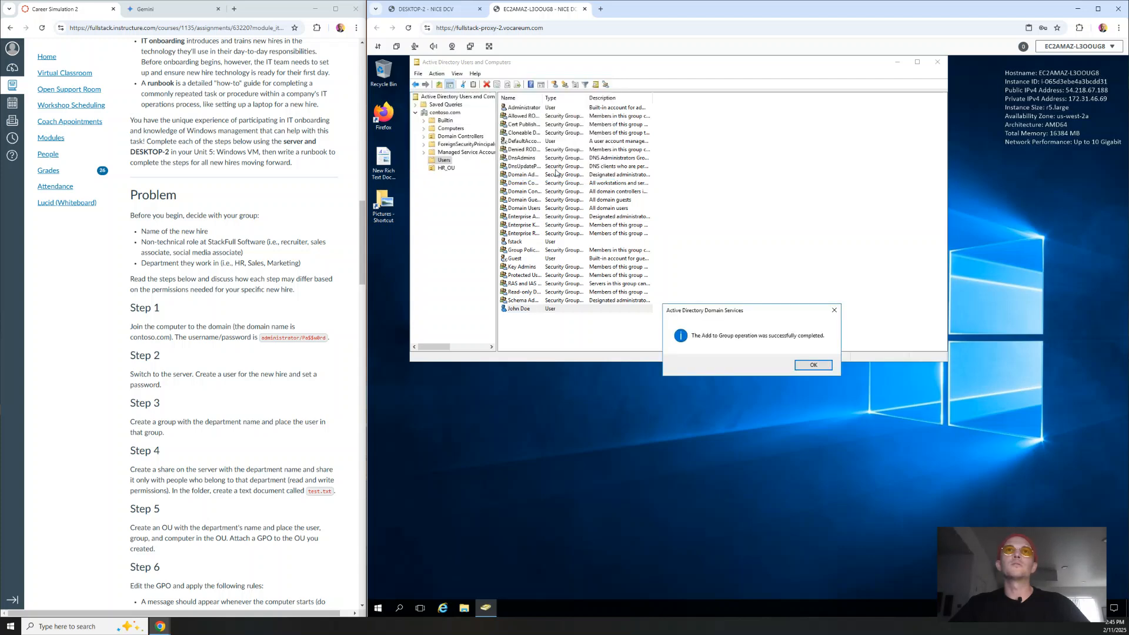
{"action": "left_click", "coordinate": [814, 365]}
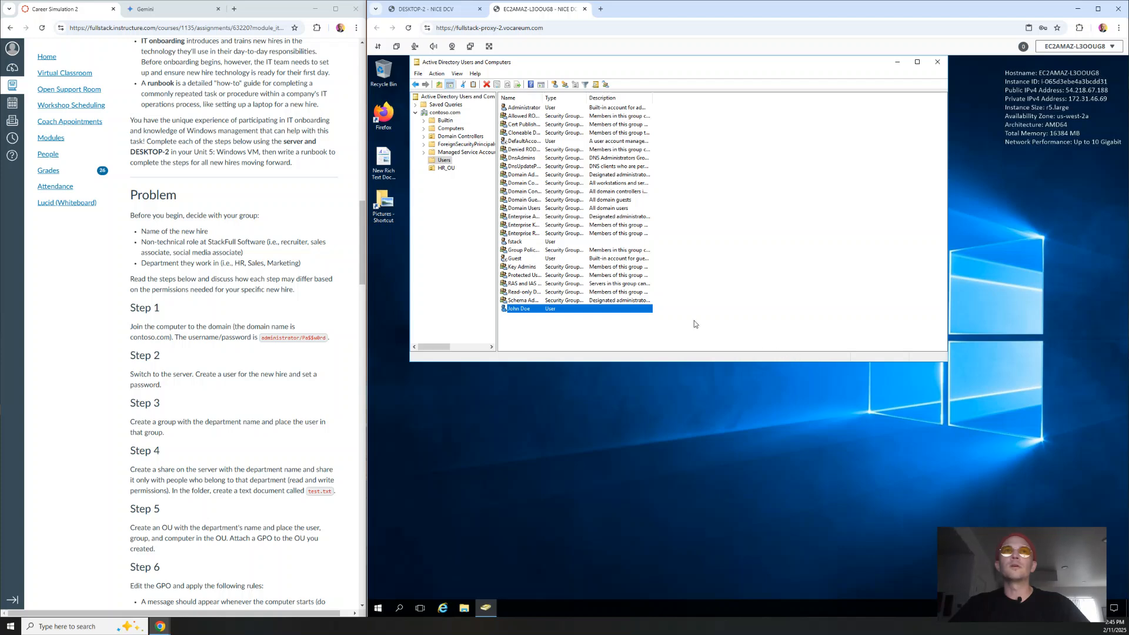
Step: Browse HR_OU, Computers and Users in ADUC, ending back on HR_OU showing HR_Group
{"action": "left_click", "coordinate": [448, 169]}
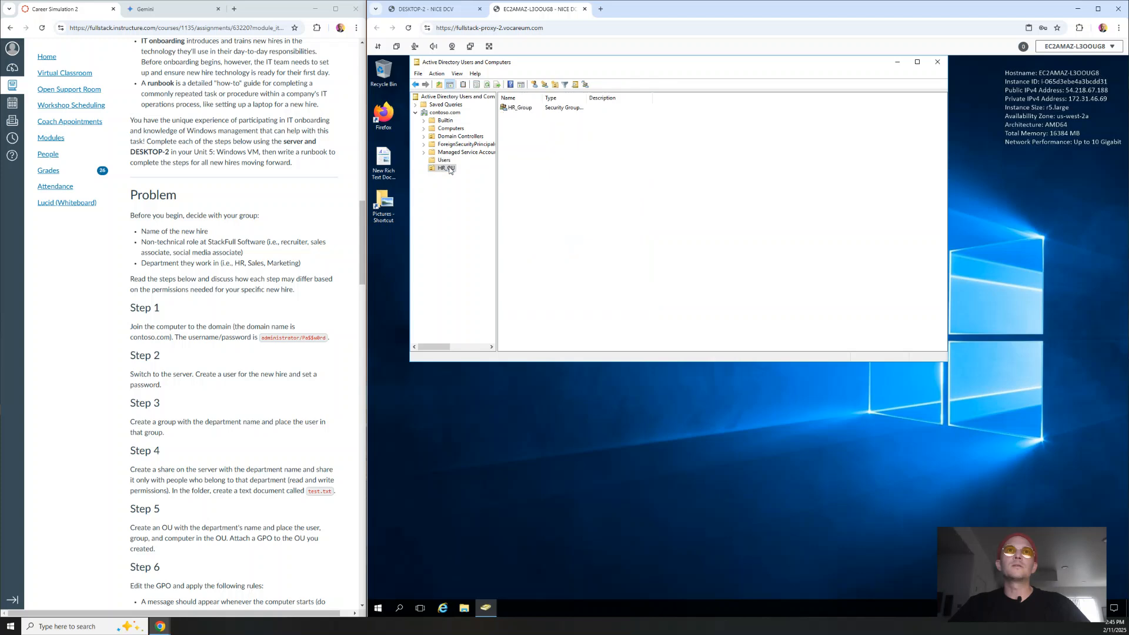
{"action": "left_click", "coordinate": [518, 108]}
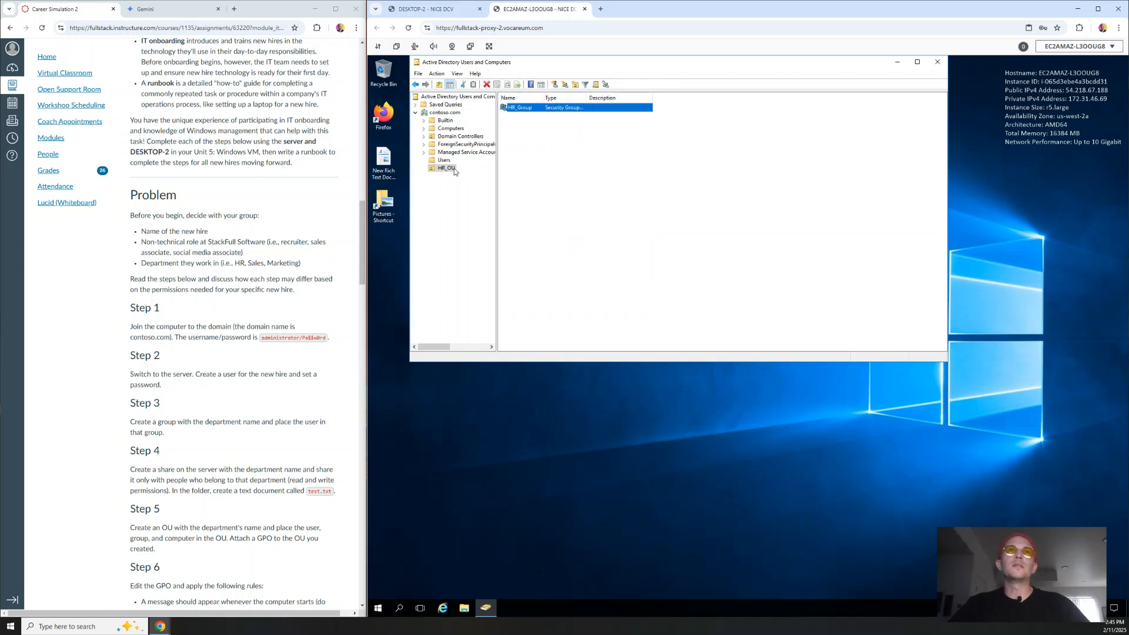
{"action": "left_click", "coordinate": [545, 174]}
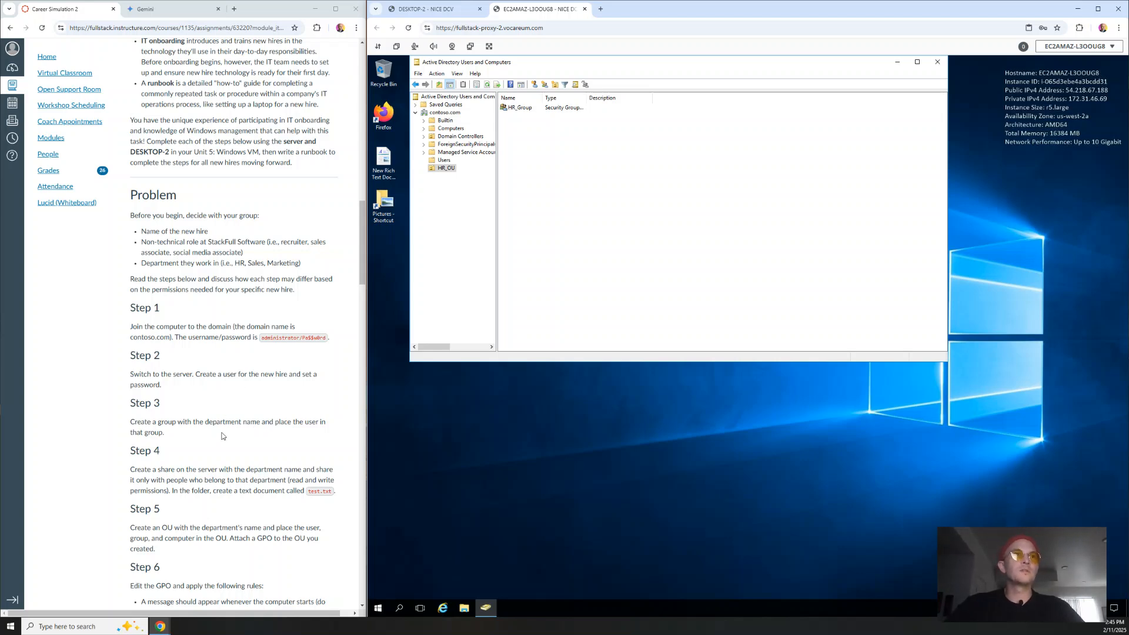
{"action": "scroll", "coordinate": [223, 435], "scroll_direction": "down", "scroll_amount": 1}
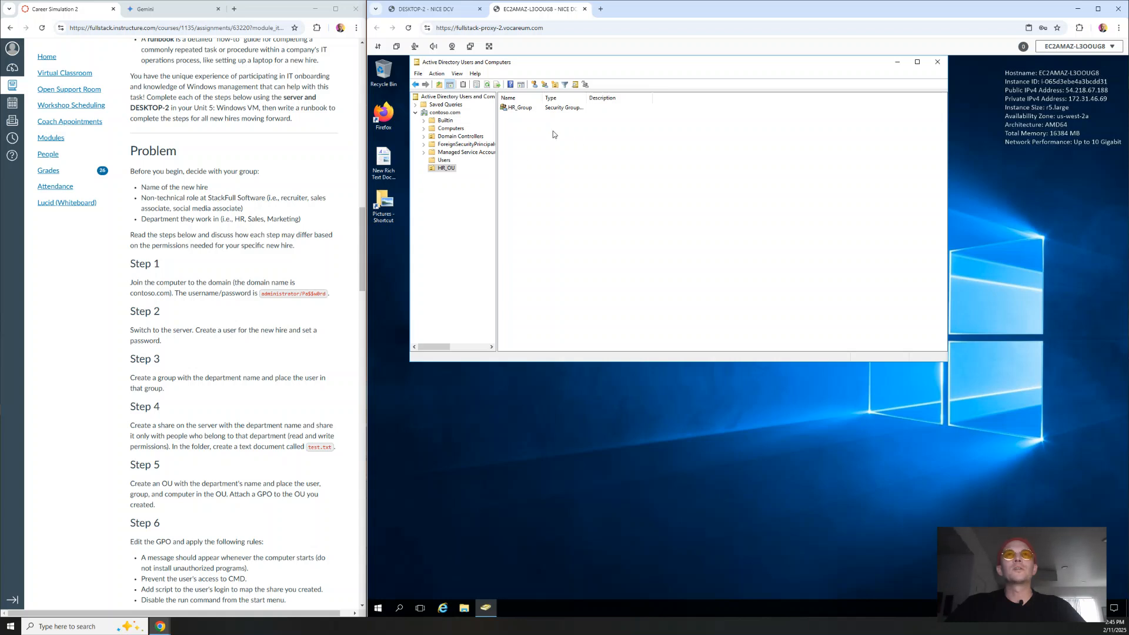
{"action": "left_click", "coordinate": [527, 108]}
{"action": "left_click", "coordinate": [527, 122]}
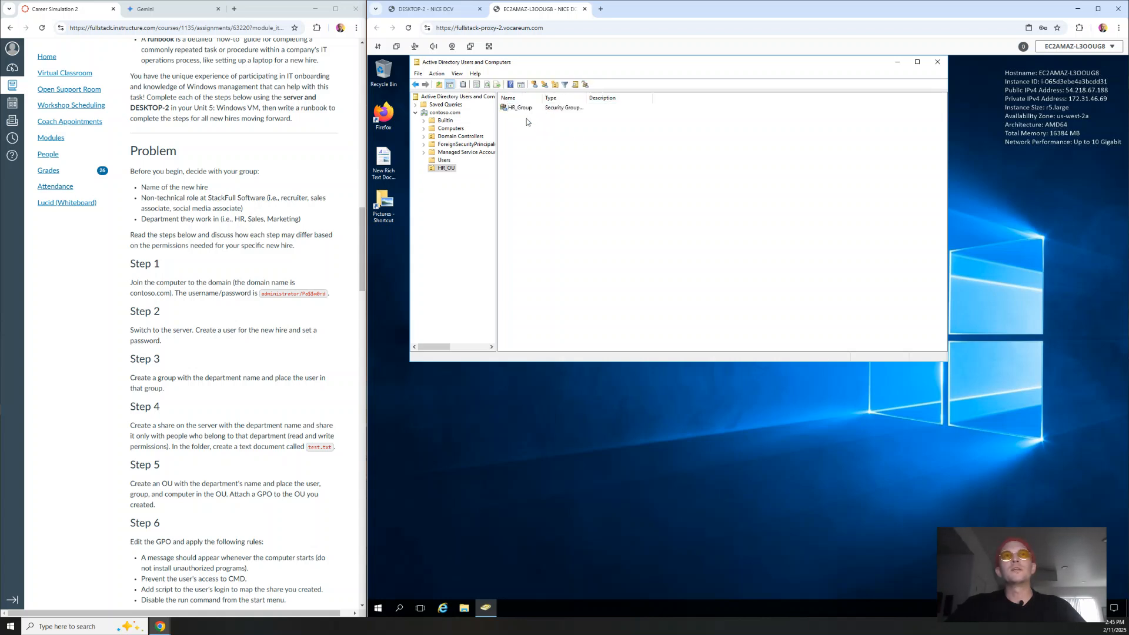
{"action": "left_click", "coordinate": [453, 130]}
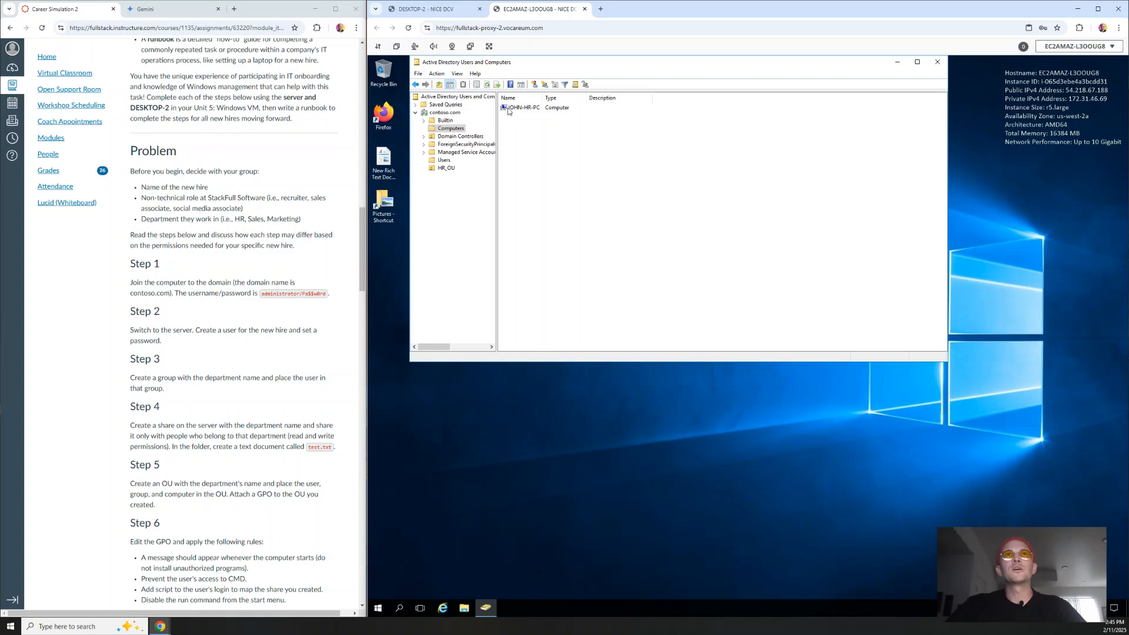
{"action": "left_click", "coordinate": [444, 160]}
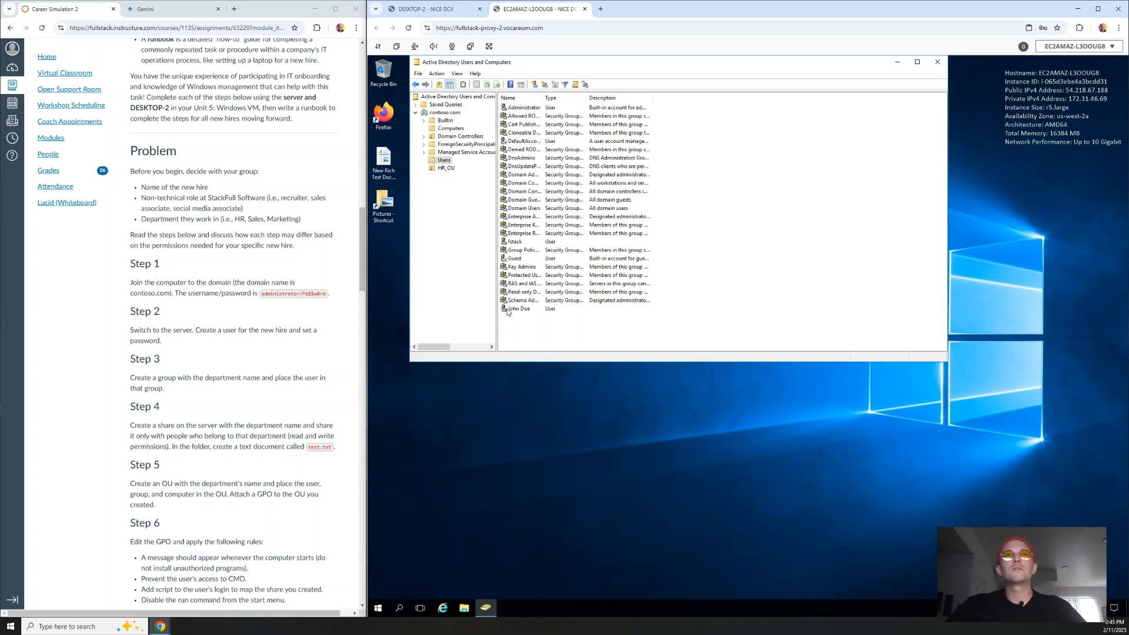
{"action": "left_click", "coordinate": [446, 168]}
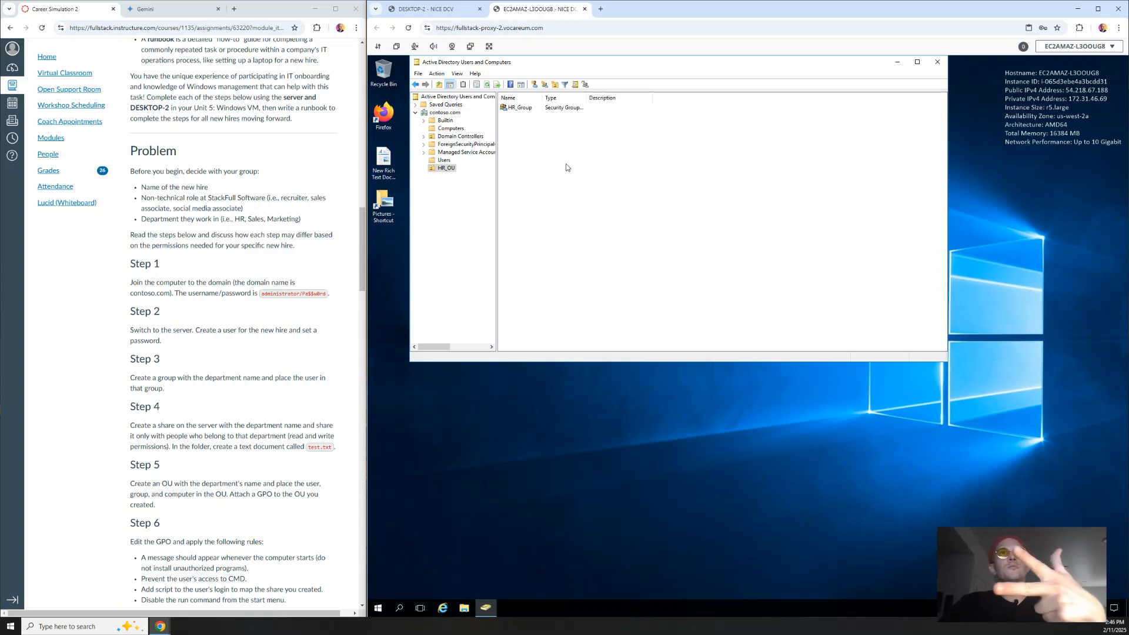
{"action": "left_click", "coordinate": [450, 171]}
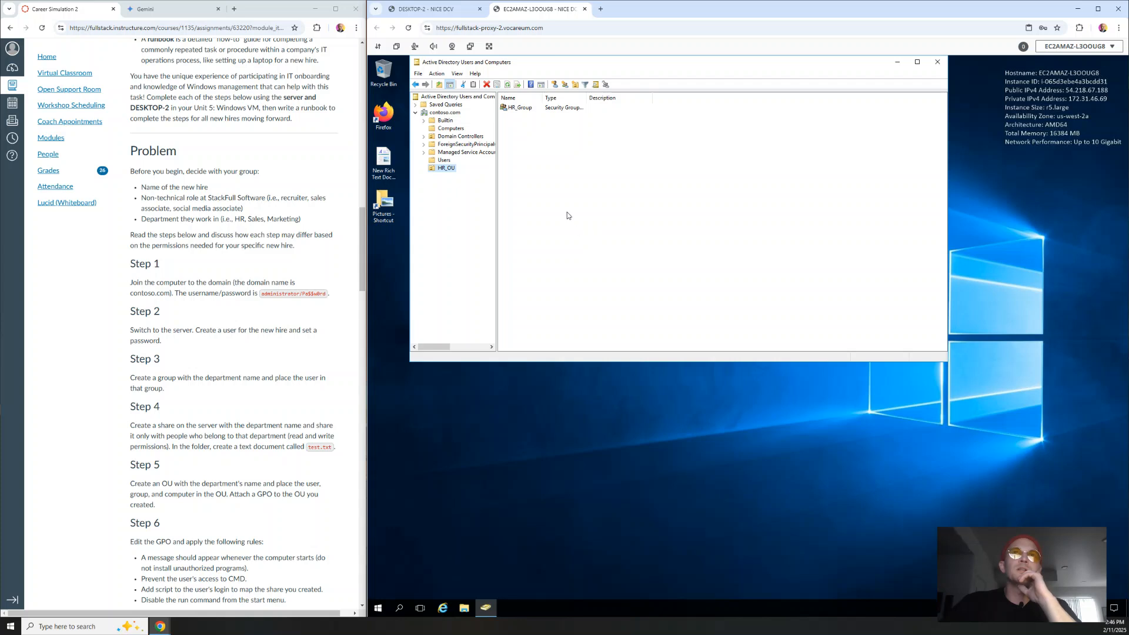
{"action": "left_click", "coordinate": [624, 220]}
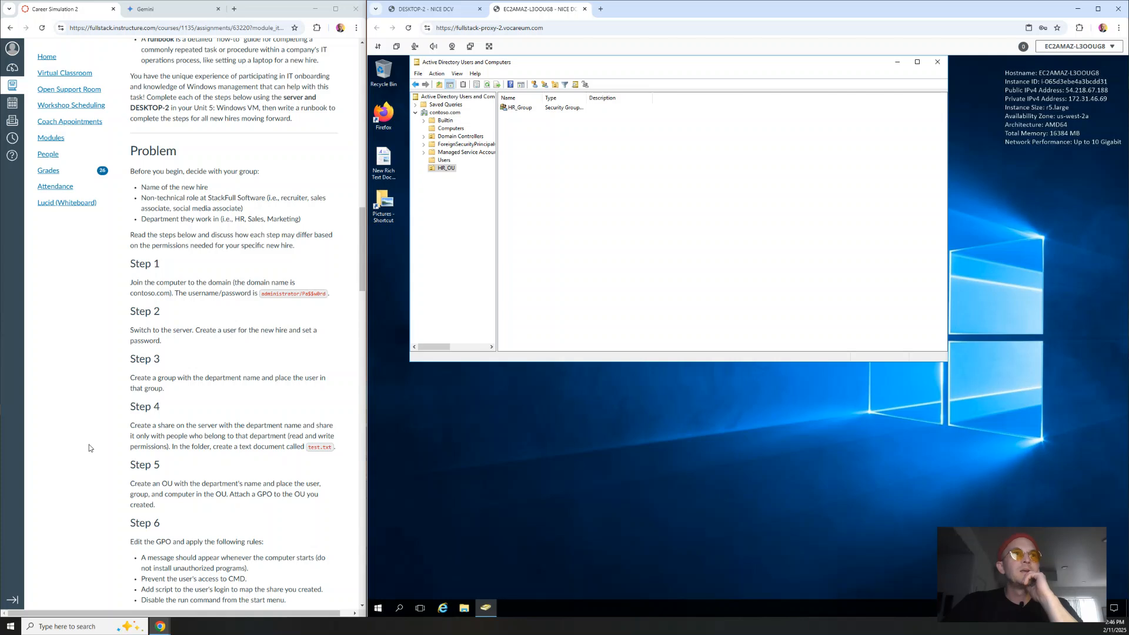
Step: Highlight the Step 2 and Step 3 instruction sentences in the Canvas assignment
{"action": "left_click_drag", "start_coordinate": [132, 331], "coordinate": [193, 344]}
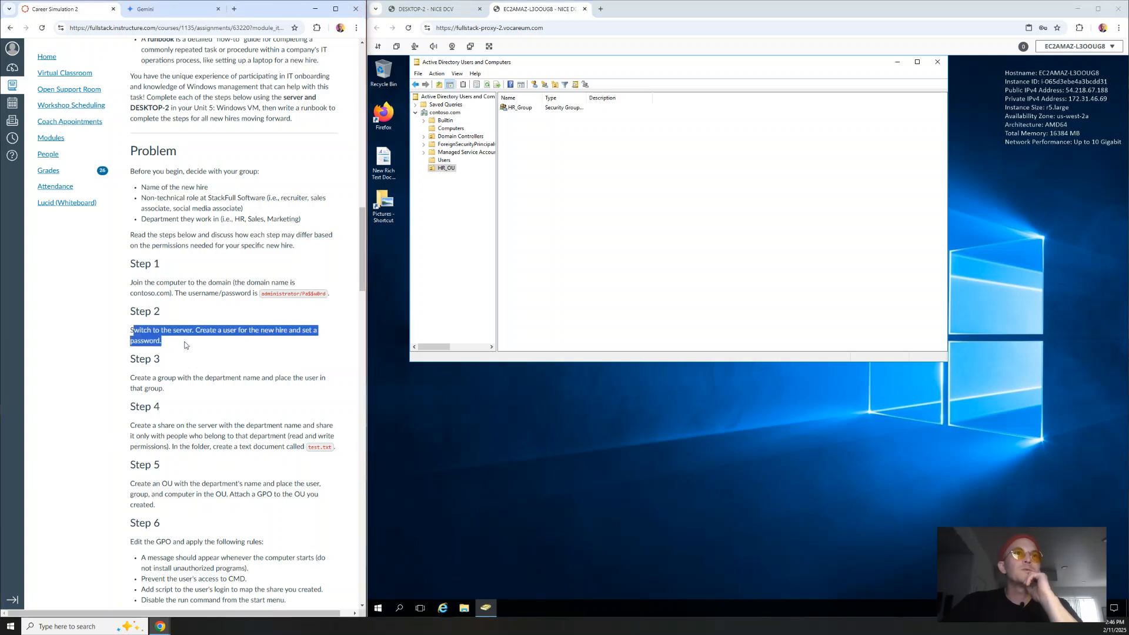
{"action": "left_click", "coordinate": [219, 351]}
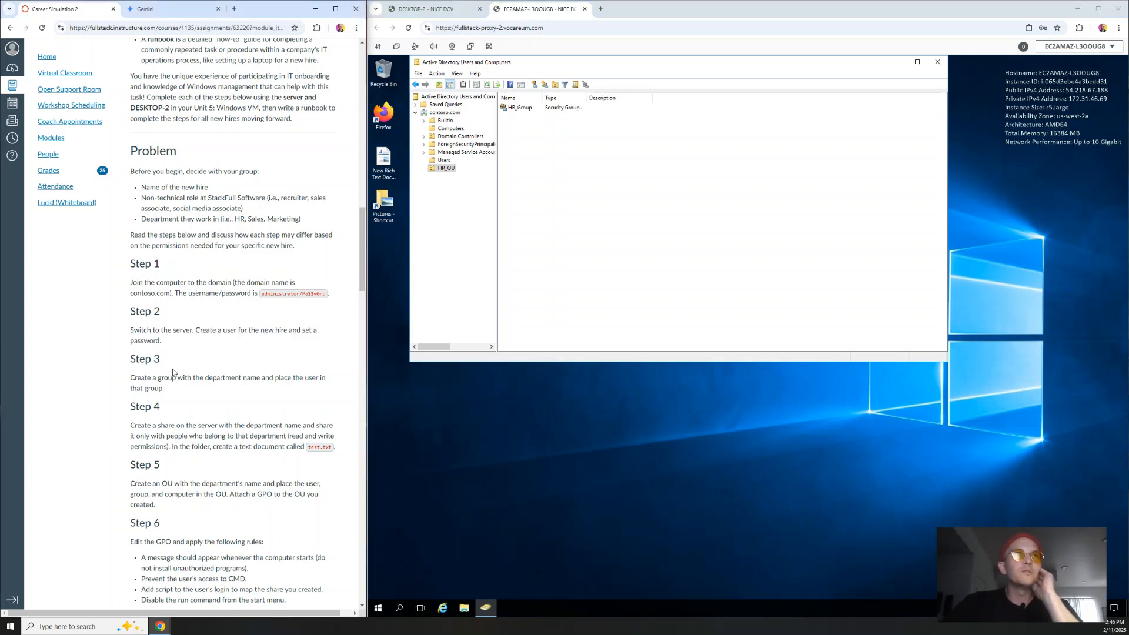
{"action": "left_click_drag", "start_coordinate": [129, 378], "coordinate": [199, 392]}
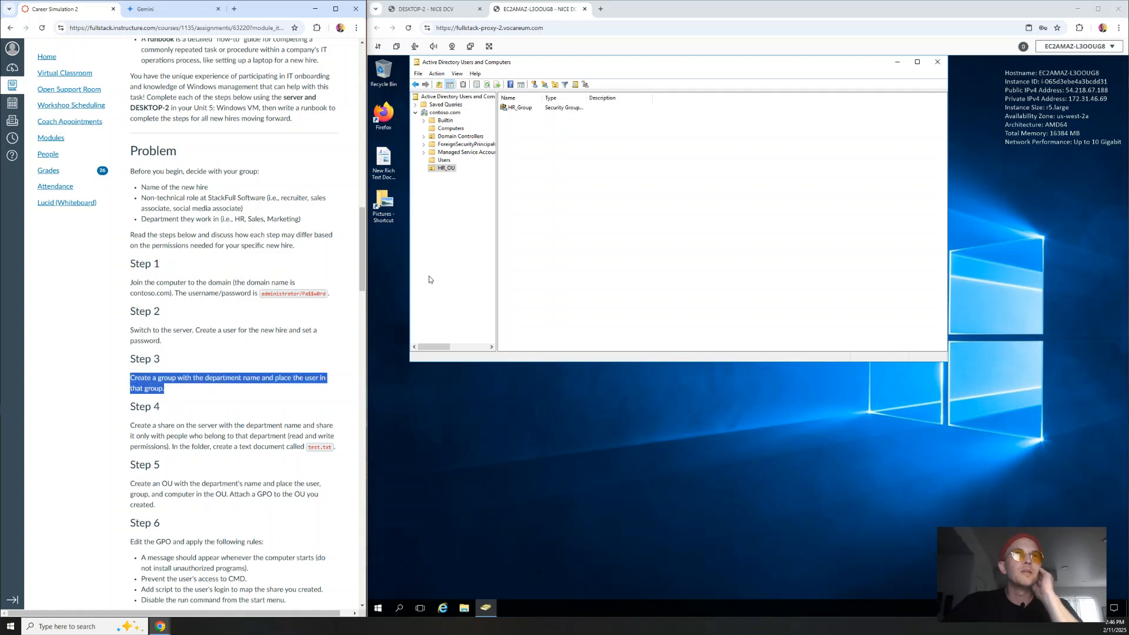
{"action": "right_click", "coordinate": [529, 107]}
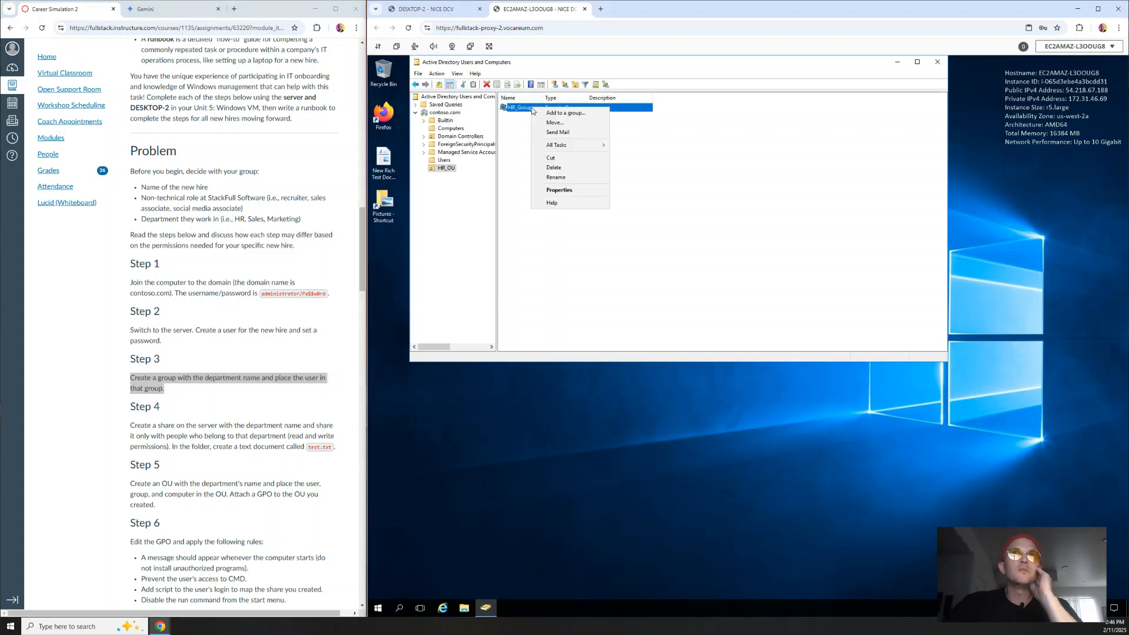
{"action": "left_click", "coordinate": [568, 189]}
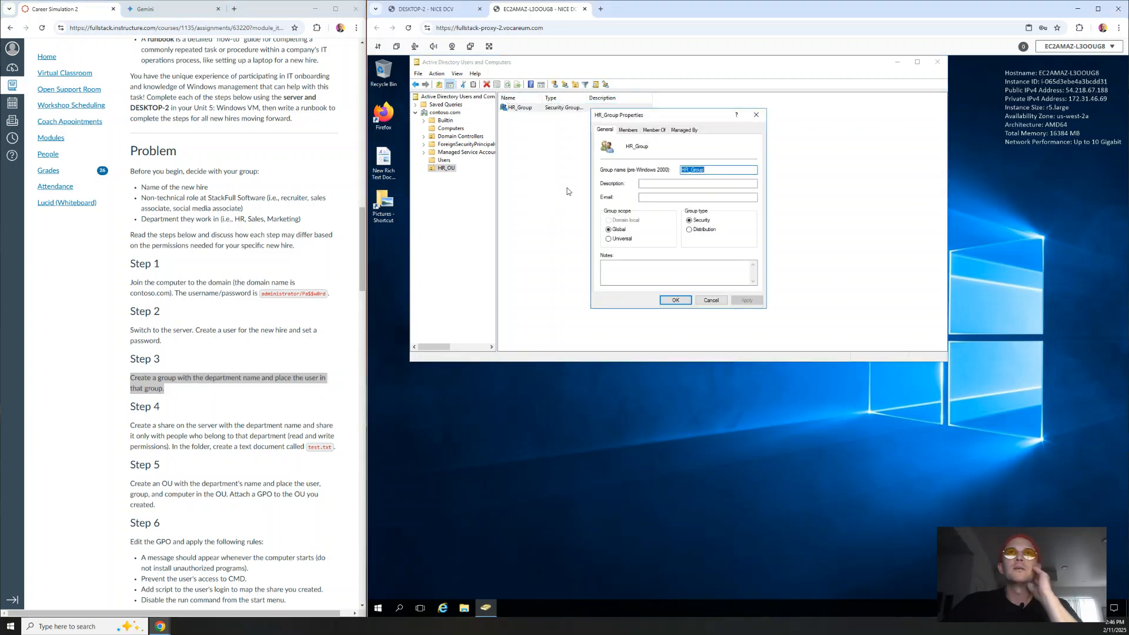
{"action": "left_click", "coordinate": [628, 129]}
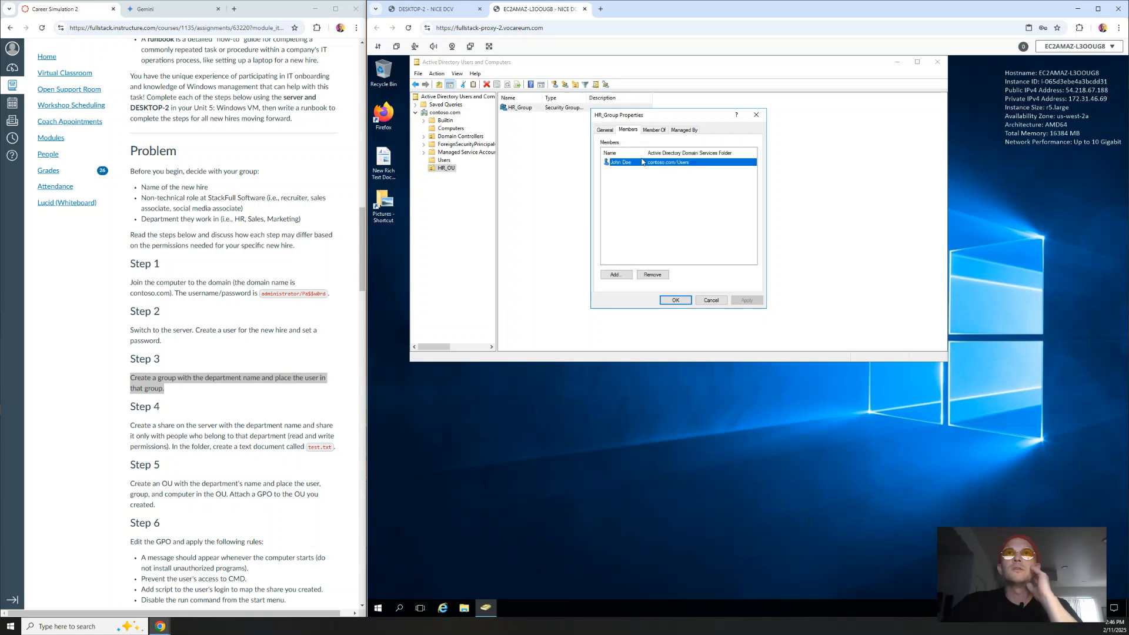
{"action": "left_click", "coordinate": [756, 114]}
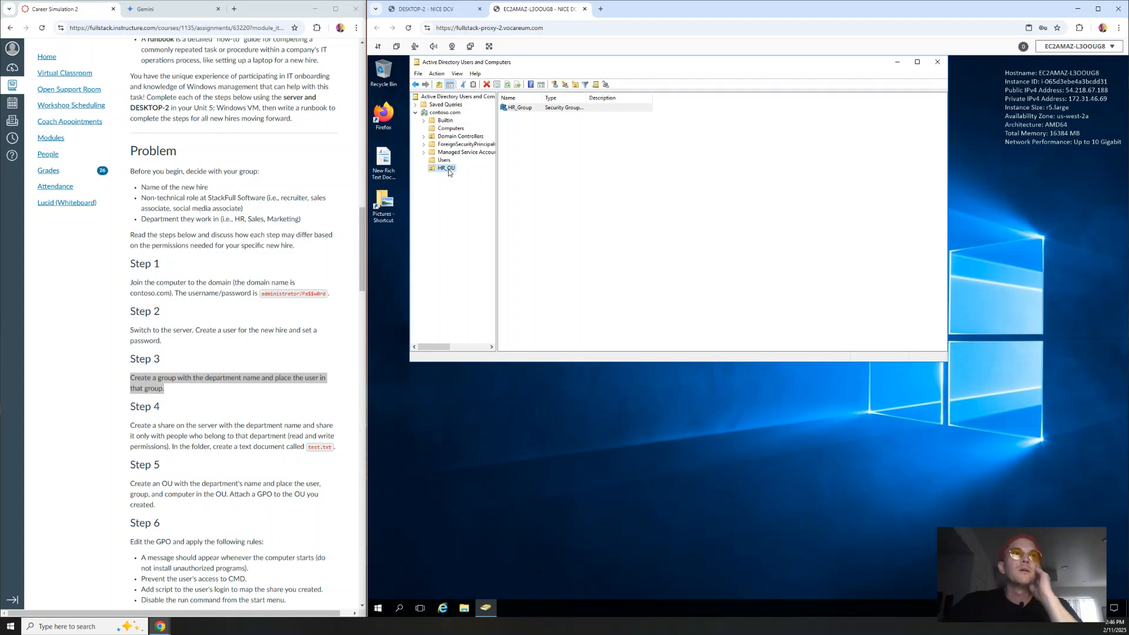
{"action": "scroll", "coordinate": [117, 422], "scroll_direction": "down", "scroll_amount": 1}
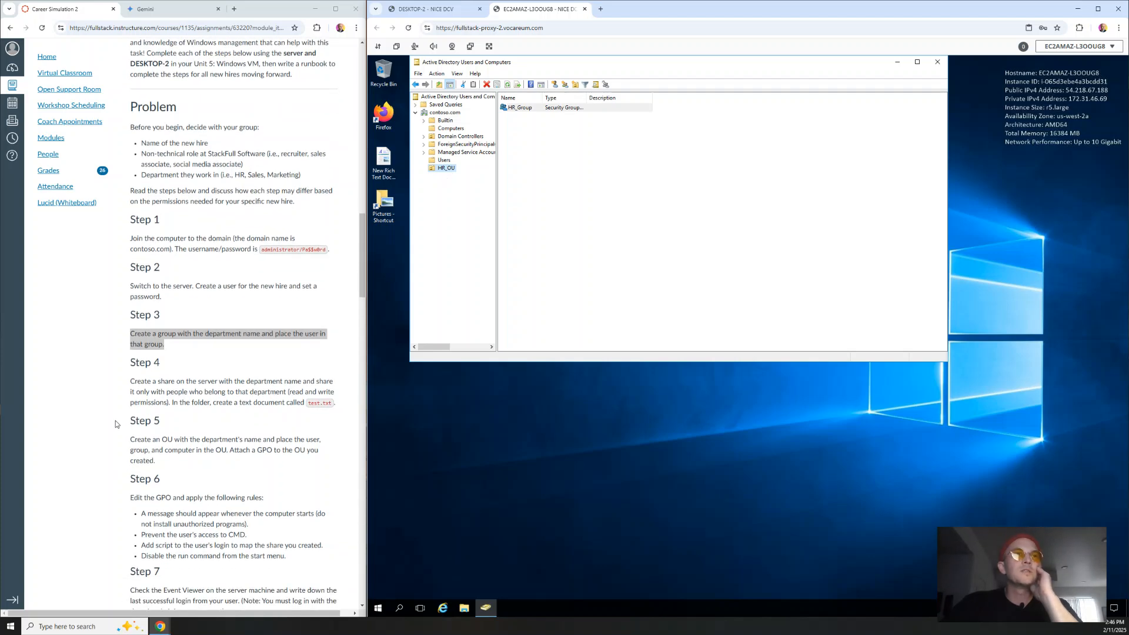
{"action": "left_click_drag", "start_coordinate": [131, 382], "coordinate": [342, 412]}
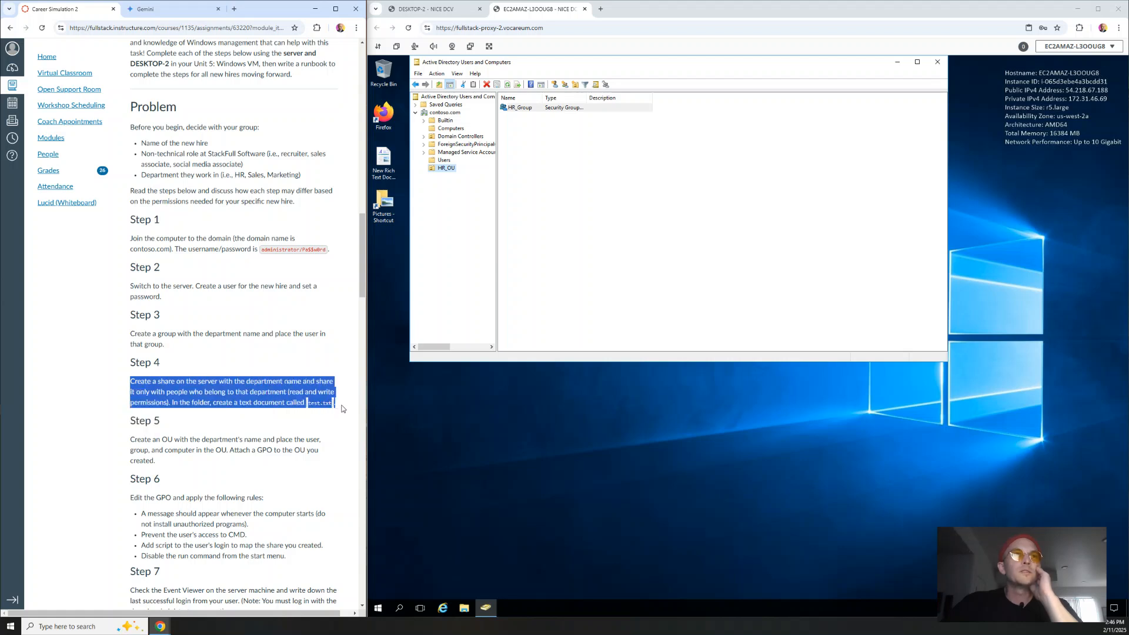
{"action": "left_click", "coordinate": [342, 408]}
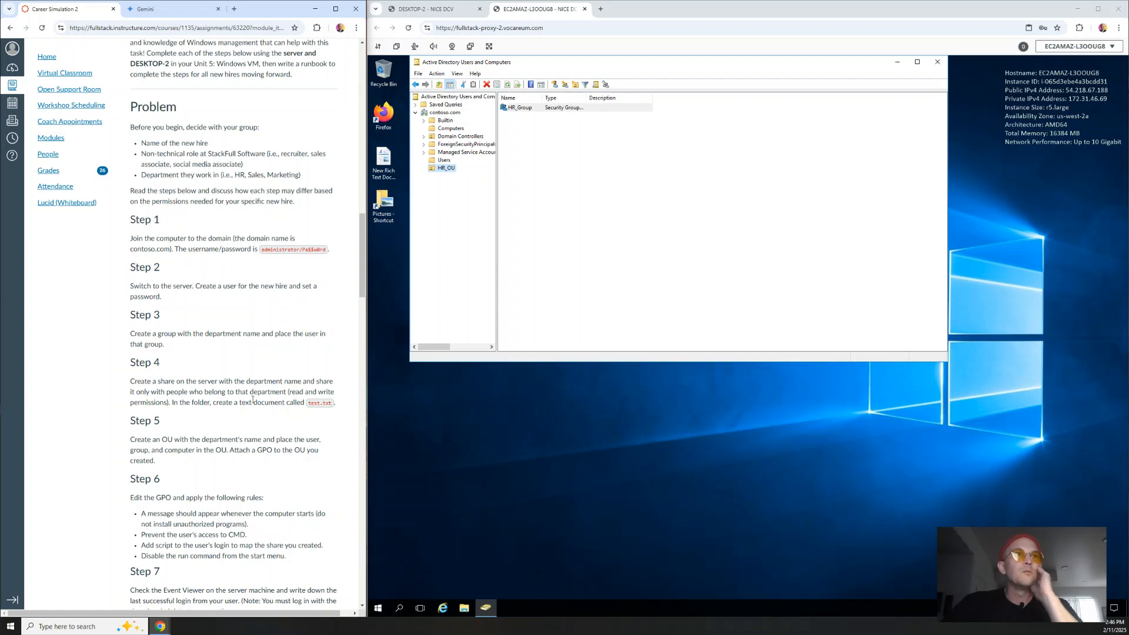
{"action": "left_click_drag", "start_coordinate": [244, 404], "coordinate": [364, 408]}
{"action": "left_click", "coordinate": [353, 414]}
{"action": "left_click_drag", "start_coordinate": [289, 392], "coordinate": [168, 402]}
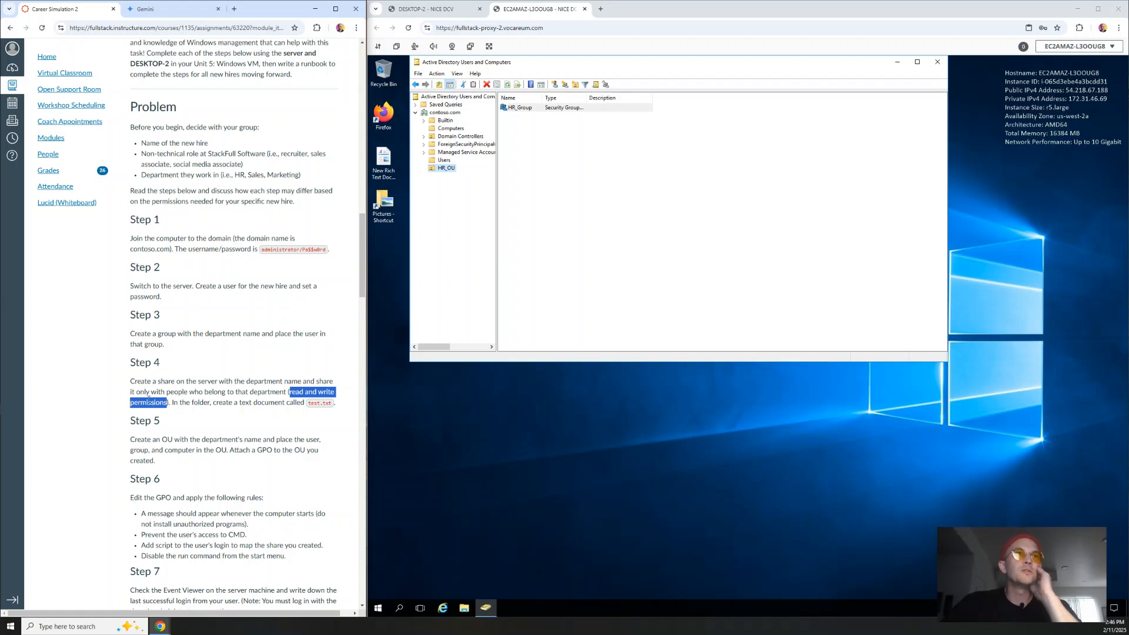
{"action": "left_click", "coordinate": [156, 394]}
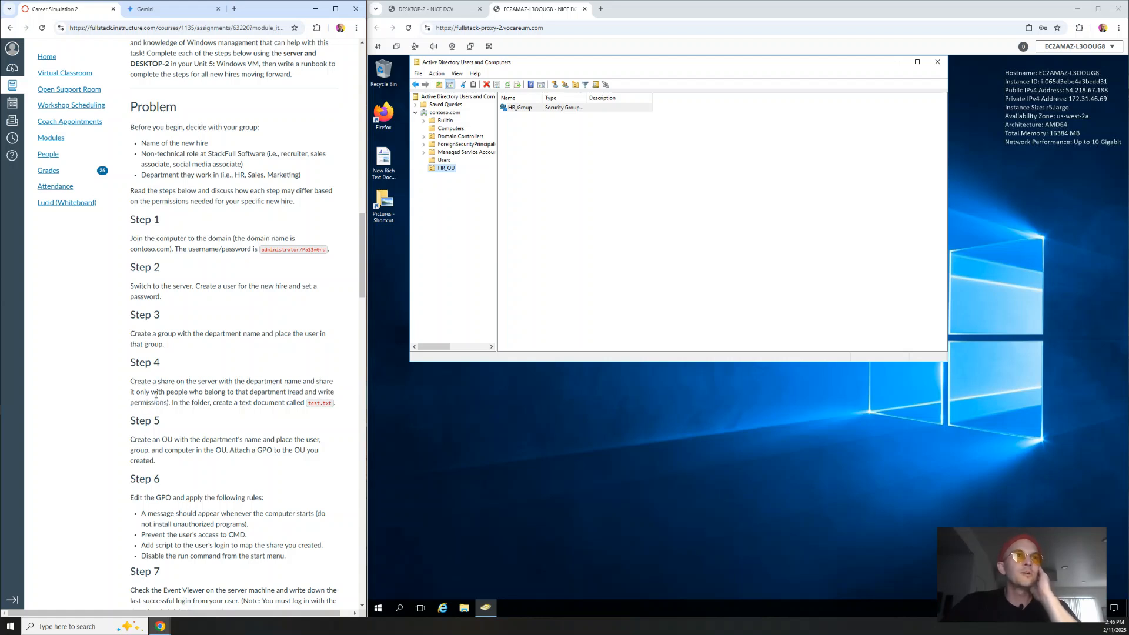
{"action": "left_click_drag", "start_coordinate": [130, 439], "coordinate": [183, 462]}
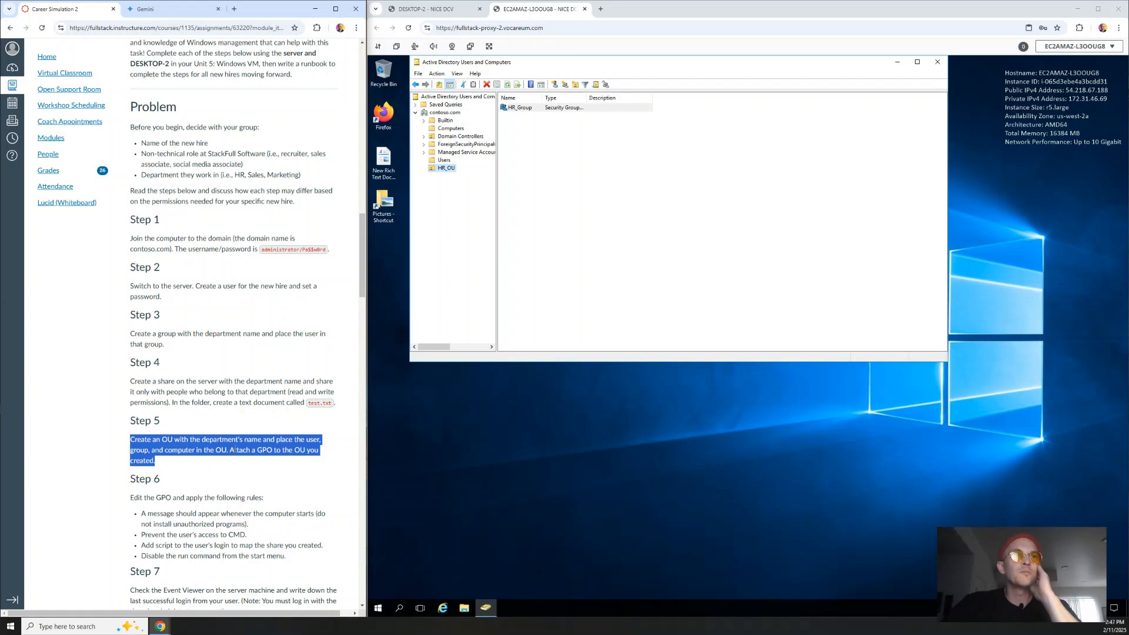
{"action": "left_click_drag", "start_coordinate": [229, 450], "coordinate": [324, 461]}
{"action": "left_click", "coordinate": [283, 465]}
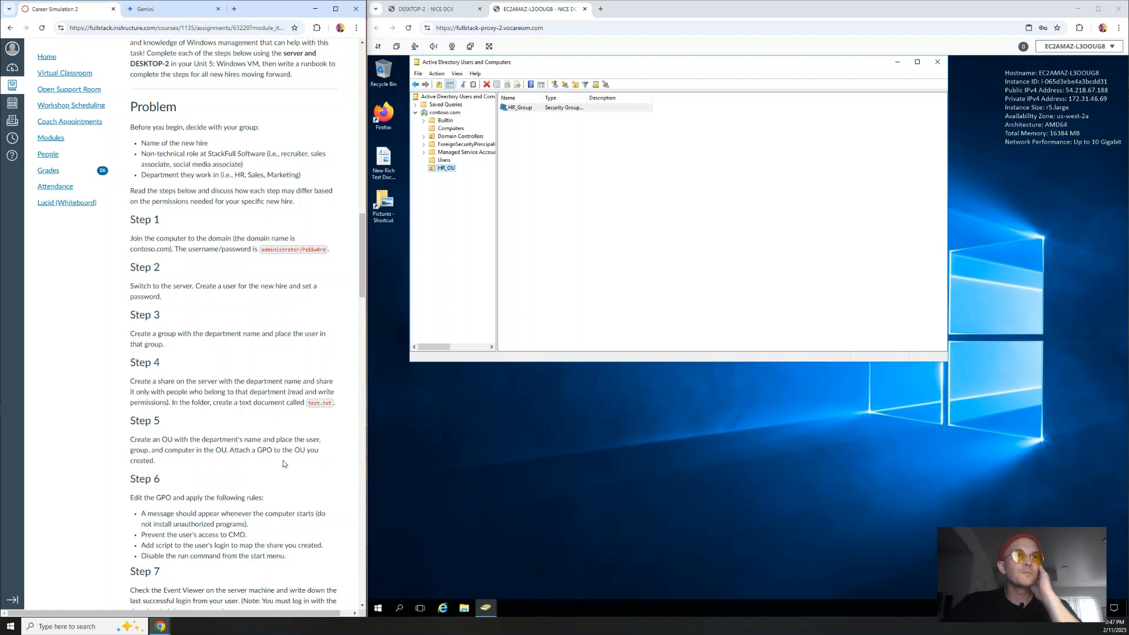
{"action": "left_click_drag", "start_coordinate": [272, 450], "coordinate": [257, 451]}
{"action": "key", "text": "ctrl+c"}
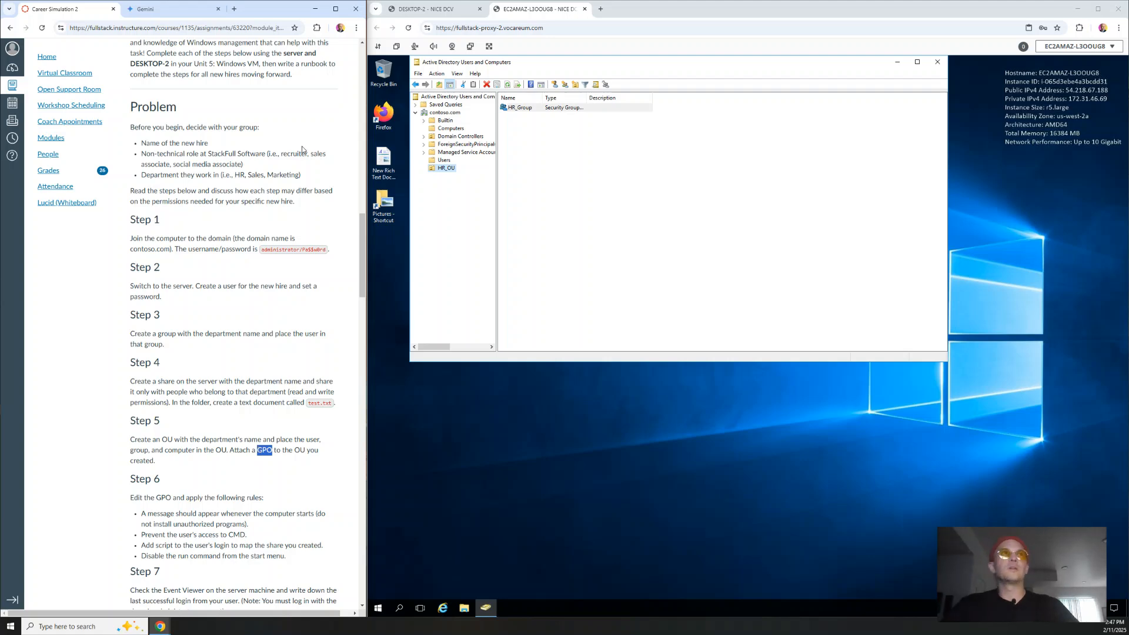
Step: Ask Gemini what GPO stands for in Windows Group Policy, then return to the Canvas steps
{"action": "left_click", "coordinate": [163, 9]}
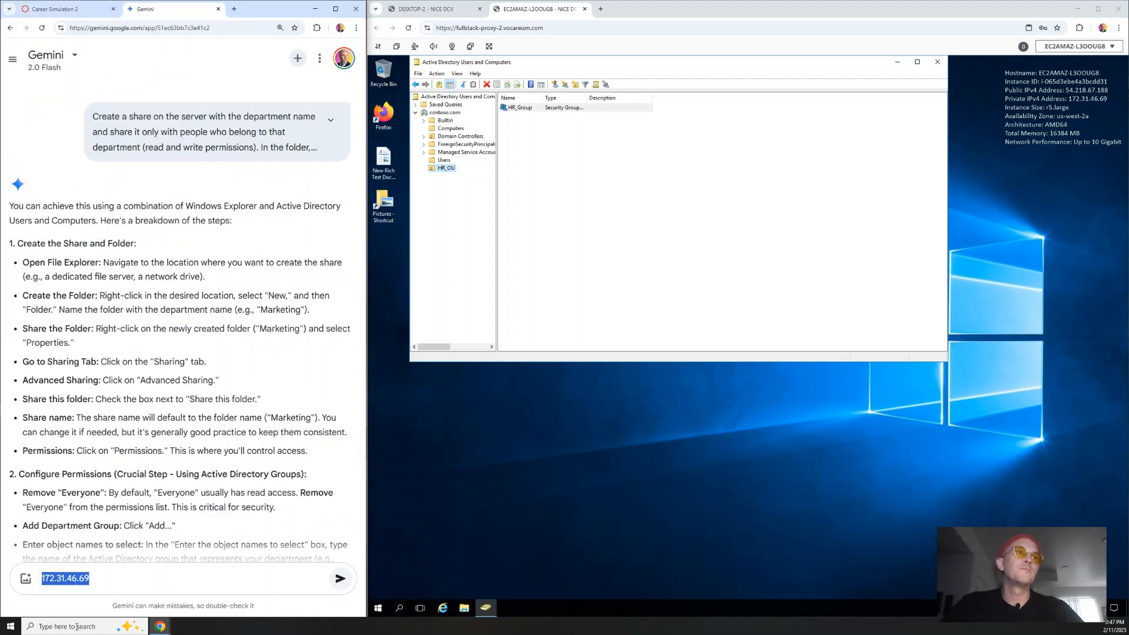
{"action": "key", "text": "BackSpace"}
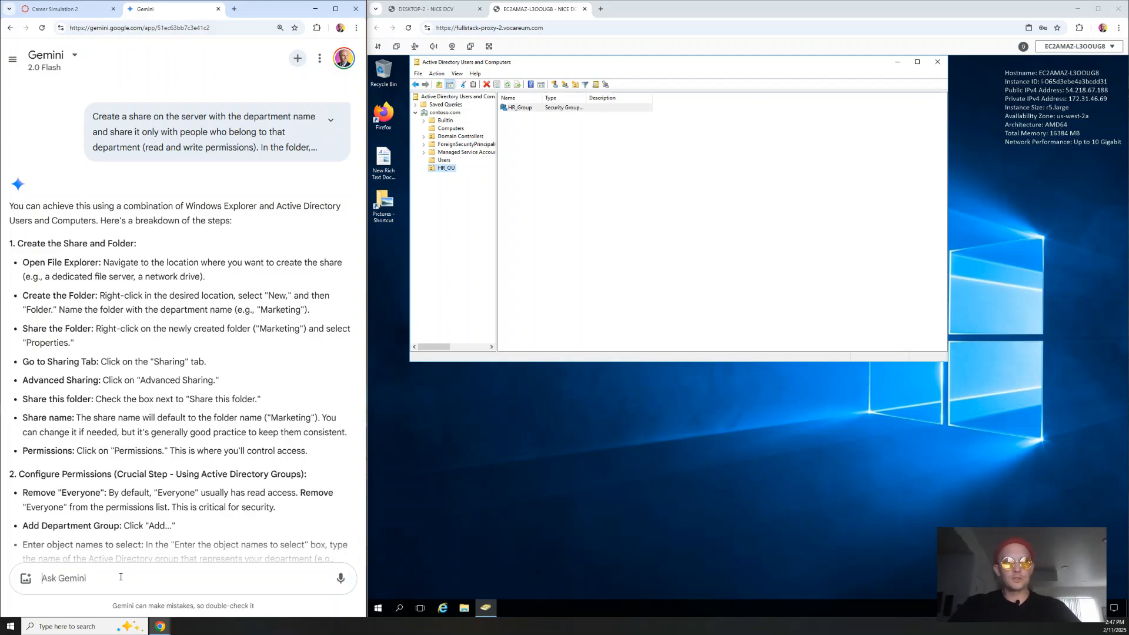
{"action": "key", "text": "ctrl+v"}
{"action": "type", "text": "in win"}
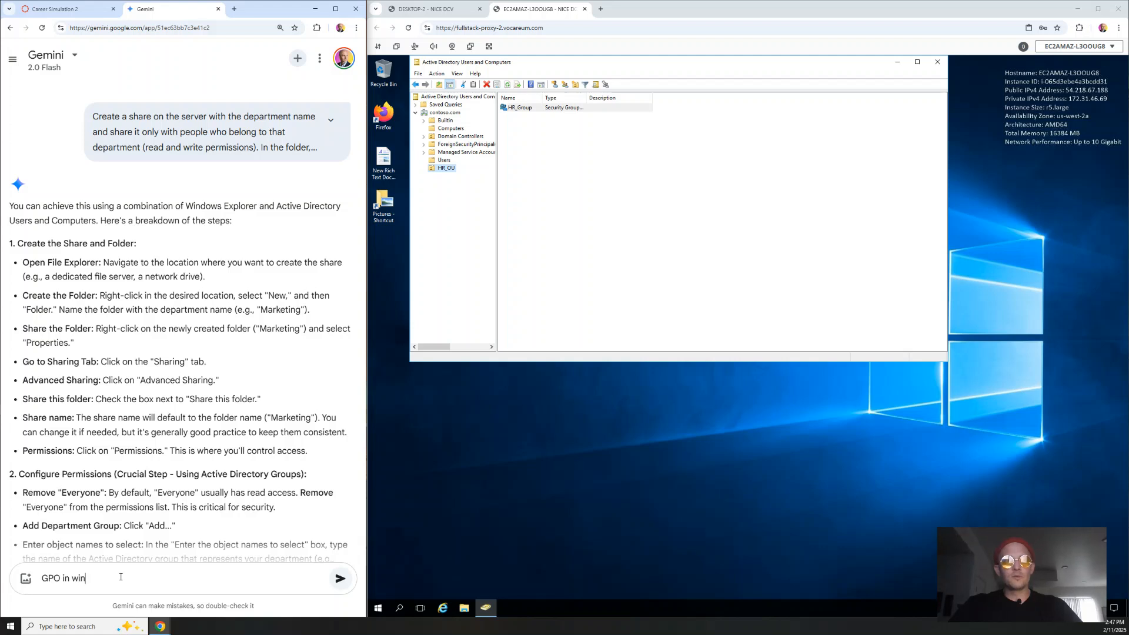
{"action": "type", "text": "dows Group pl"}
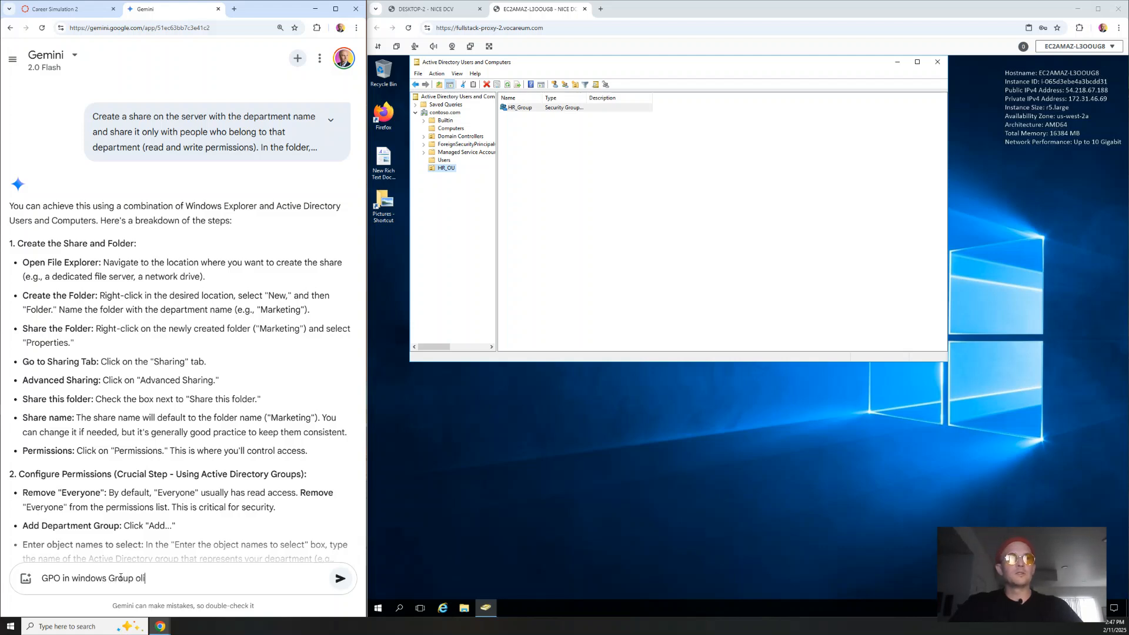
{"action": "key", "text": "BackSpace"}
{"action": "key", "text": "BackSpace"}
{"action": "type", "text": "policy what's"}
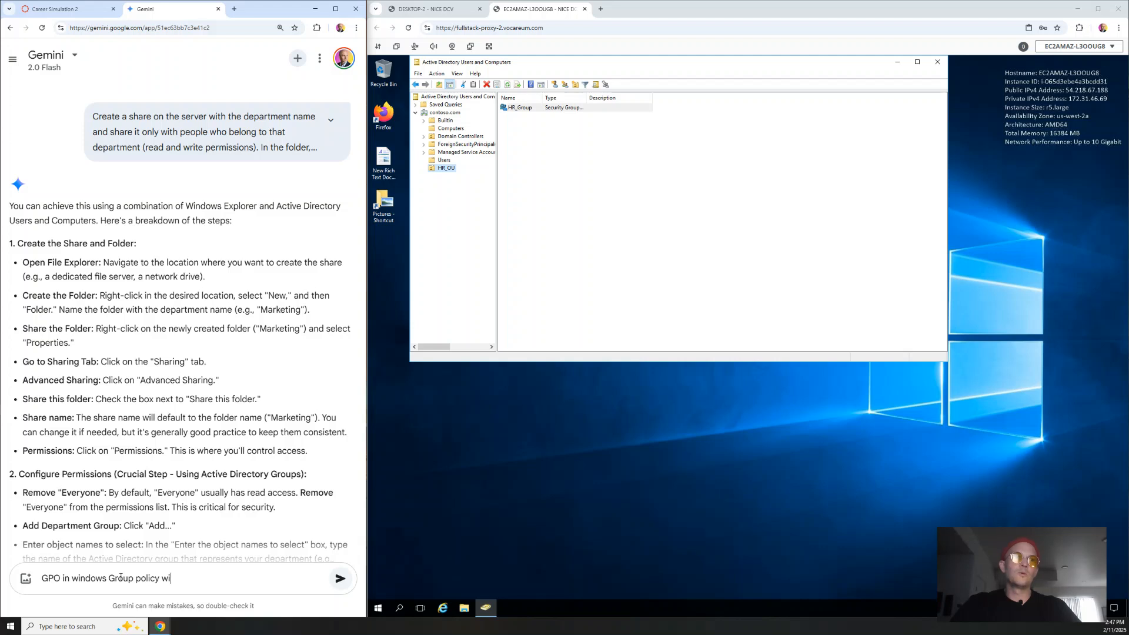
{"action": "type", "text": " it "}
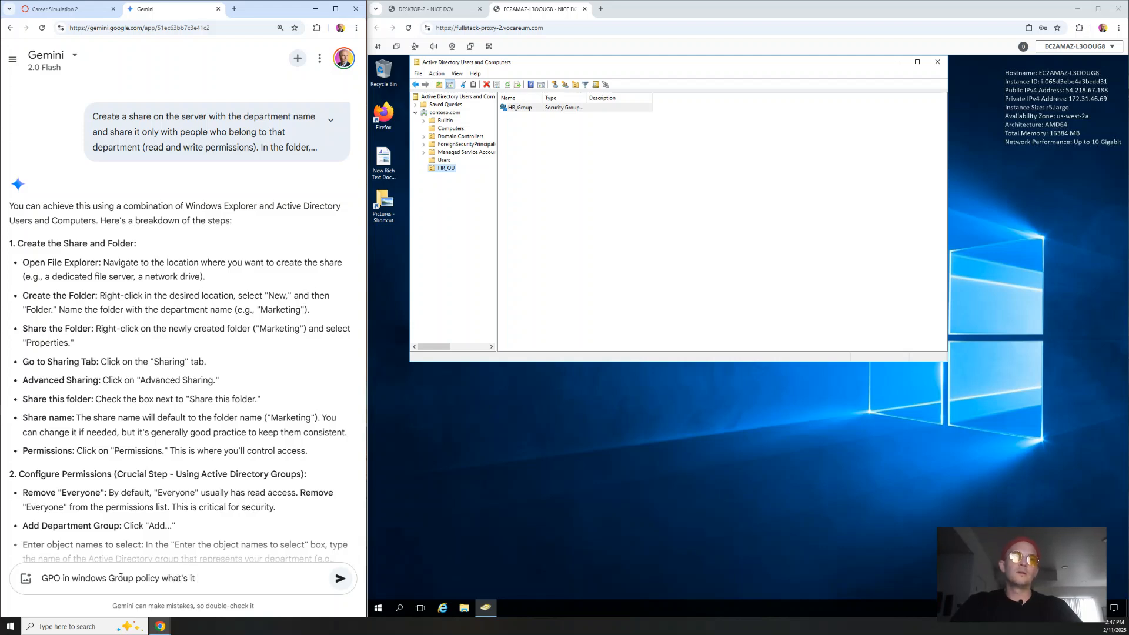
{"action": "type", "text": "stand for? "}
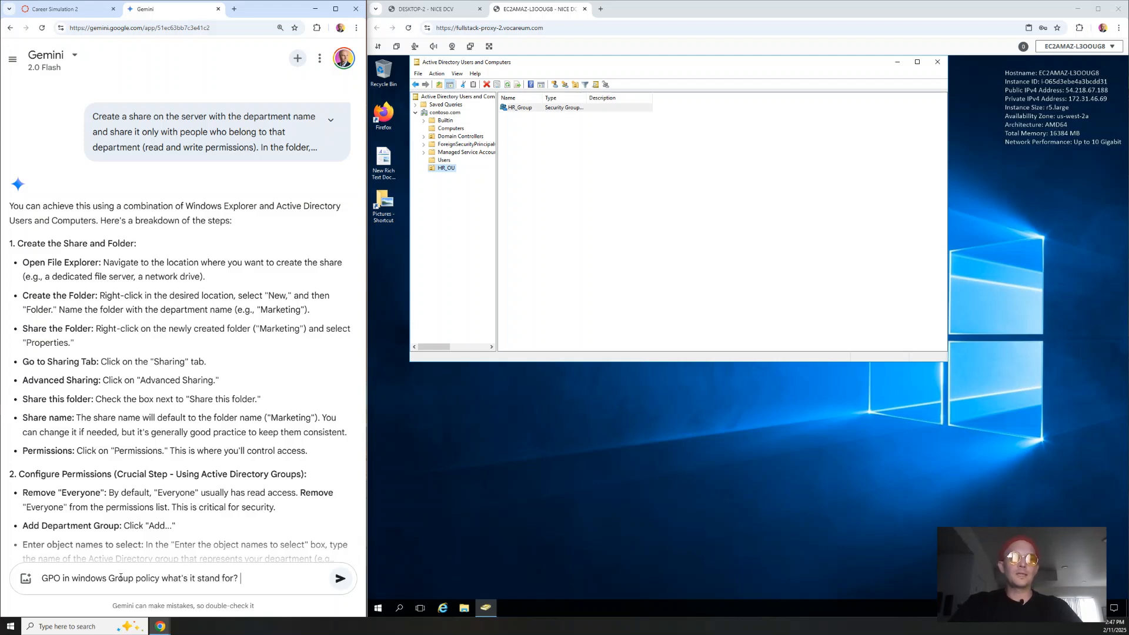
{"action": "type", "text": "Thanks!"}
{"action": "key", "text": "Return"}
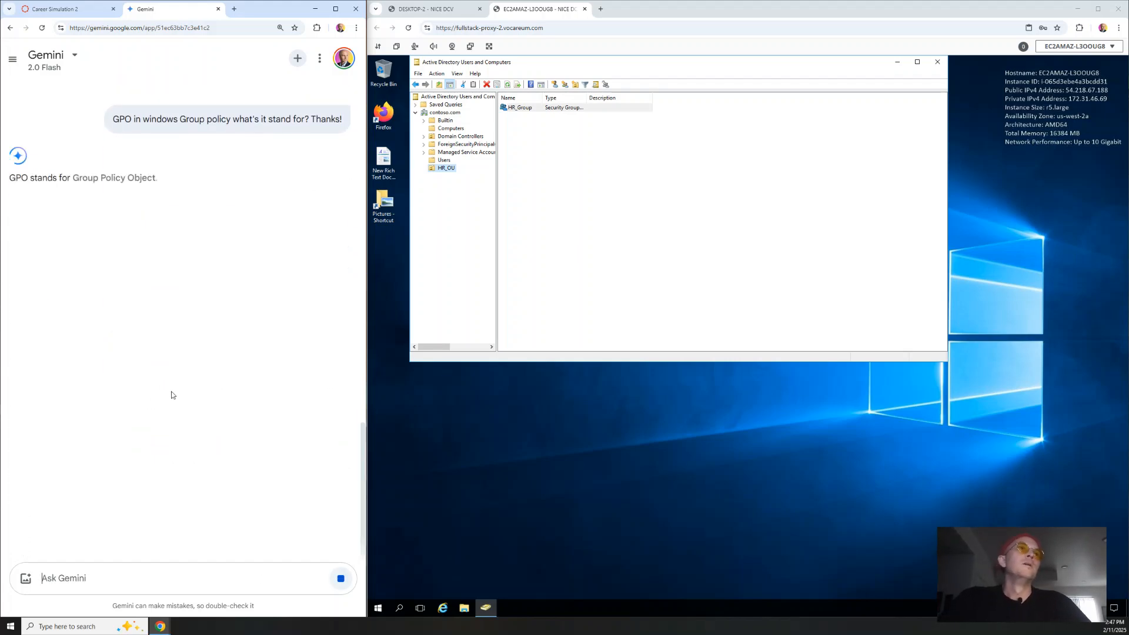
{"action": "left_click", "coordinate": [83, 20]}
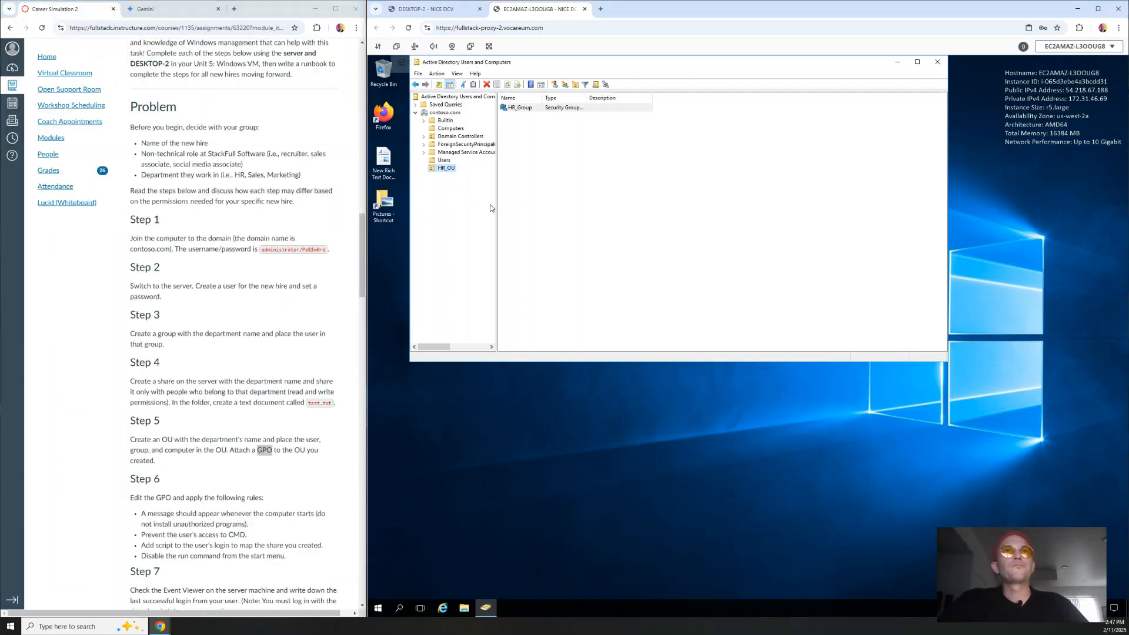
{"action": "left_click", "coordinate": [610, 170]}
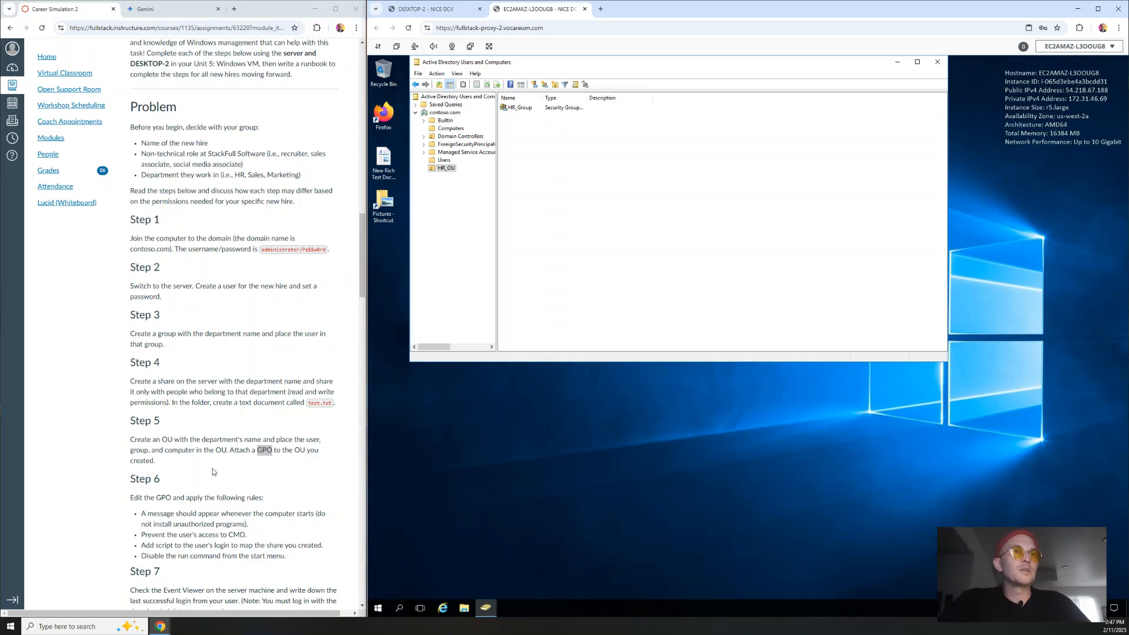
{"action": "left_click", "coordinate": [445, 169]}
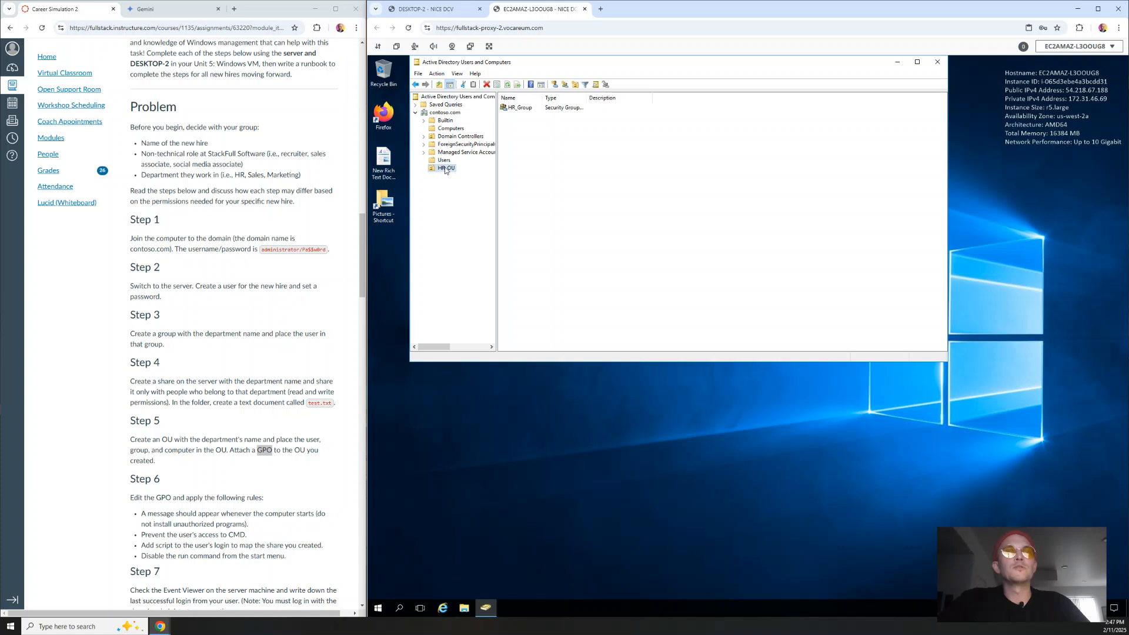
{"action": "left_click", "coordinate": [521, 109]}
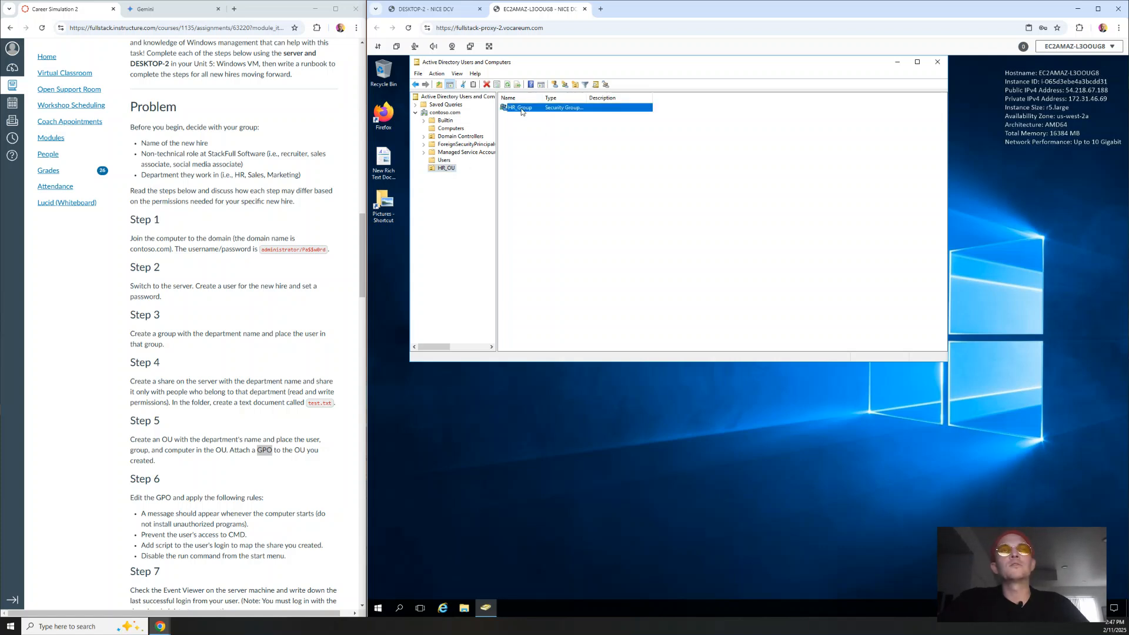